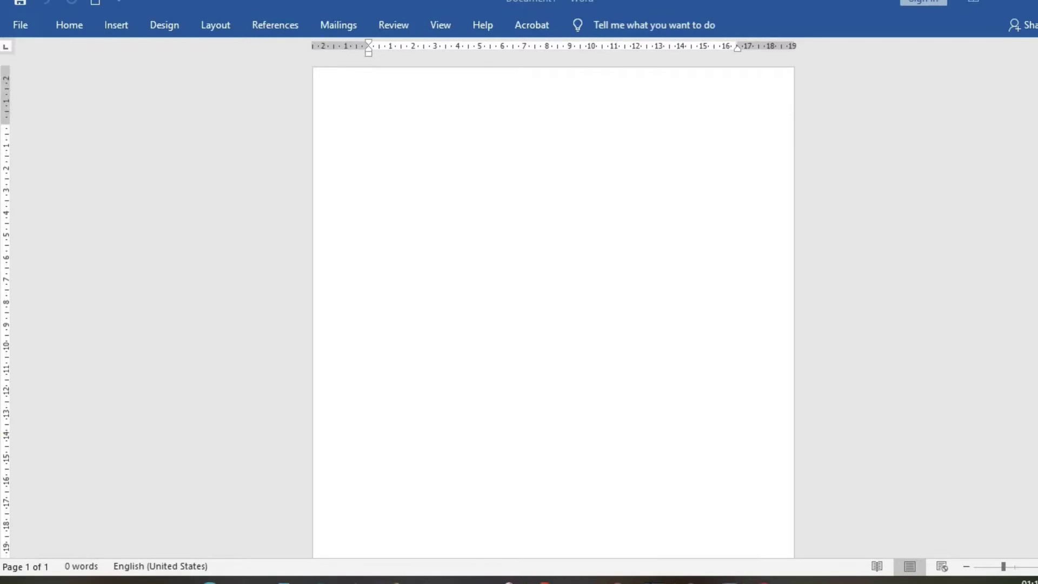
Apply Narrow (1.27 cm) margins and Portrait orientation, then view the paper size list.
left_click(212, 30)
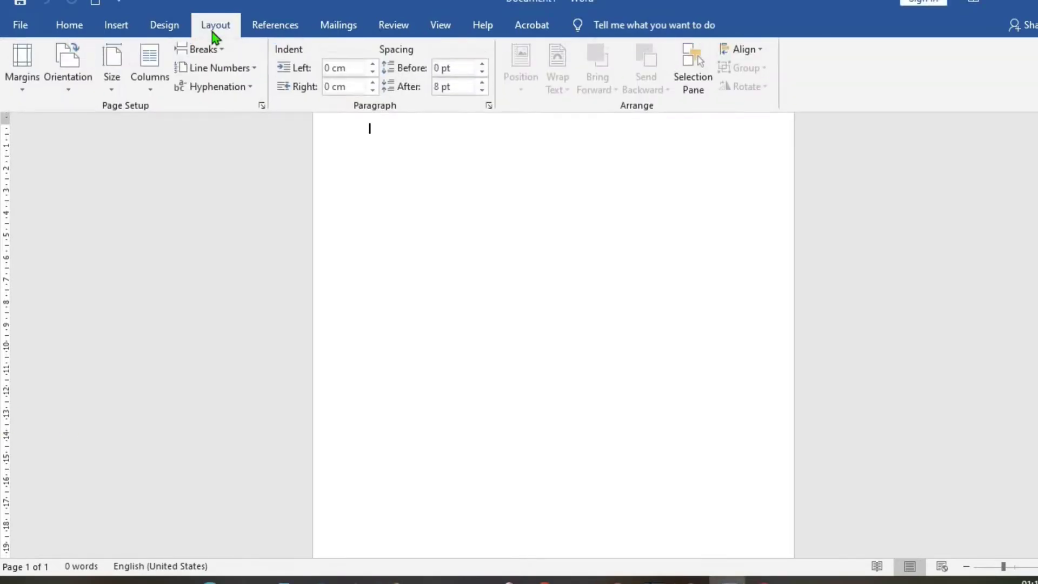
left_click(24, 92)
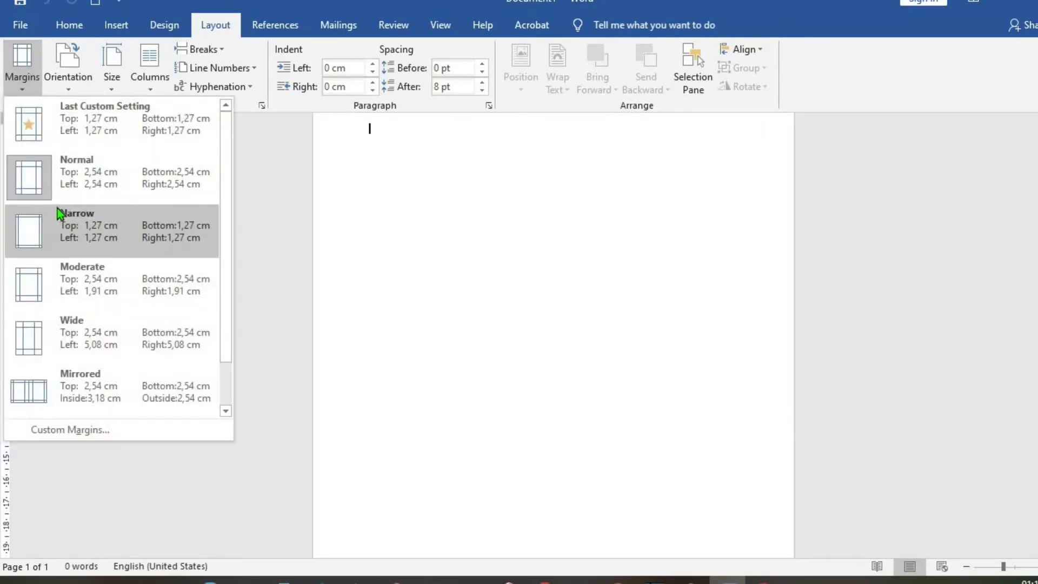
left_click(57, 208)
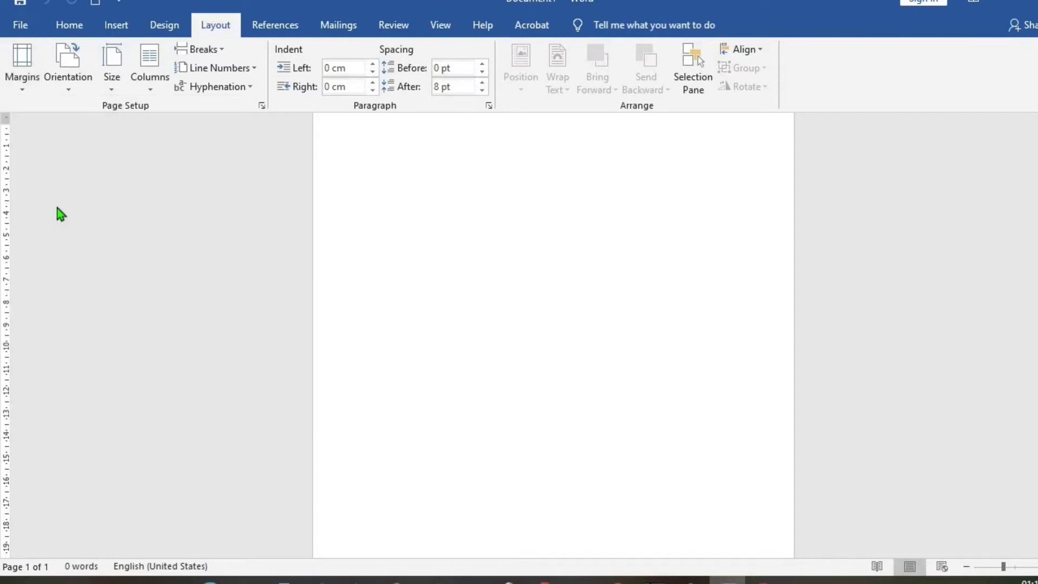
left_click(70, 92)
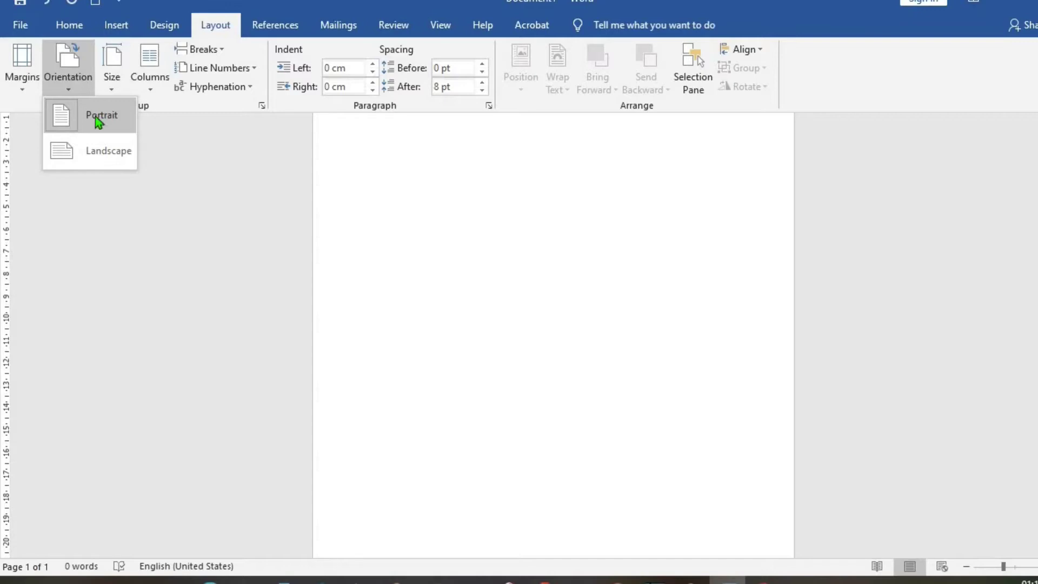
left_click(95, 116)
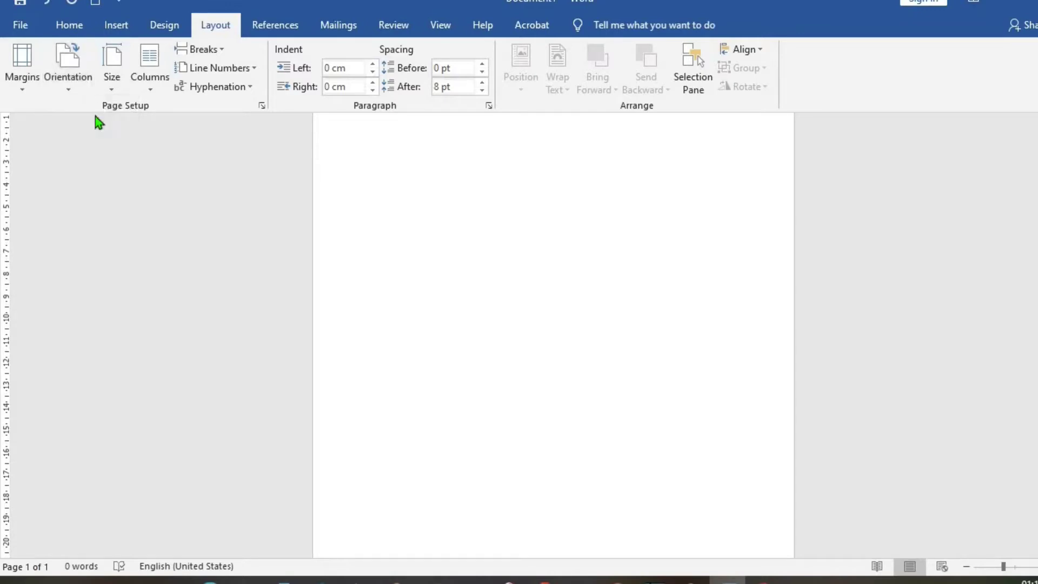
left_click(111, 89)
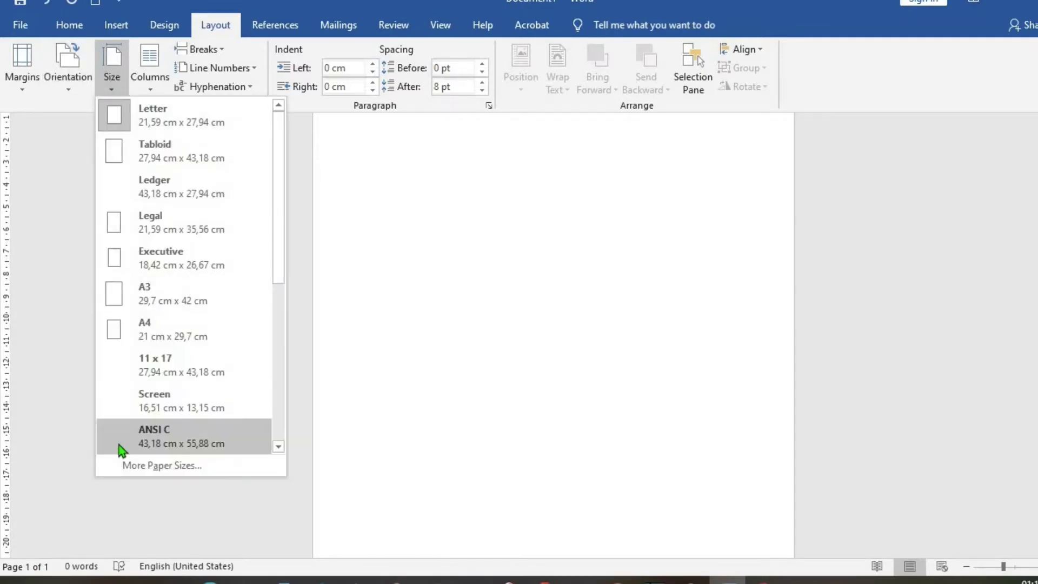
Set a custom paper size of 6 cm width by 3 cm height.
left_click(148, 466)
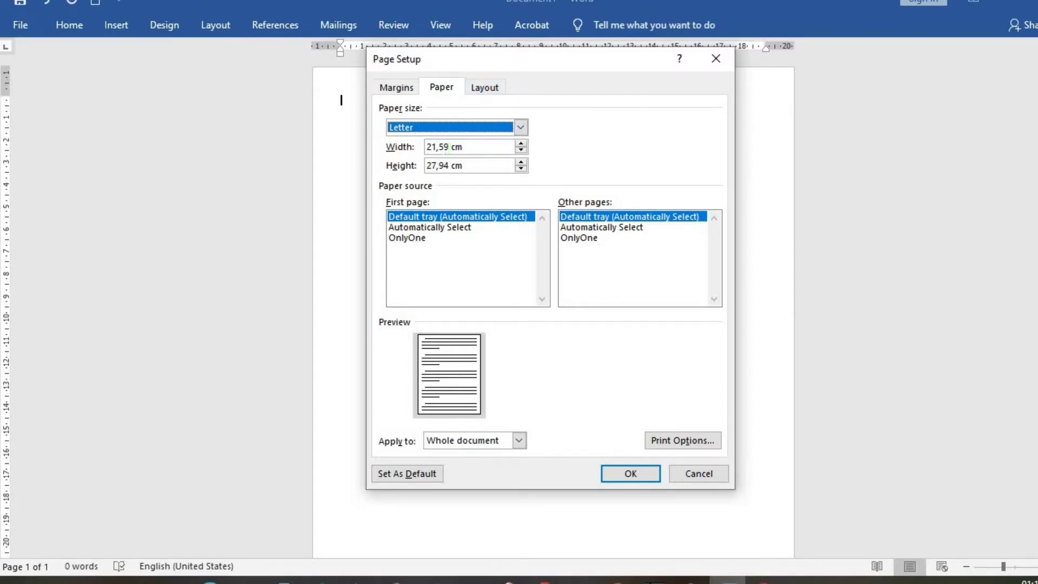
triple_click(448, 146)
type("6")
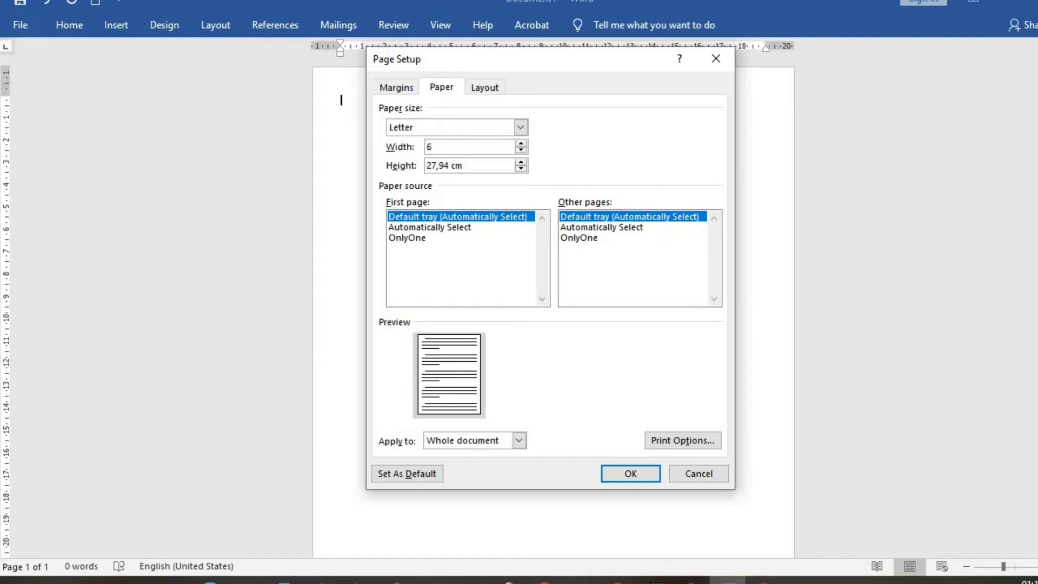
left_click(477, 164)
key("BackSpace")
key("BackSpace")
key("BackSpace")
key("BackSpace")
key("BackSpace")
key("BackSpace")
key("BackSpace")
key("BackSpace")
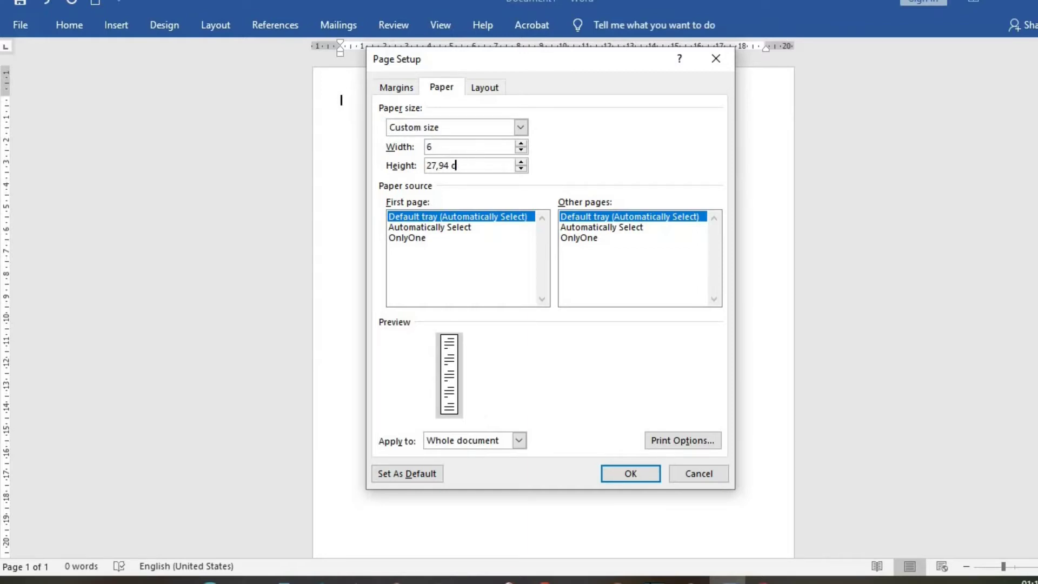
type("3")
left_click(630, 474)
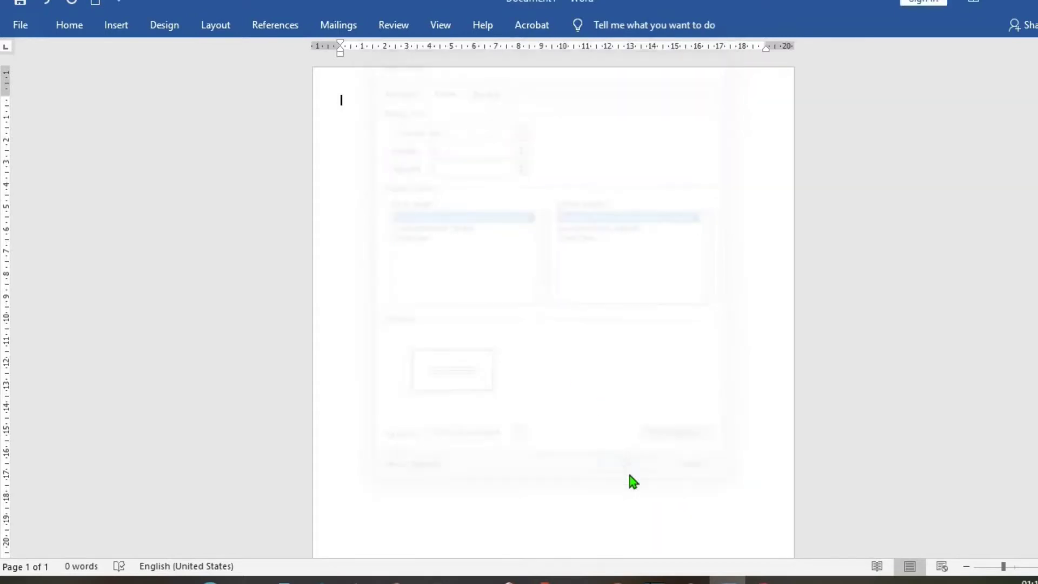
Zoom in on the small page and set its page colour to the orange accent.
left_click(1018, 567)
left_click(1033, 568)
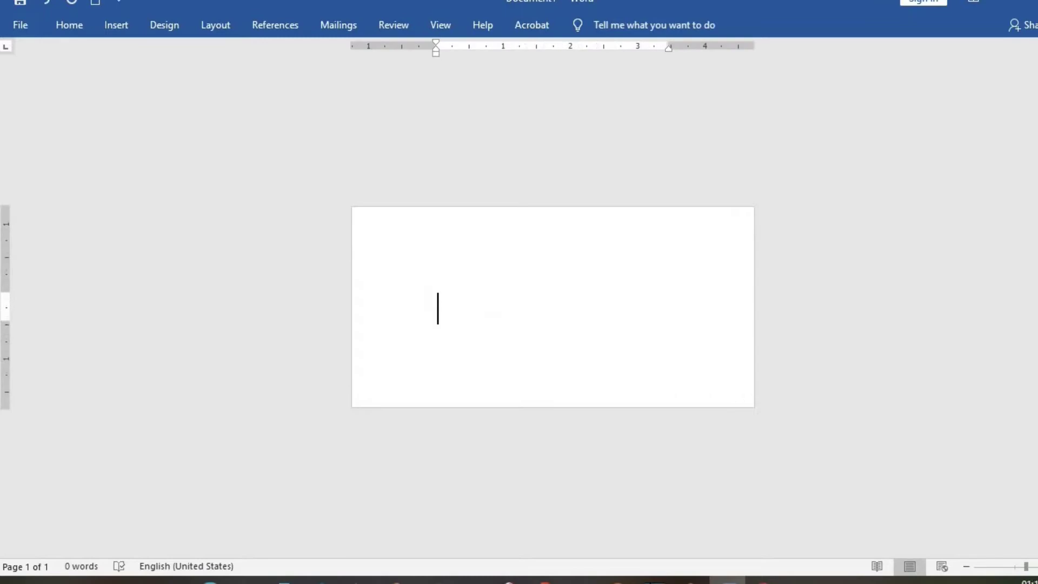
left_click(1034, 567)
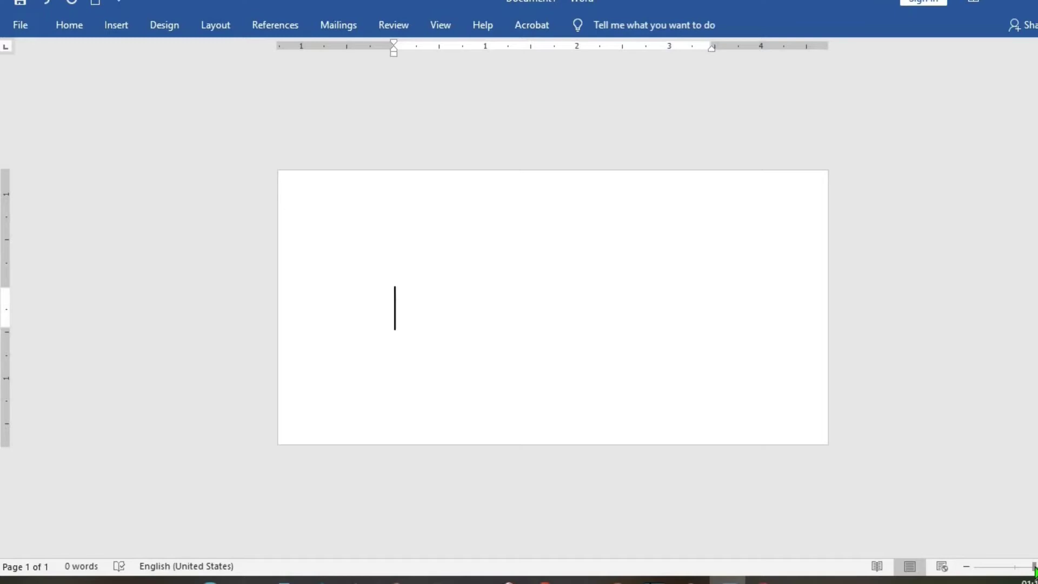
left_click(170, 26)
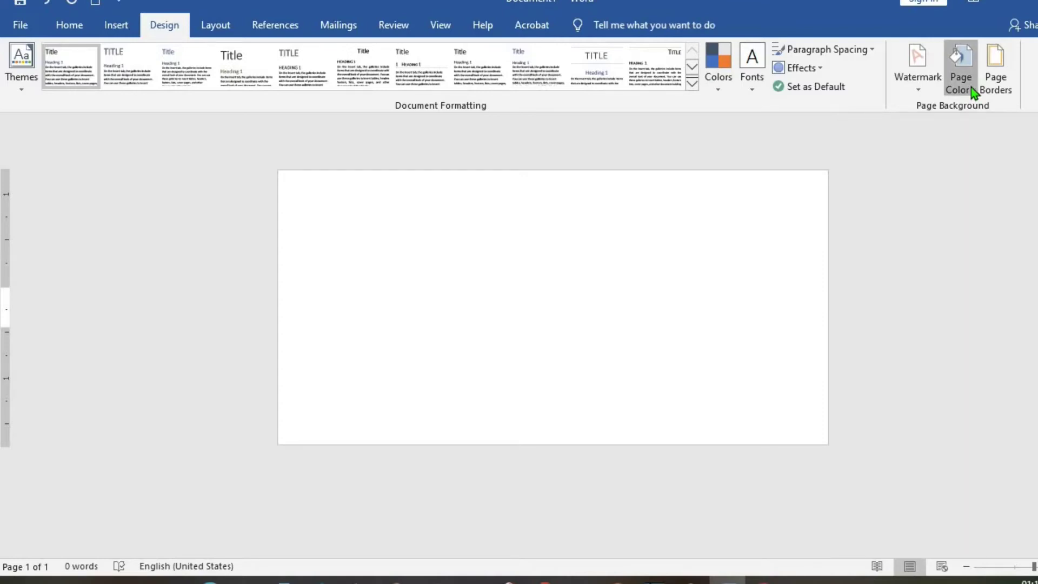
left_click(971, 86)
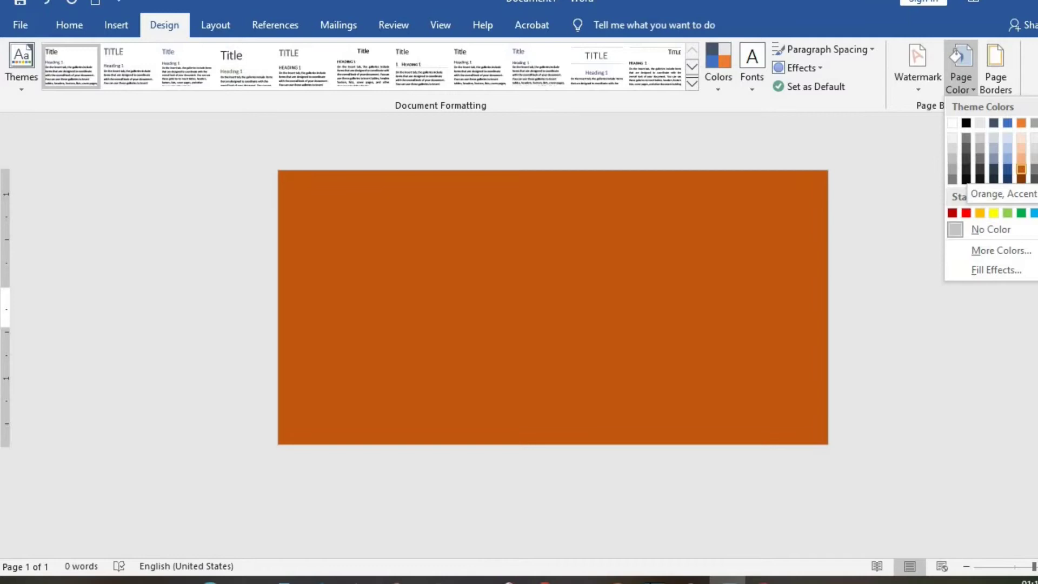
left_click(1021, 171)
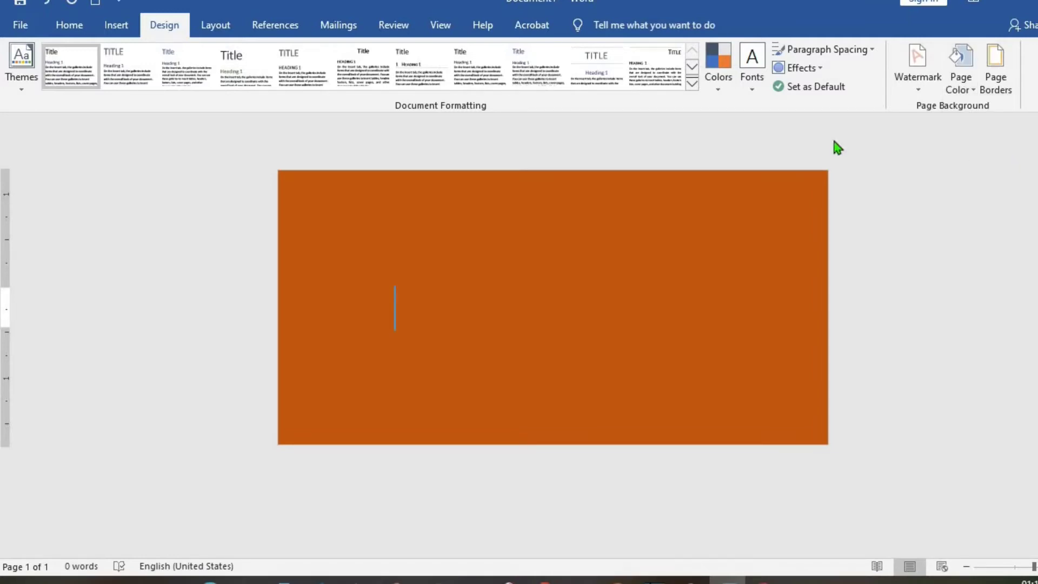
Draw a rectangle over most of the page, stretching its top and bottom edges outward.
left_click(119, 27)
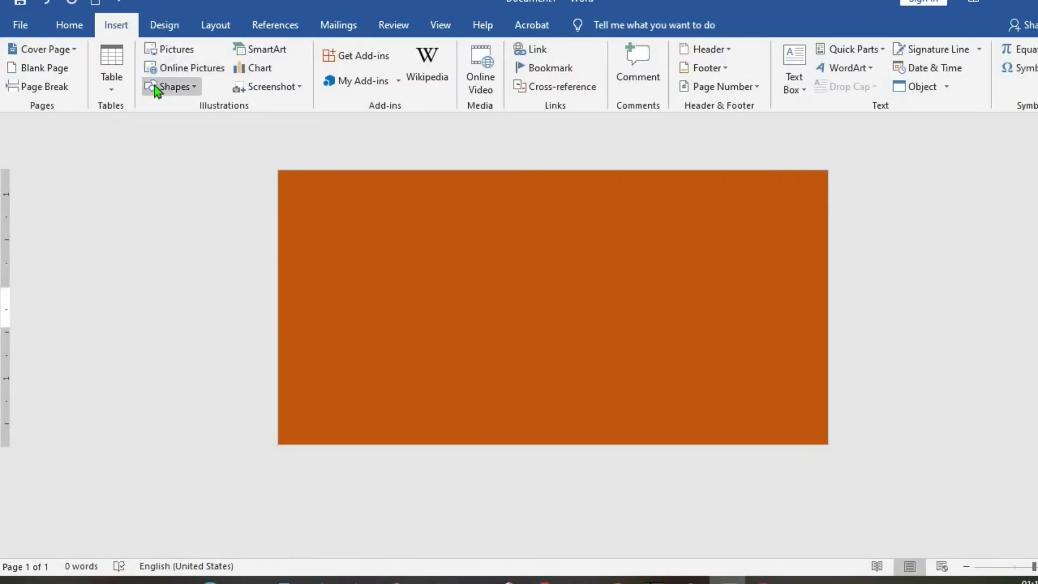
left_click(196, 89)
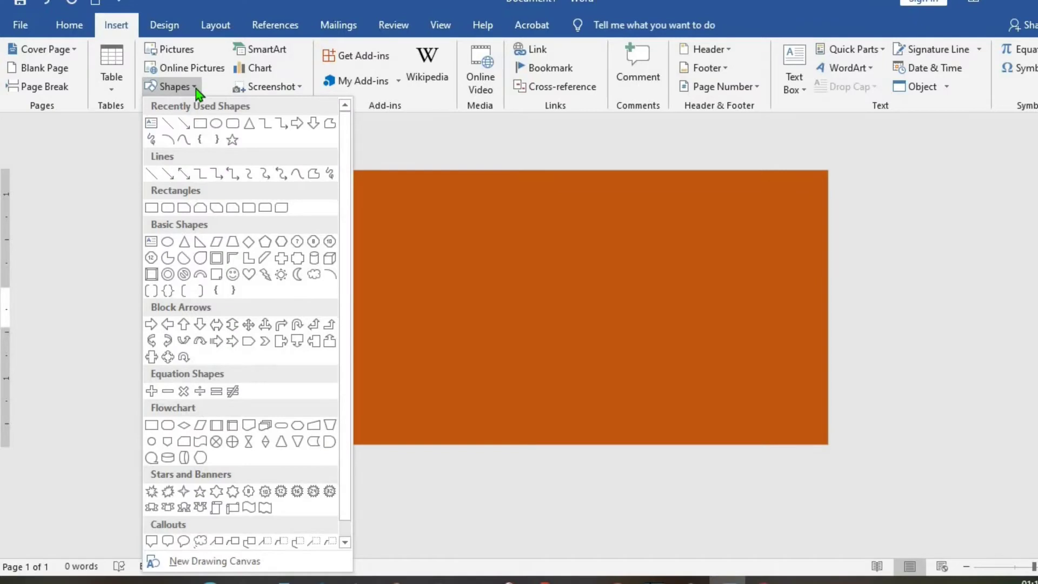
left_click(200, 124)
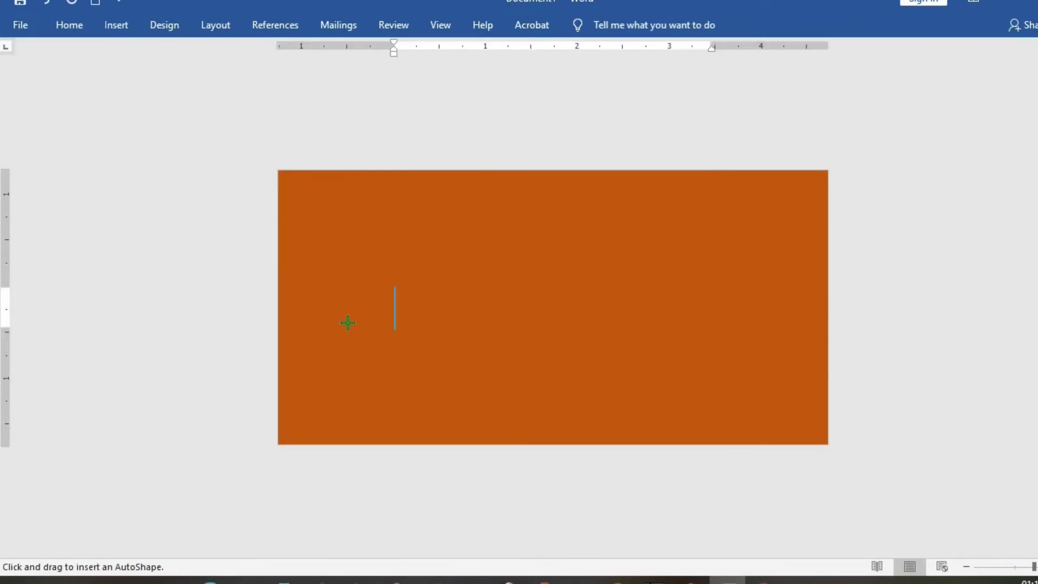
left_click_drag(306, 202, 805, 414)
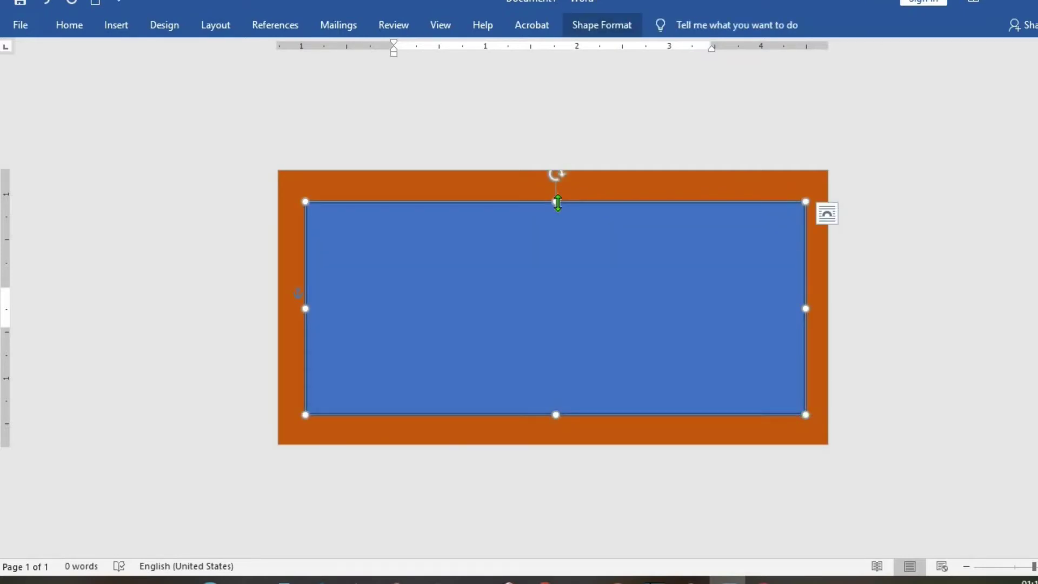
left_click_drag(557, 203, 556, 189)
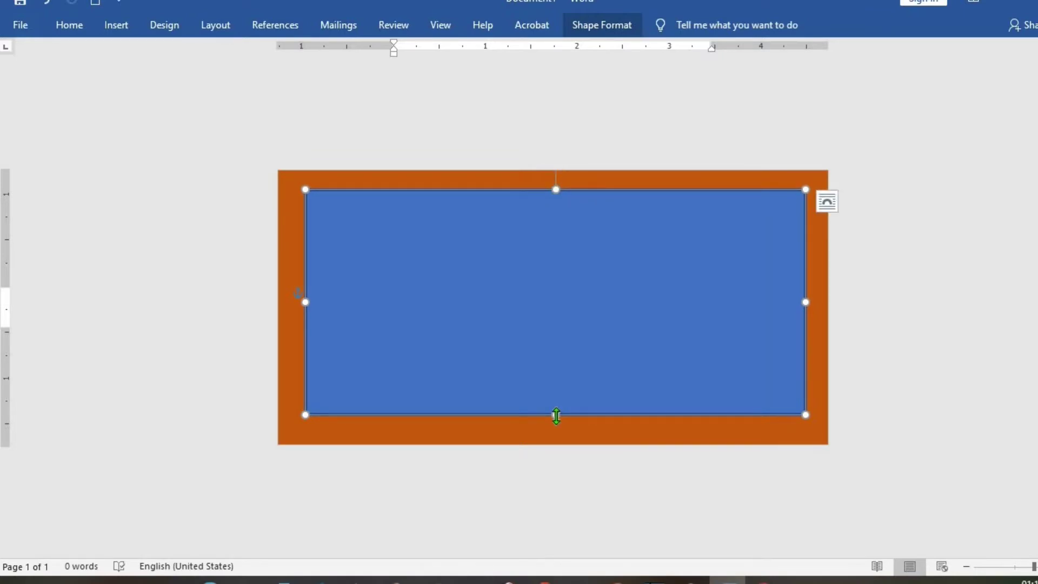
left_click_drag(556, 416, 555, 429)
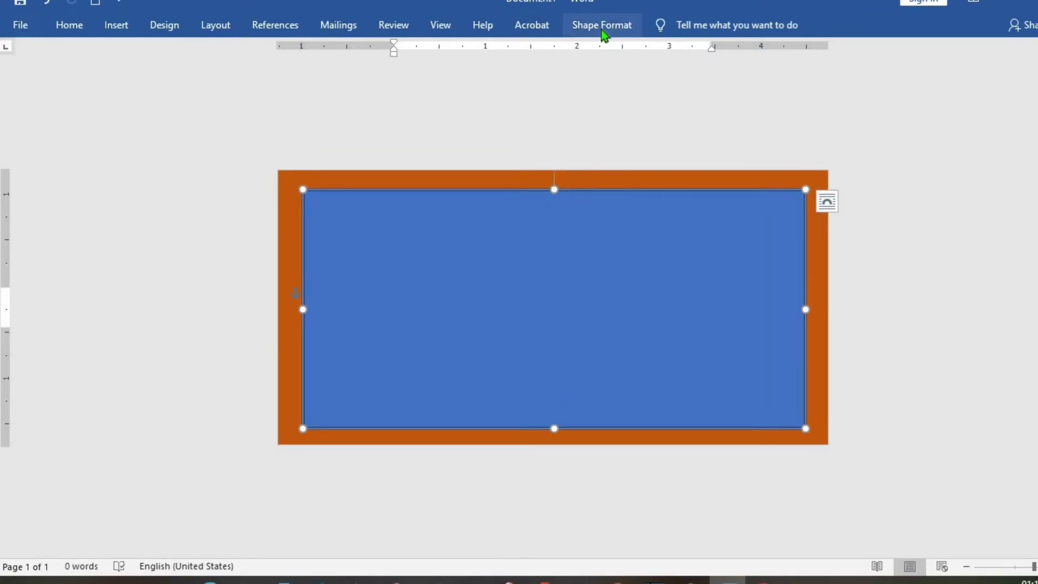
Fill the rectangle light orange and remove its outline.
left_click(602, 29)
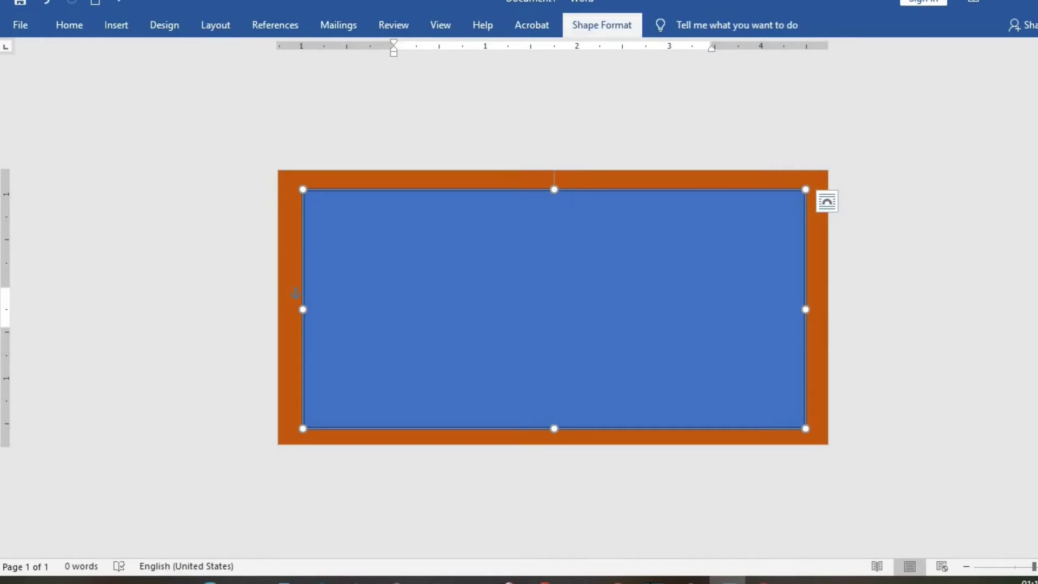
left_click(378, 50)
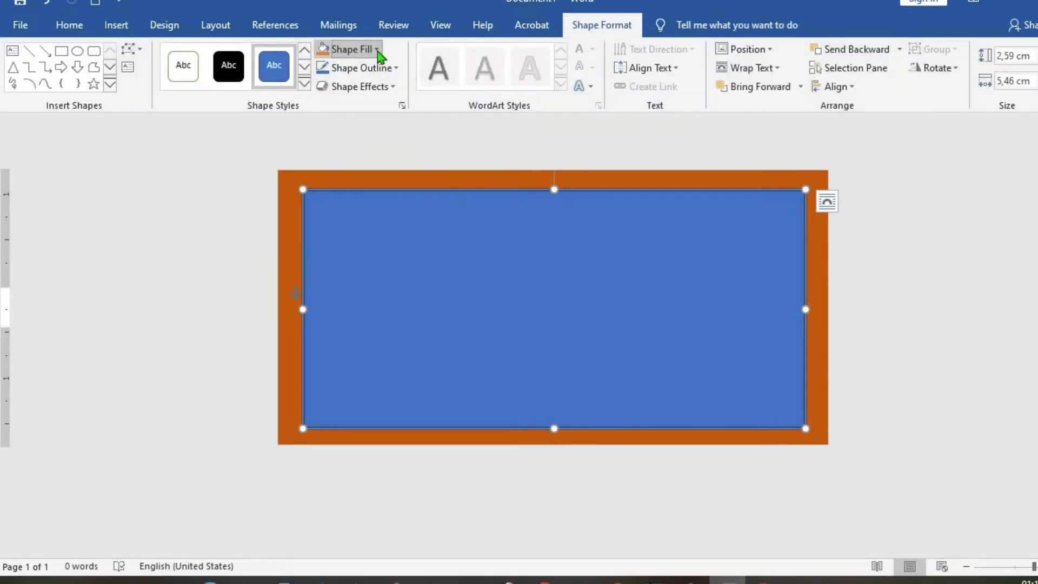
left_click(394, 122)
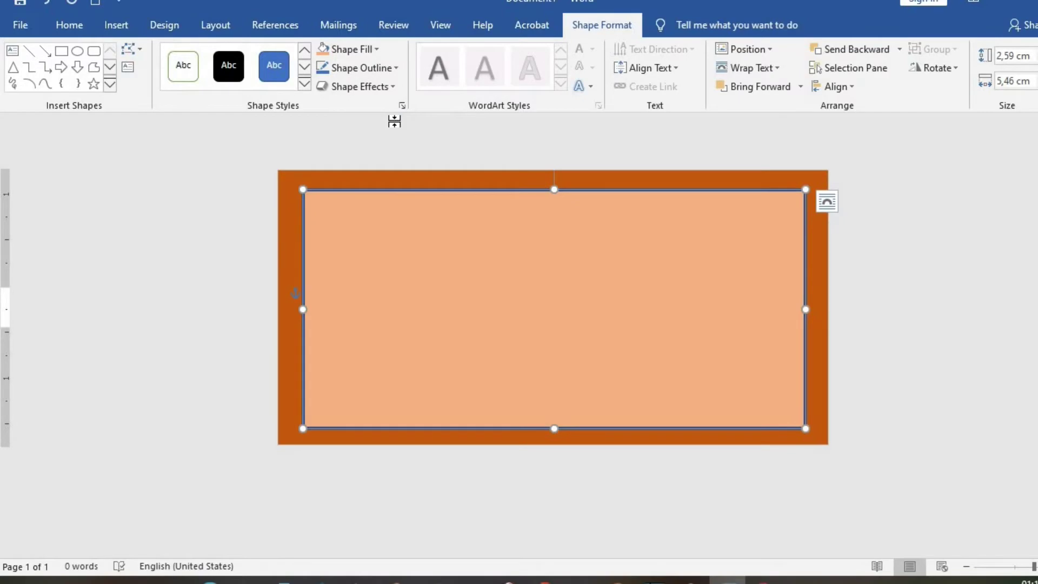
left_click(396, 68)
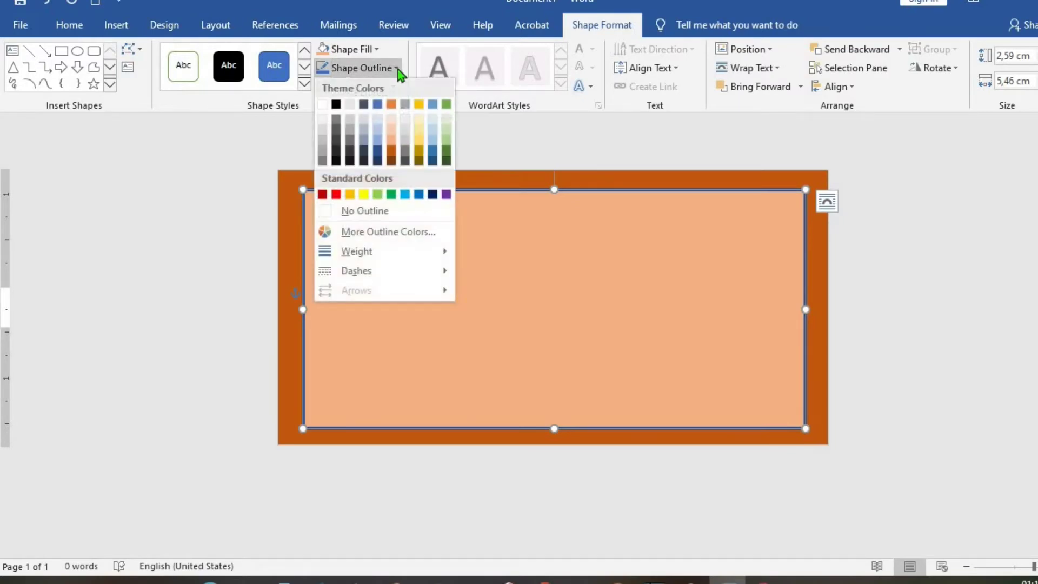
left_click(335, 211)
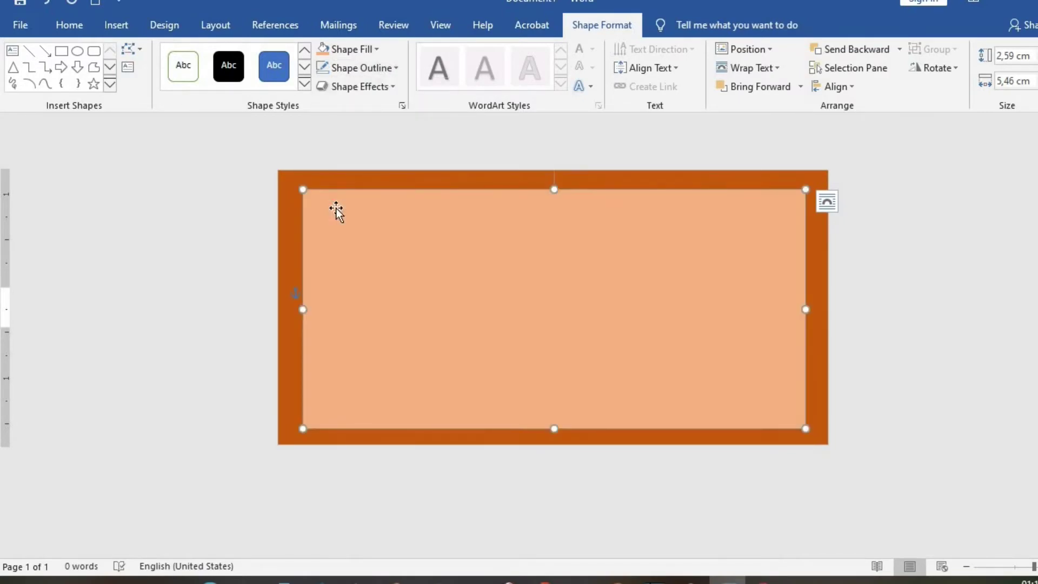
left_click(115, 28)
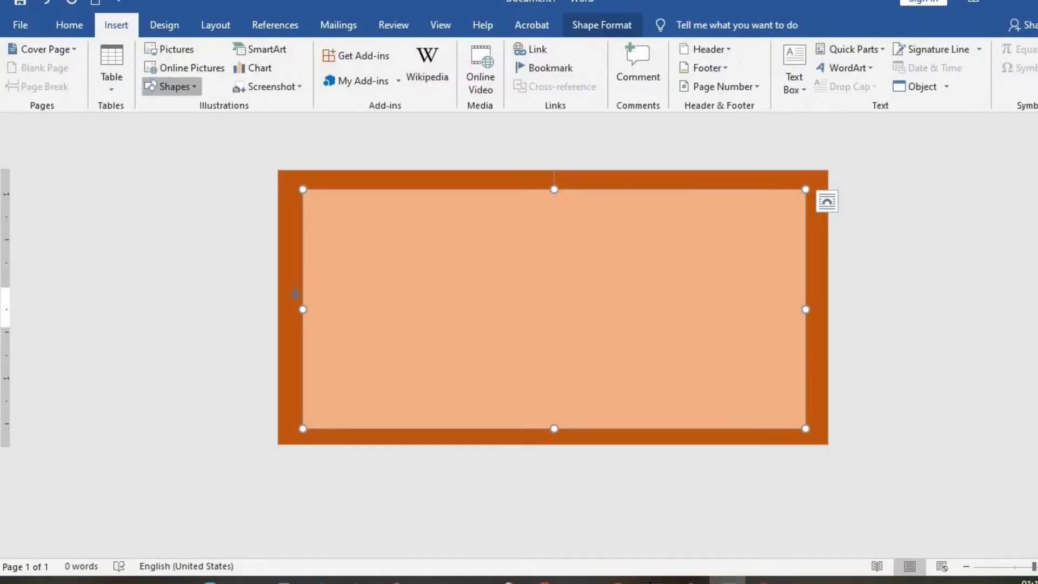
Draw a right triangle across the lower half of the light orange panel.
left_click(196, 88)
left_click(199, 241)
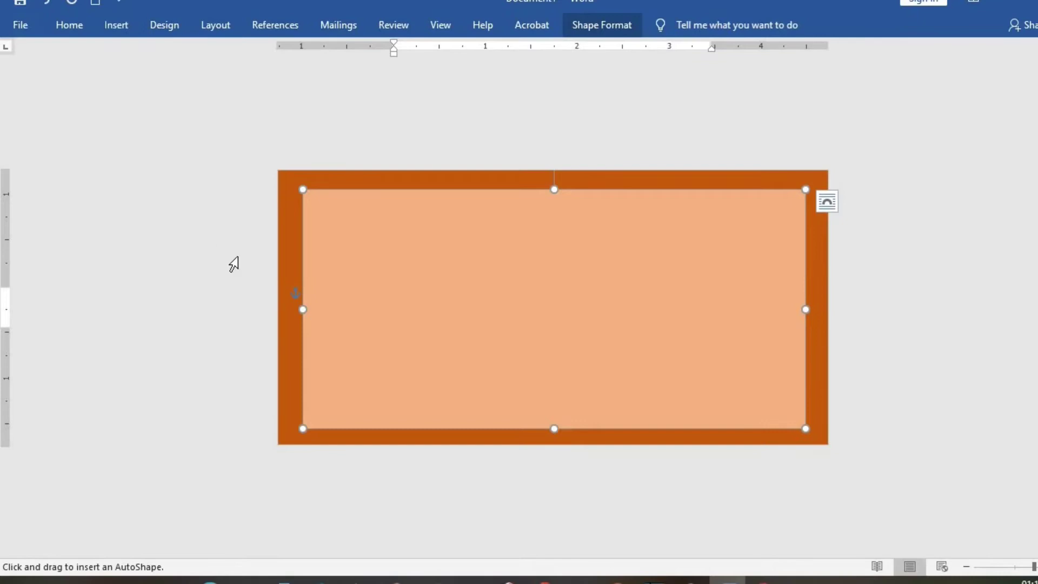
left_click_drag(304, 302, 804, 426)
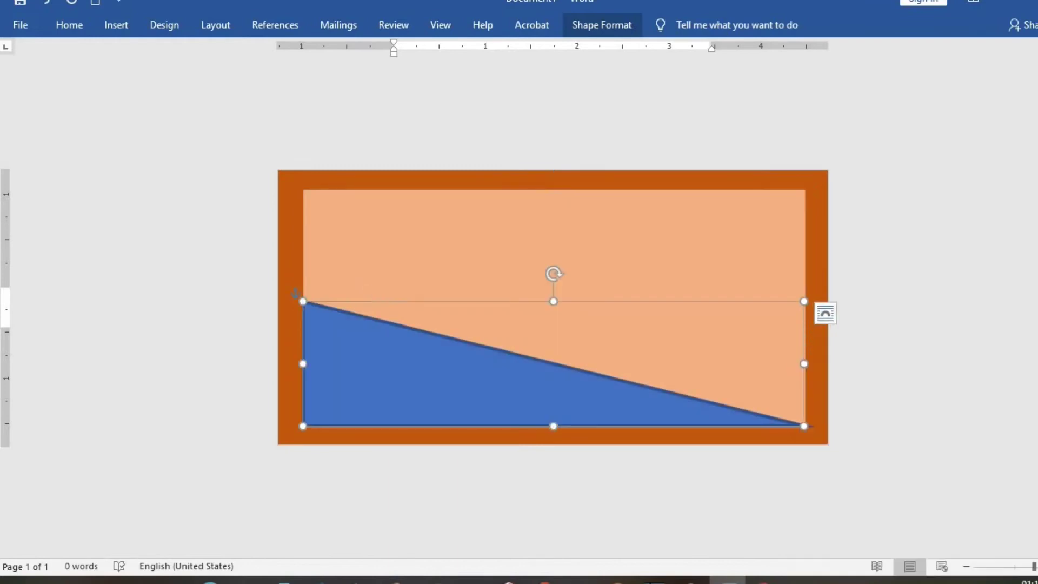
Fill the triangle Black, Text 1, Lighter 50% grey and remove its outline.
left_click(612, 34)
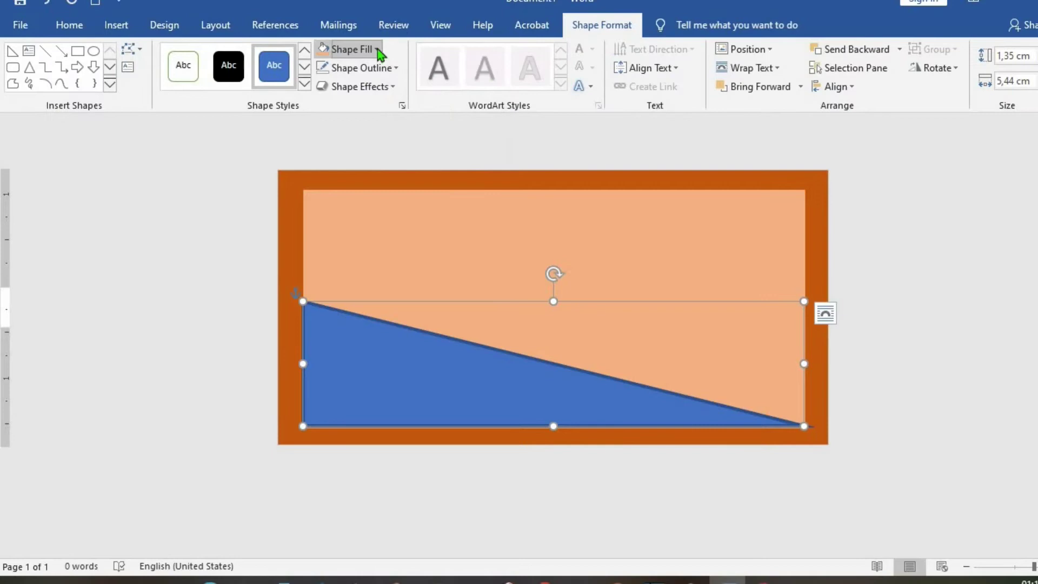
left_click(378, 49)
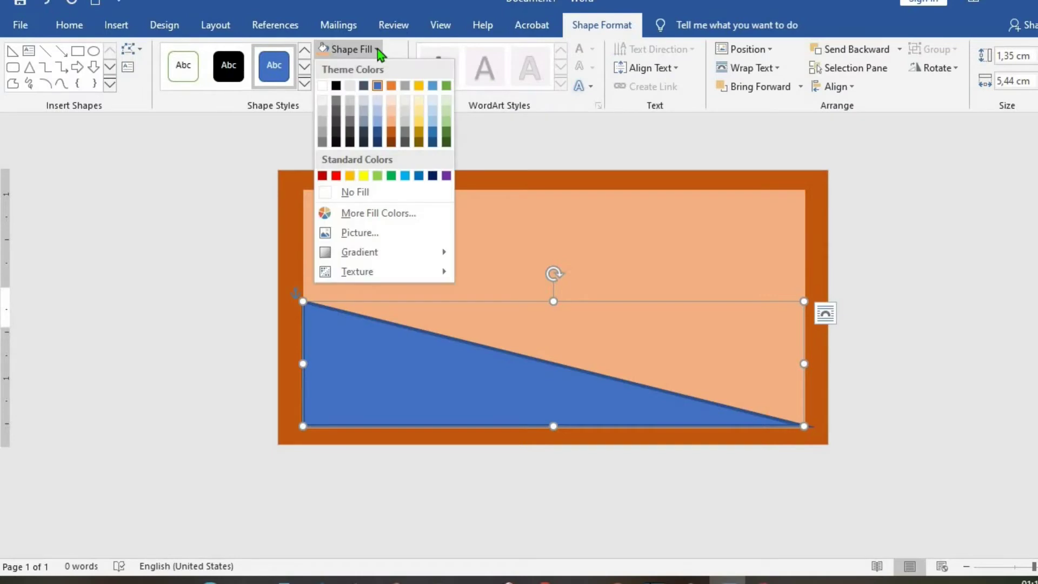
left_click(336, 110)
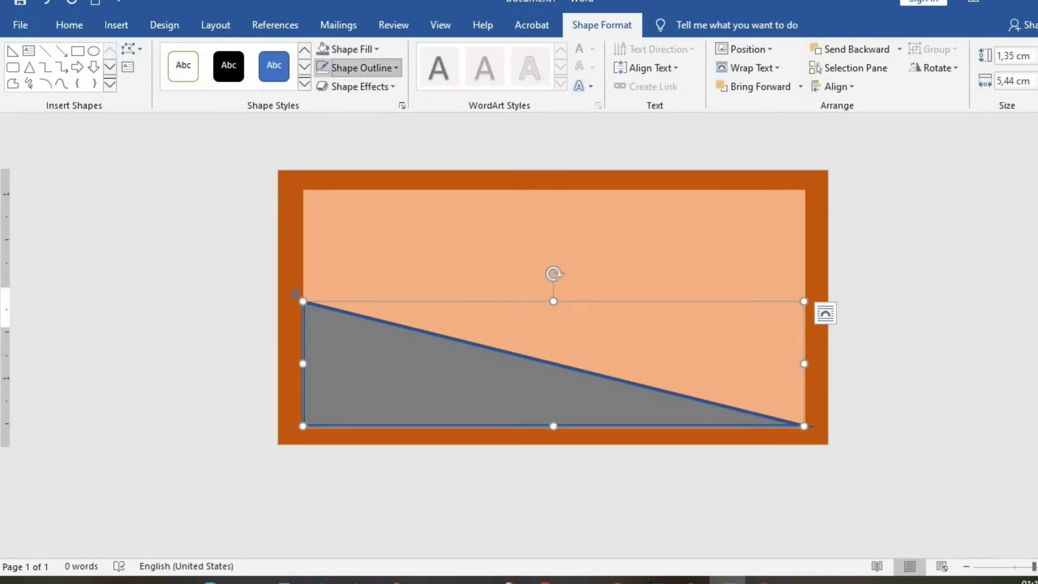
left_click(378, 68)
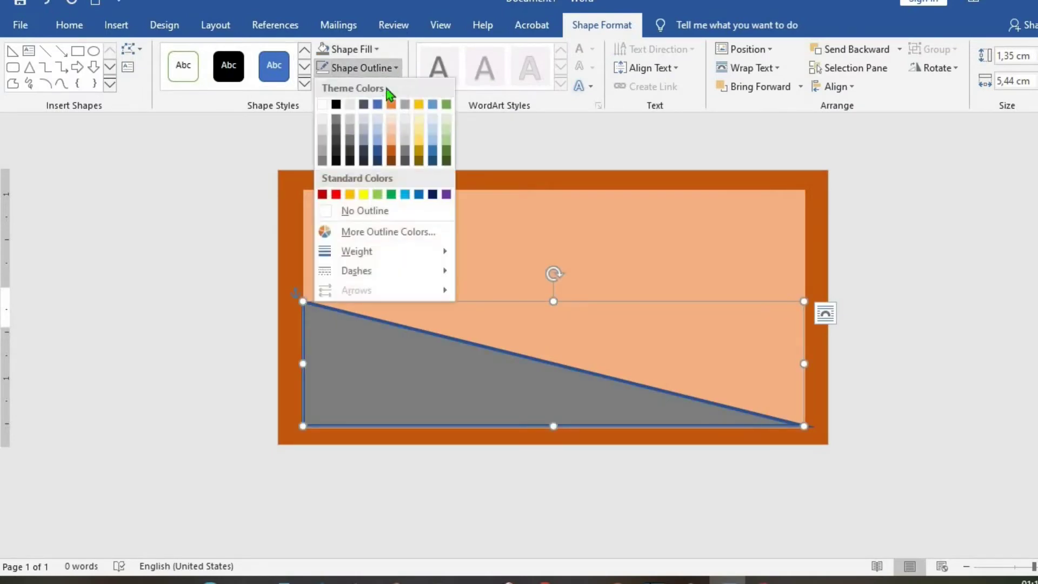
left_click(335, 212)
Collapse the ribbon and choose the straight line shape to draw next.
key("ctrl+F1")
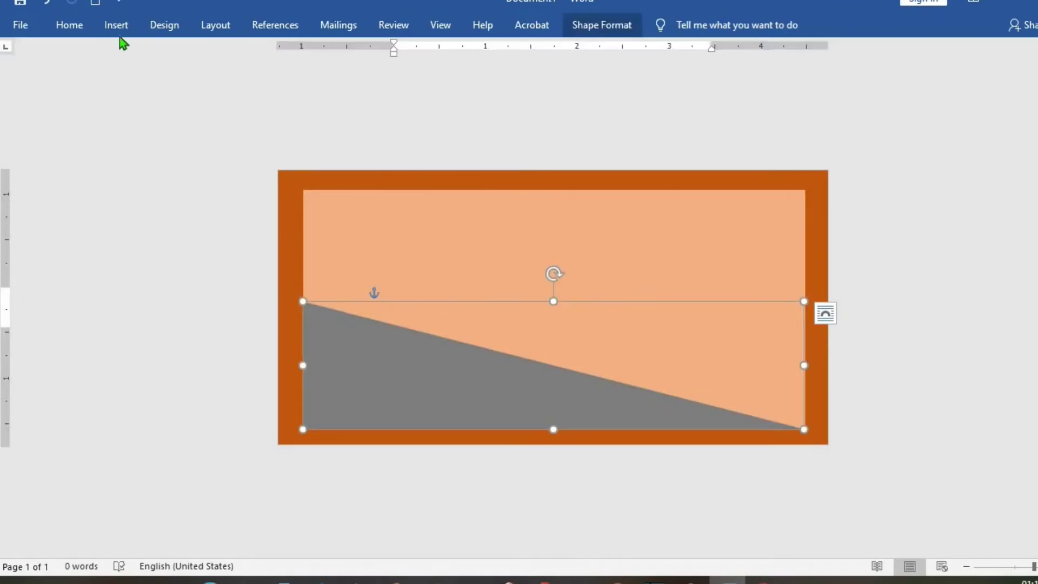
left_click(118, 27)
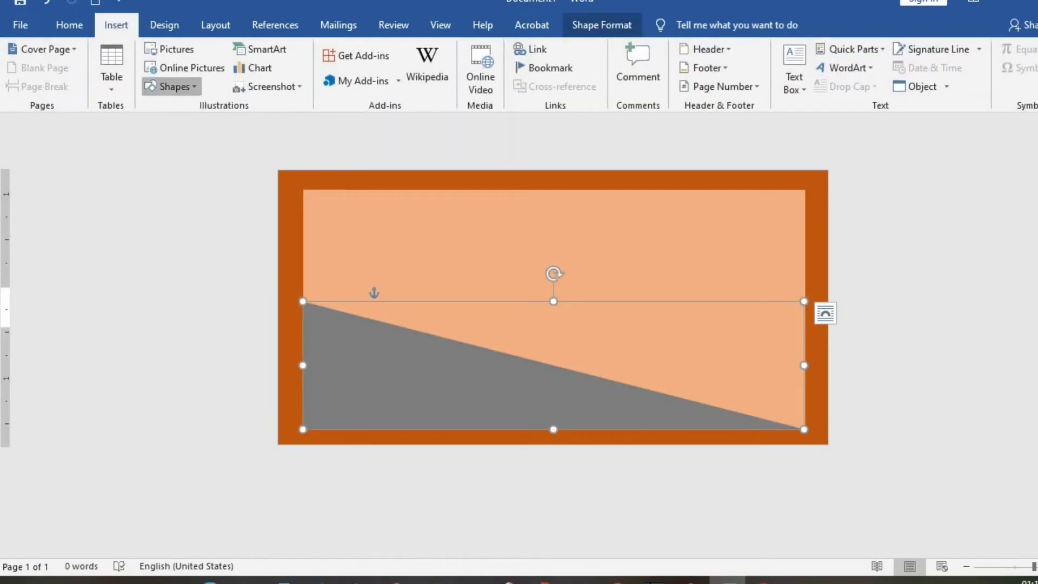
left_click(193, 87)
left_click(183, 130)
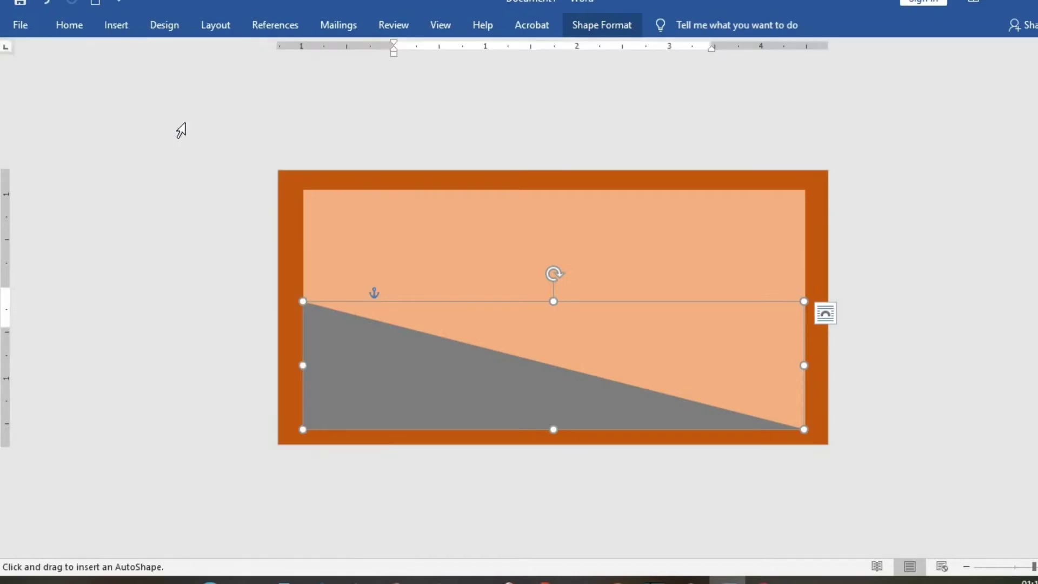
Draw a vertical line down the panel's left side and give it the black dashed style.
left_click_drag(313, 200, 316, 376)
left_click_drag(312, 205, 310, 418)
left_click(598, 30)
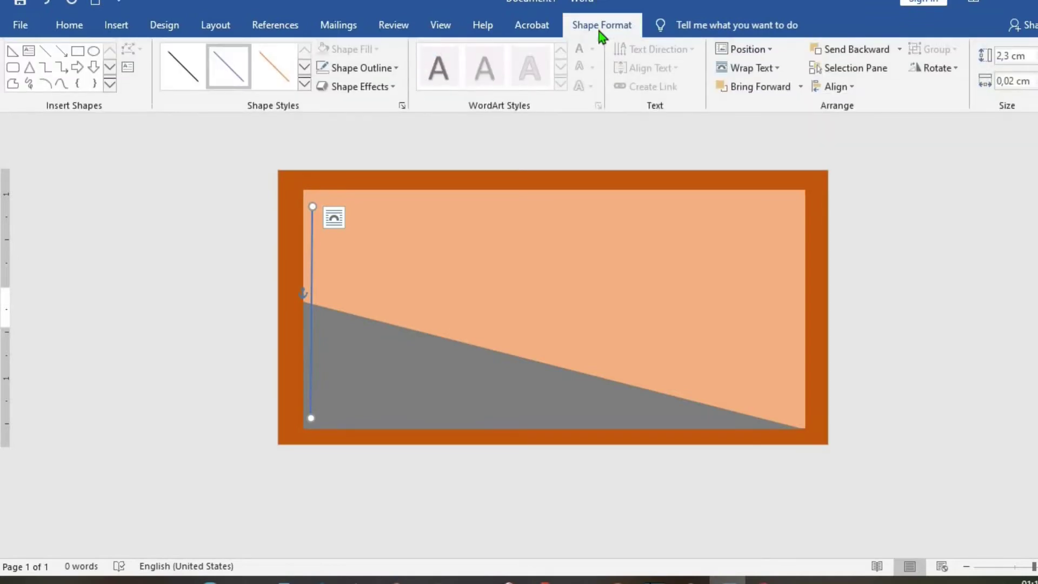
left_click(303, 84)
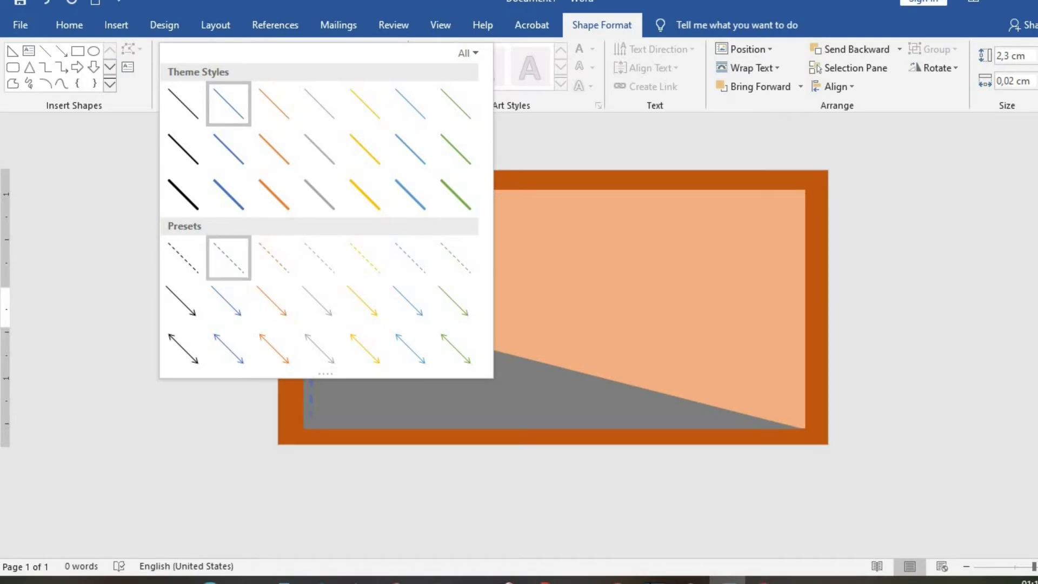
left_click(189, 258)
left_click(312, 242)
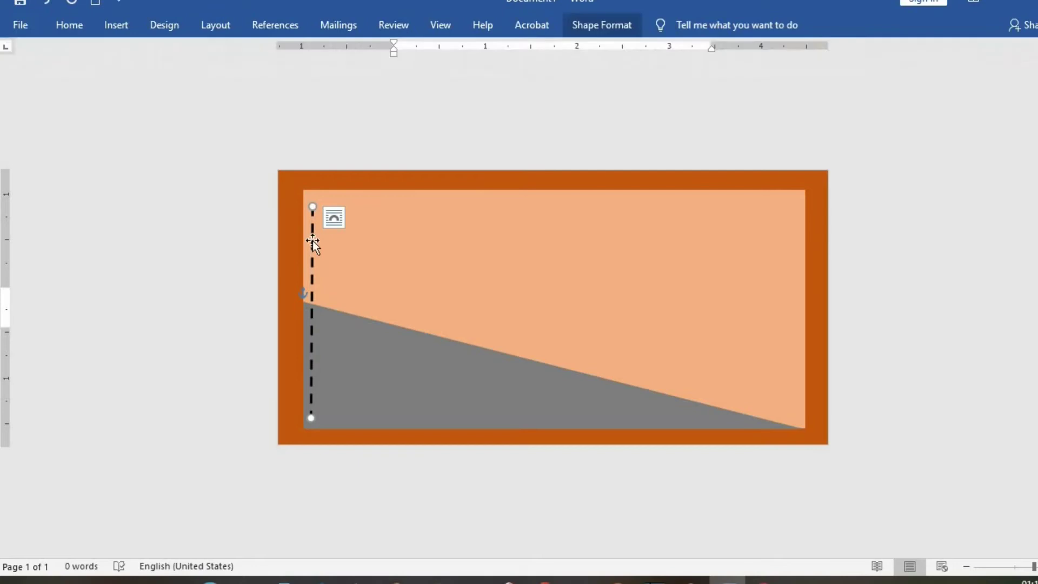
Copy the dashed line and place the pasted copy on the panel's right side.
right_click(313, 241)
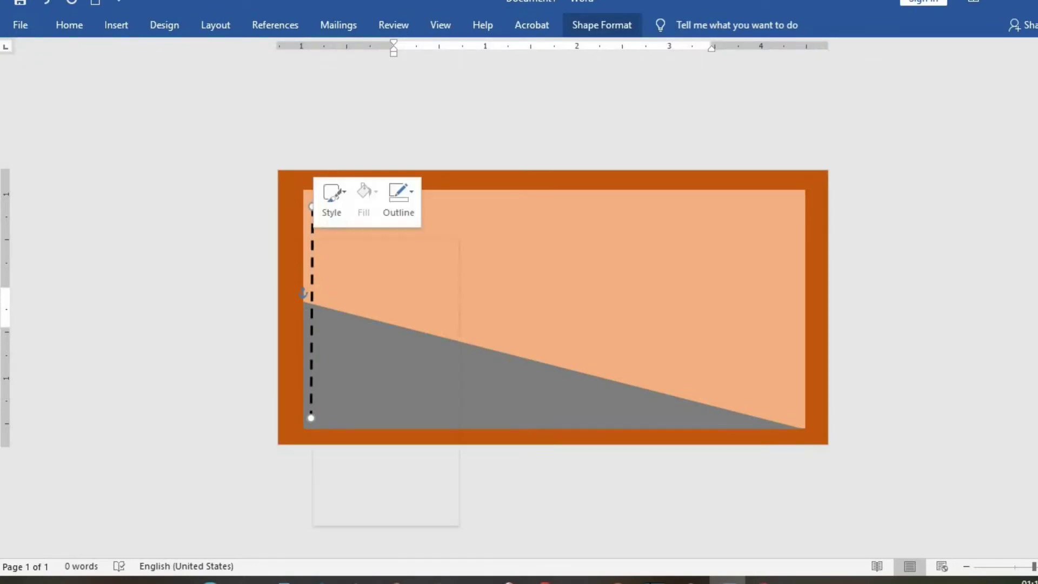
left_click(347, 271)
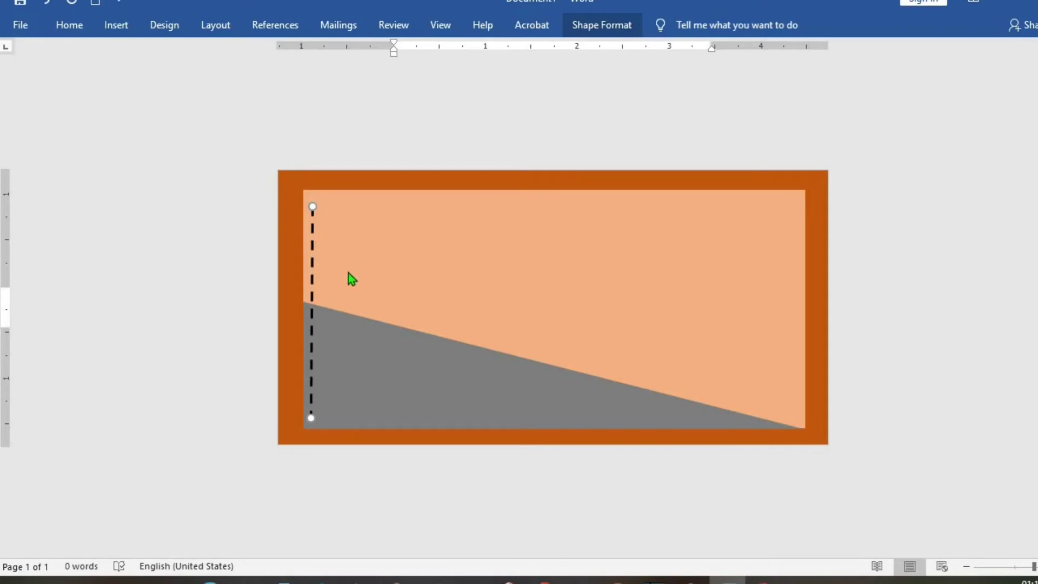
key("ctrl+v")
left_click_drag(348, 273, 794, 233)
Draw a black dashed line across the top of the panel.
left_click(116, 25)
left_click(158, 91)
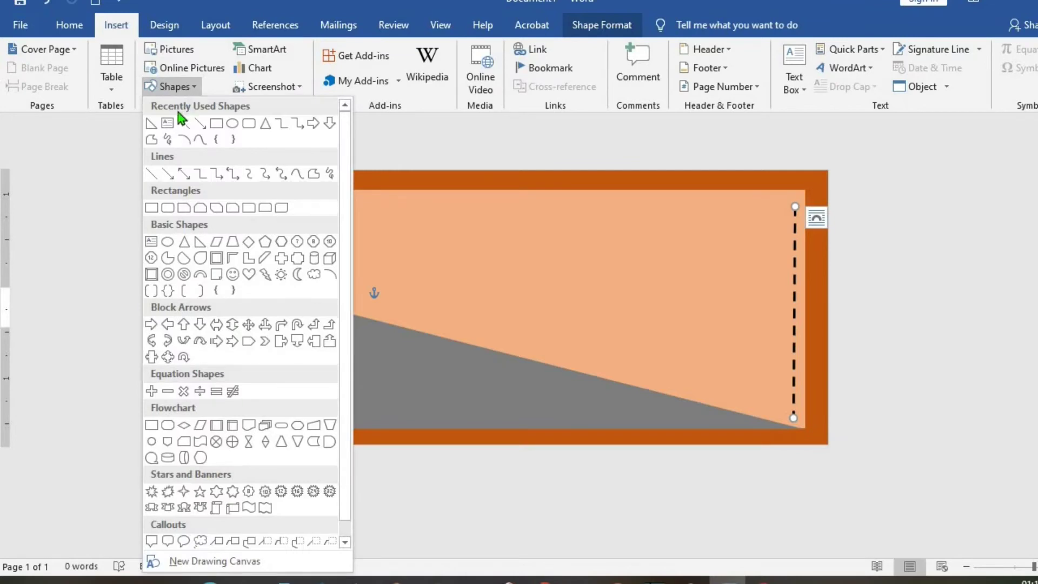
left_click(179, 125)
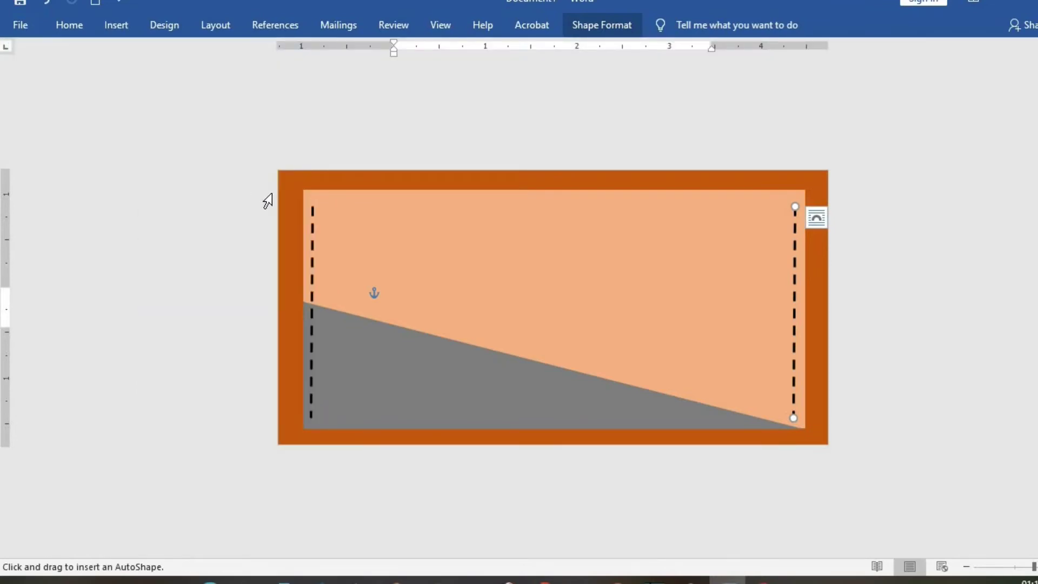
left_click_drag(312, 202, 795, 204)
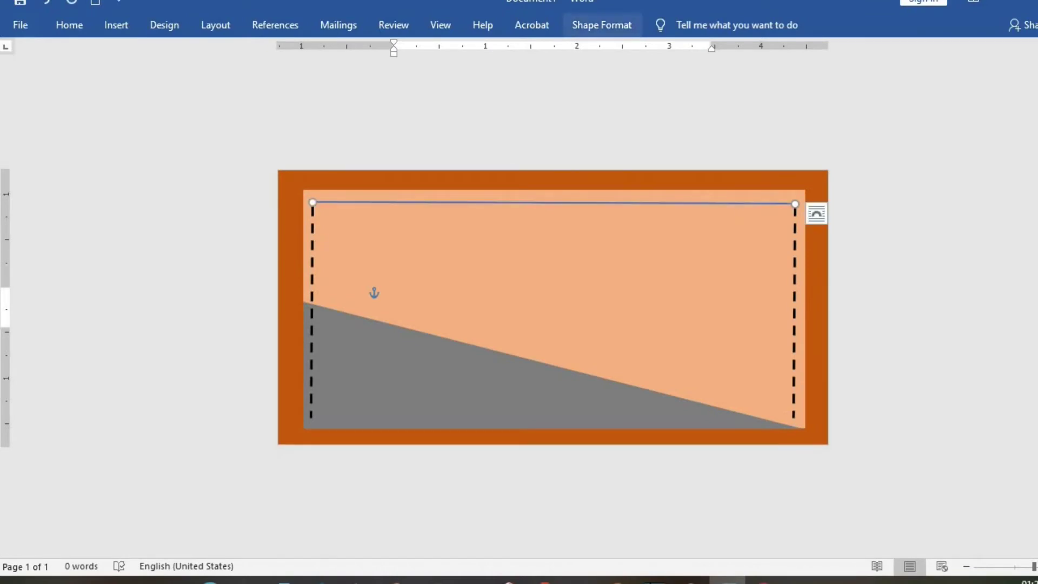
left_click(615, 34)
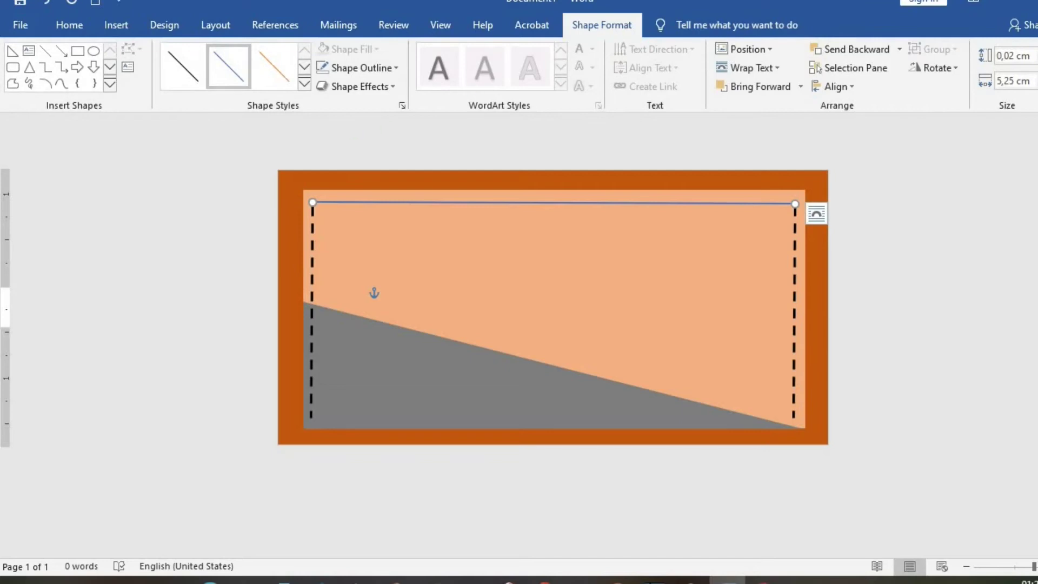
left_click(305, 84)
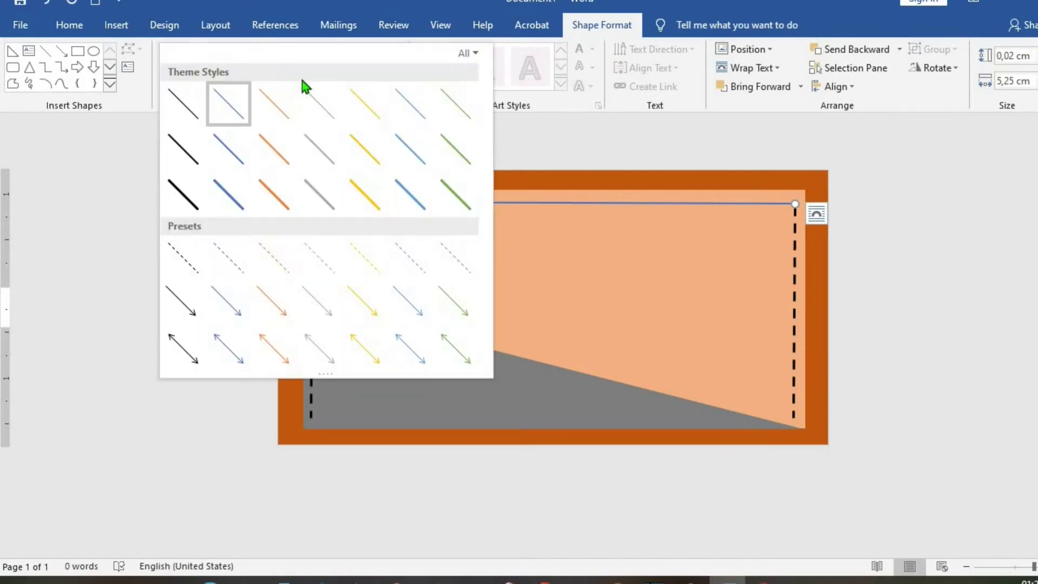
left_click(212, 249)
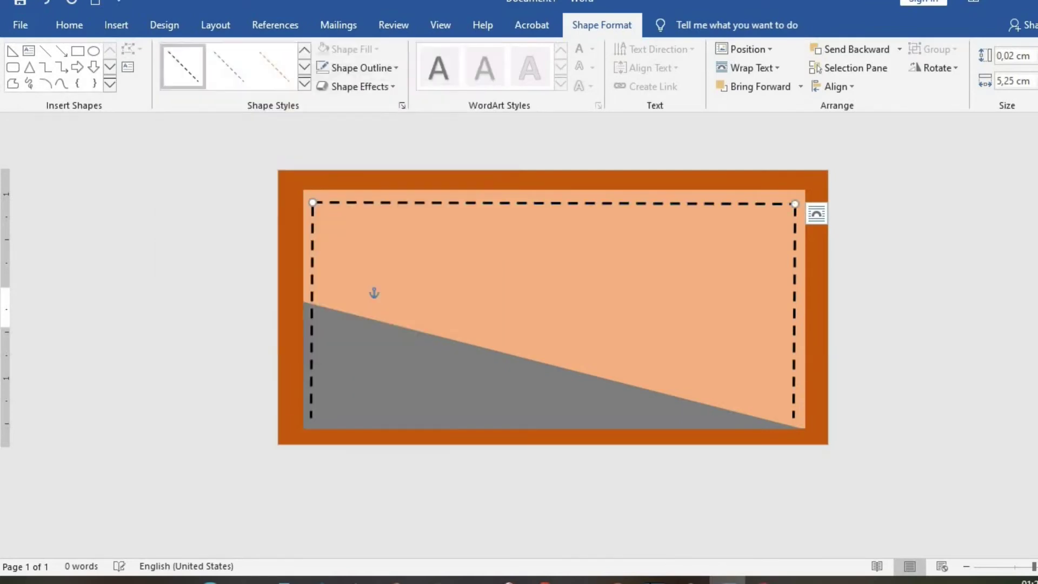
Paste a copy of the dashed top line and move it to the panel's bottom.
left_click(452, 206)
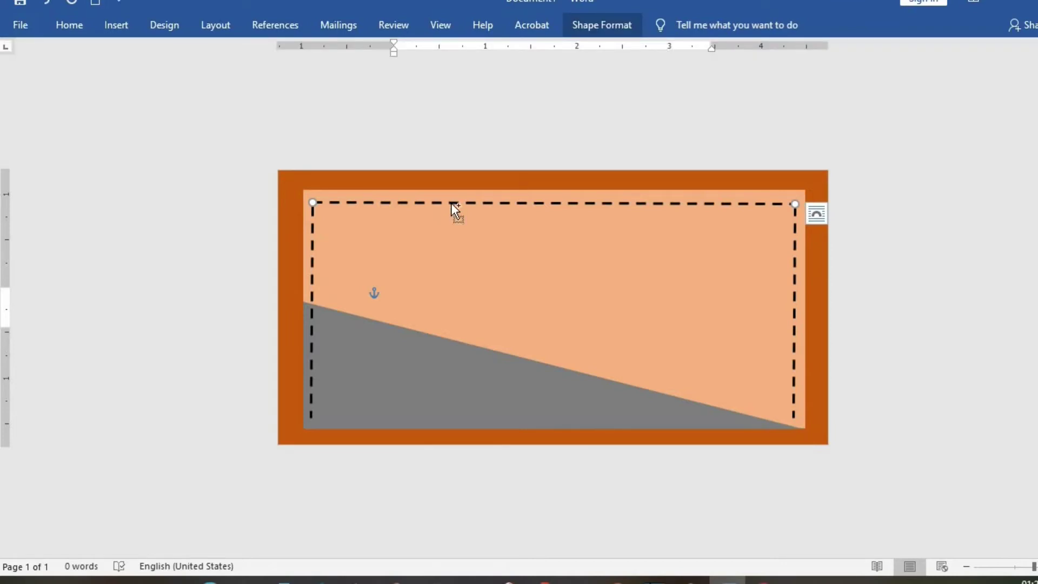
key("ctrl+v")
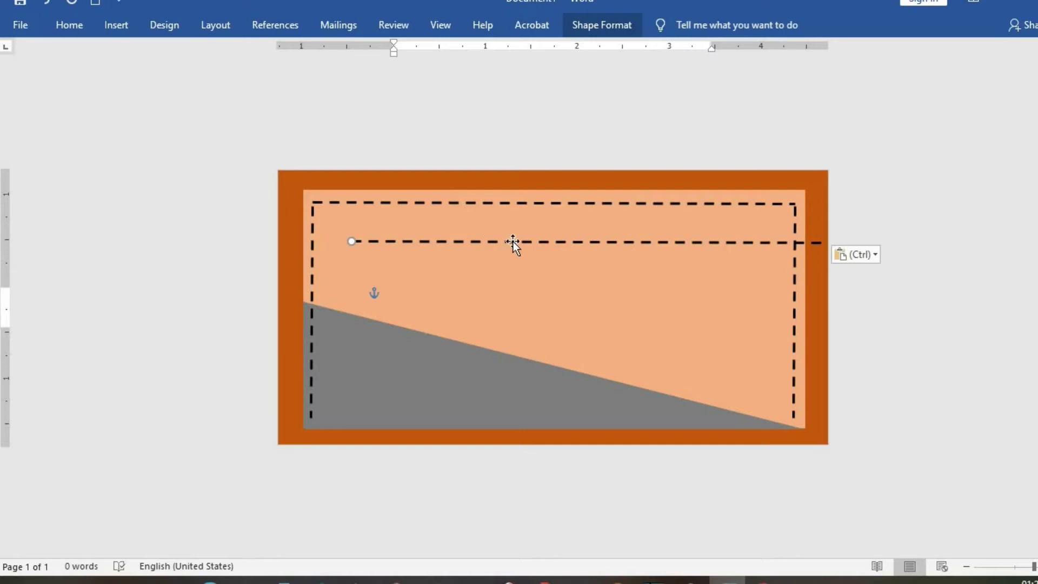
left_click_drag(510, 248, 474, 418)
Draw a tall narrow rectangle over the grey triangle.
left_click(118, 26)
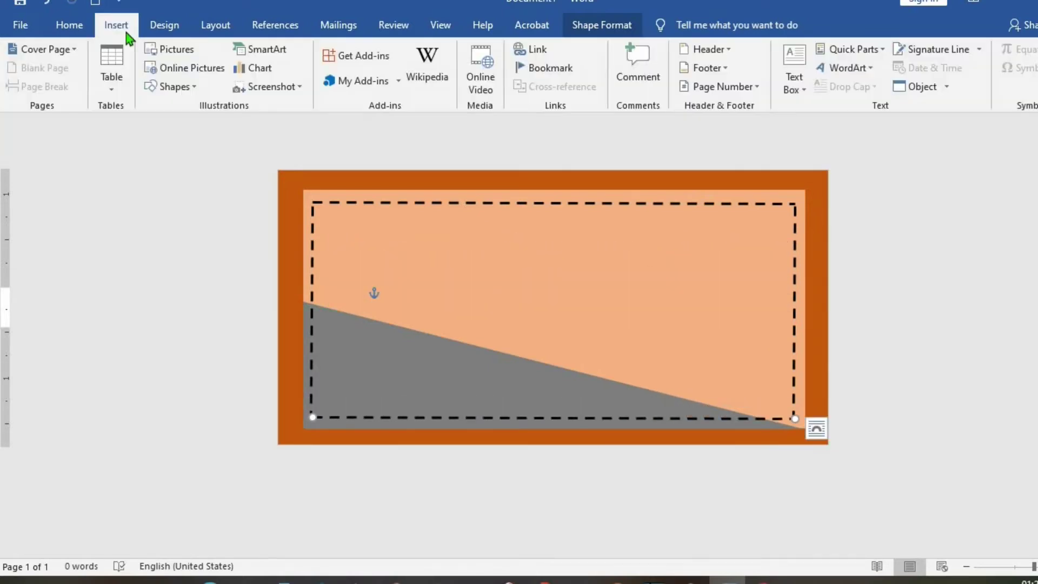
left_click(194, 87)
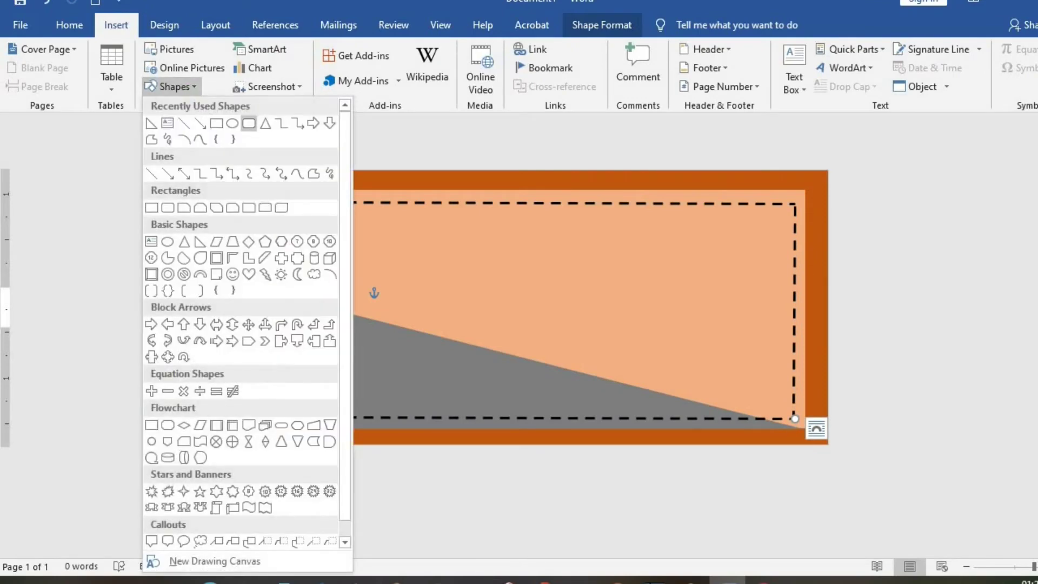
left_click(249, 123)
left_click_drag(425, 281, 398, 428)
Try editing the rectangle's points, then undo the change.
left_click(601, 33)
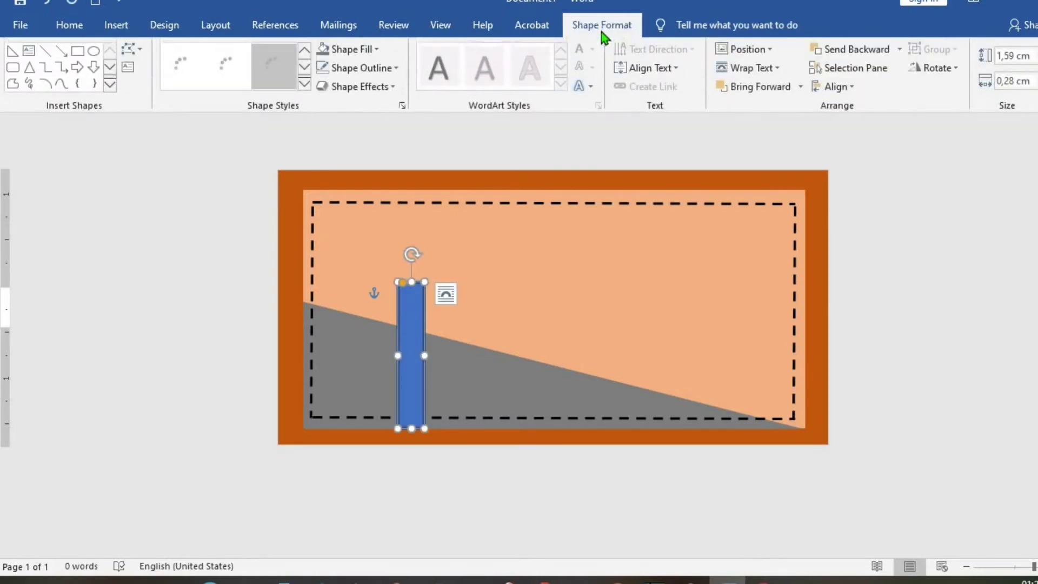
left_click(132, 48)
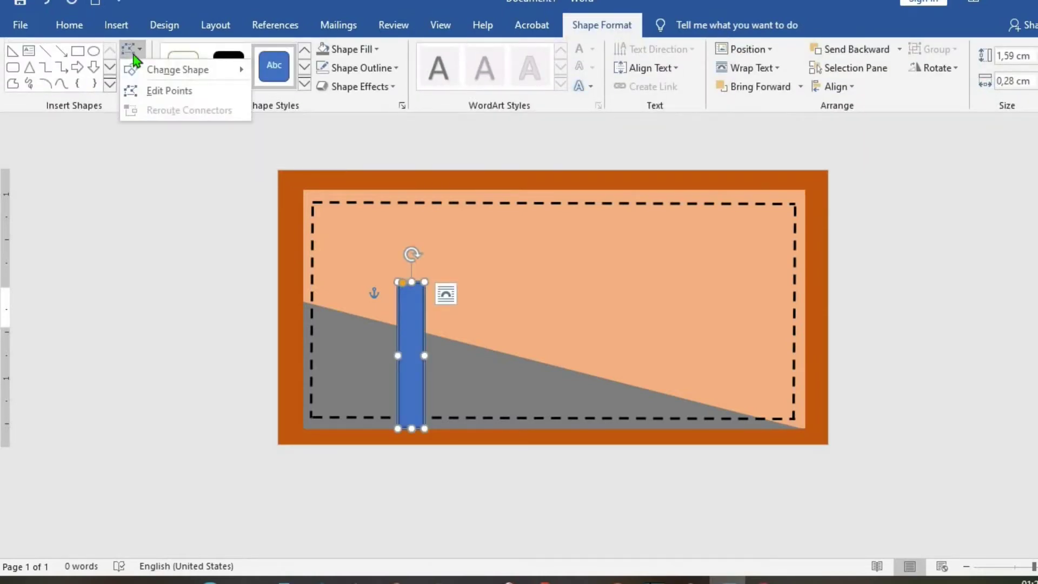
left_click(157, 90)
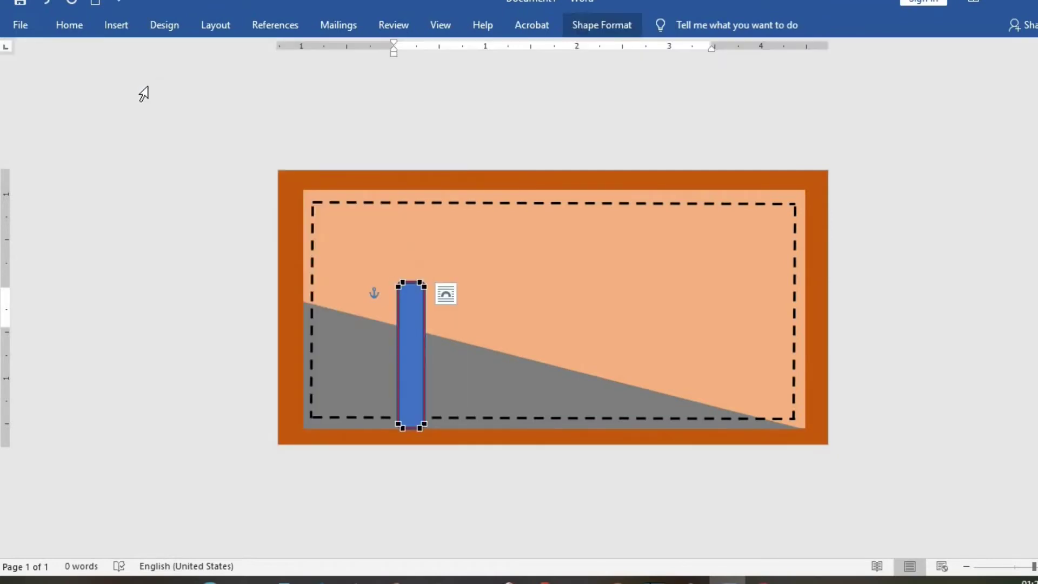
left_click_drag(418, 282, 419, 275)
left_click(400, 281)
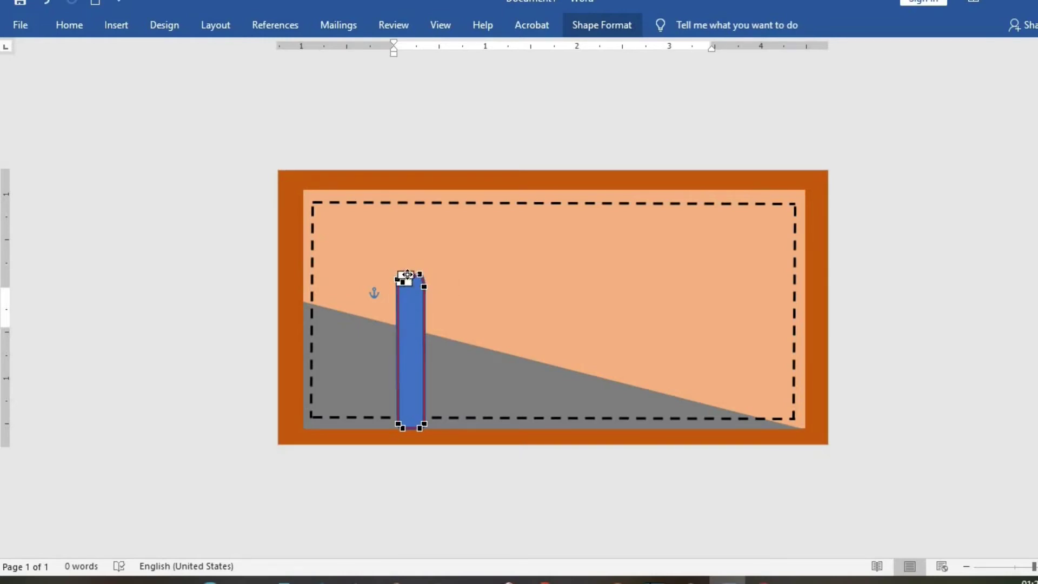
key("ctrl+z")
Give the bar a gold-yellow fill, no outline, and a slight clockwise tilt.
left_click(615, 28)
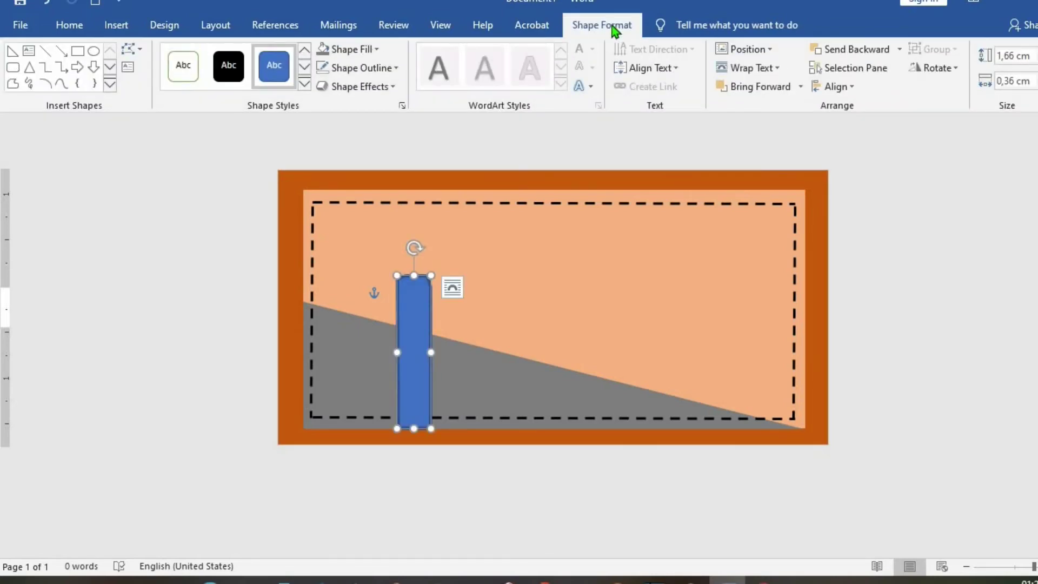
left_click(349, 50)
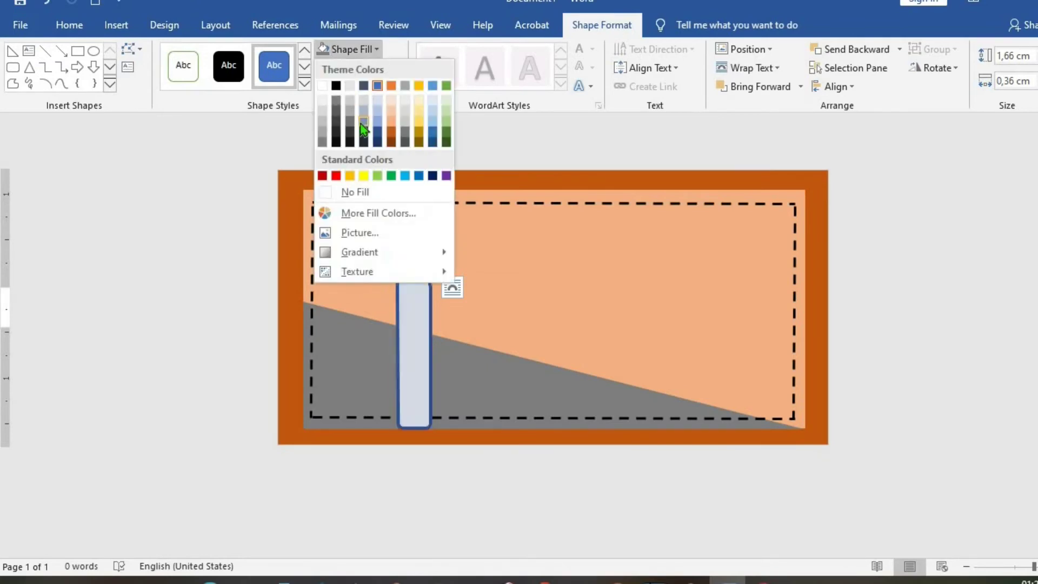
left_click(349, 176)
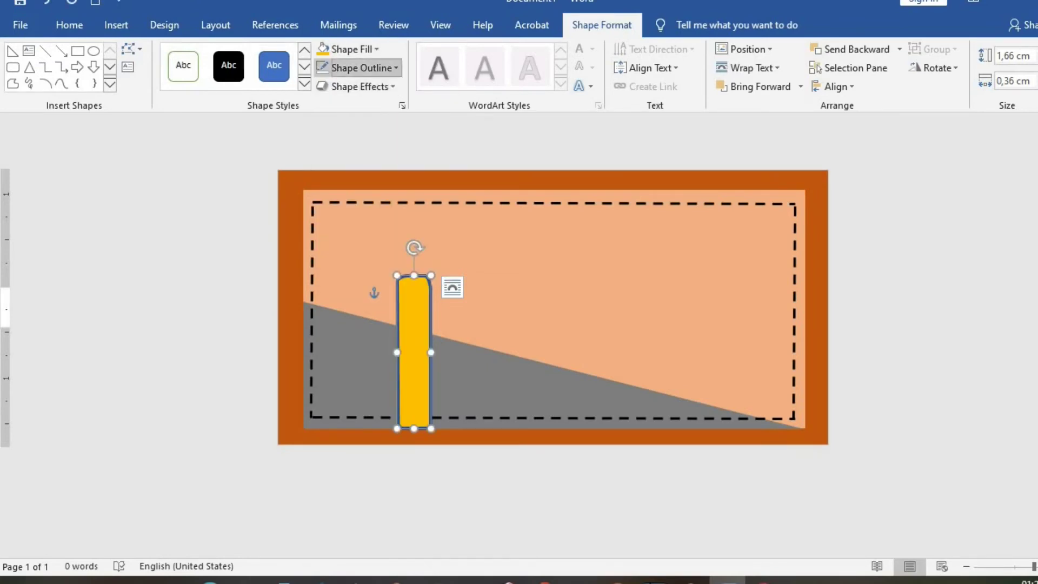
left_click(394, 69)
left_click(335, 210)
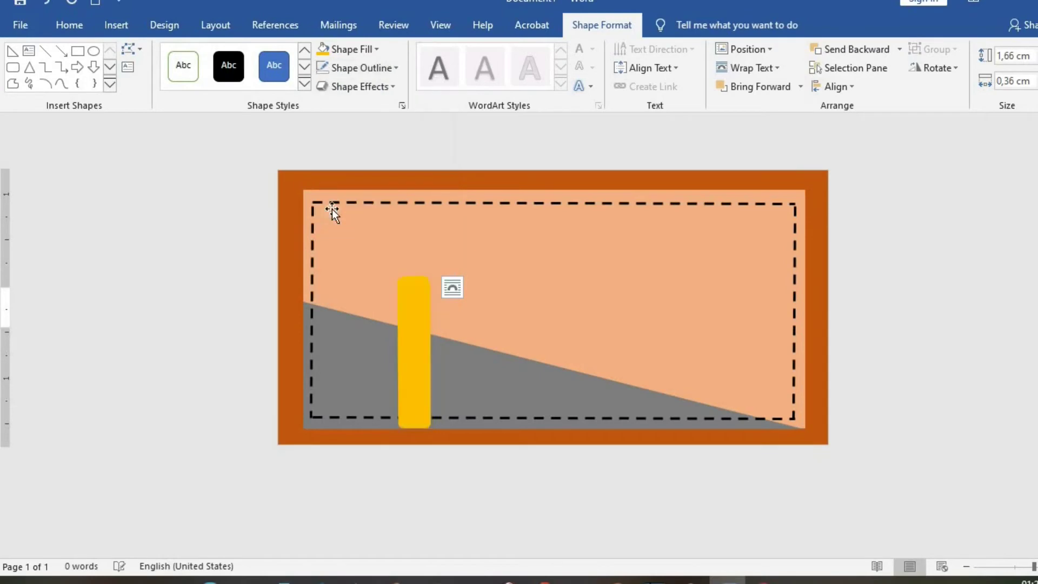
left_click(414, 246)
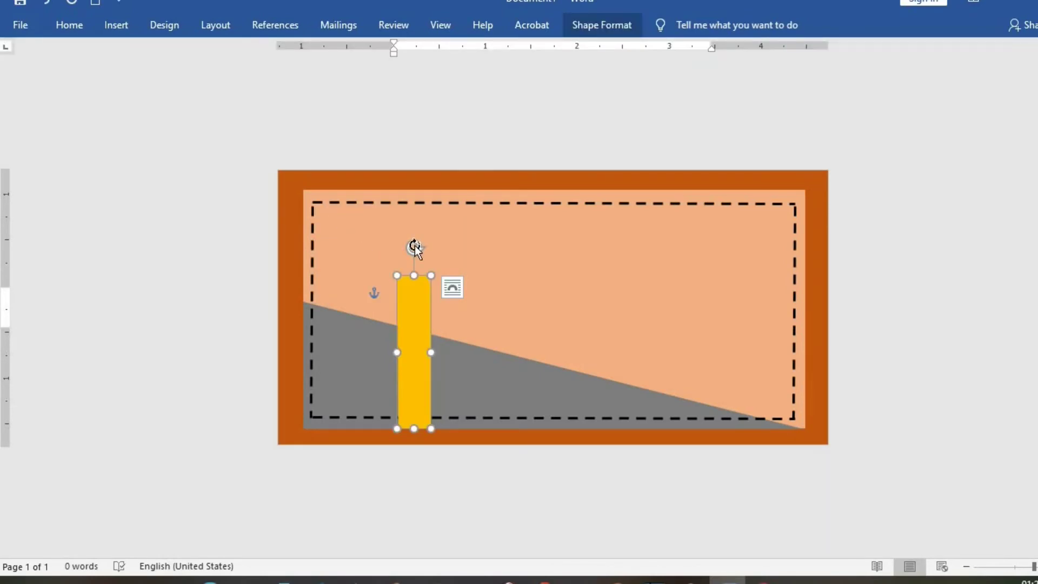
left_click_drag(414, 245, 438, 251)
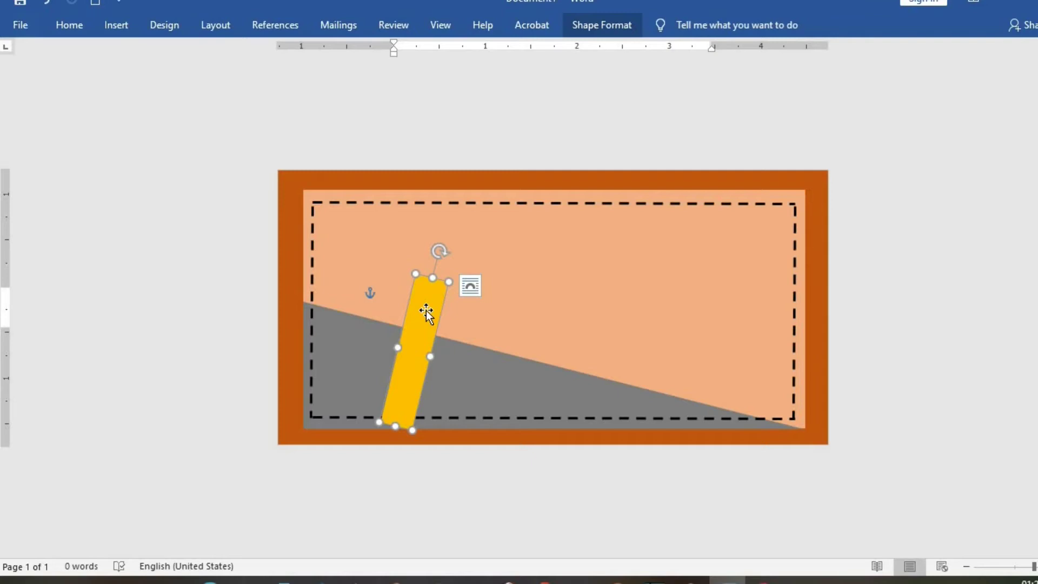
Paste two copies of the yellow bar, placing one beside the original and one further right.
right_click(426, 311)
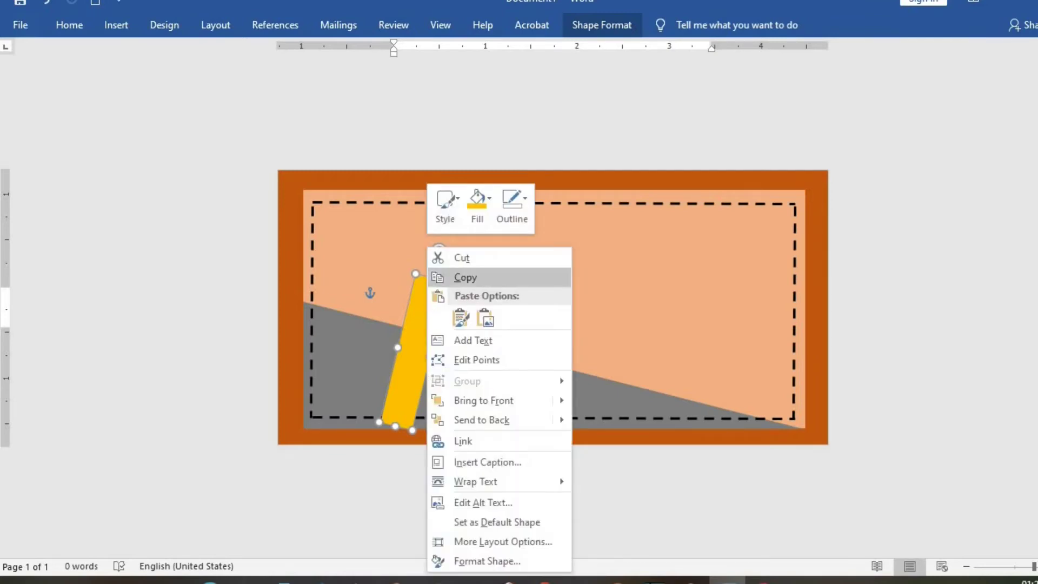
left_click(479, 278)
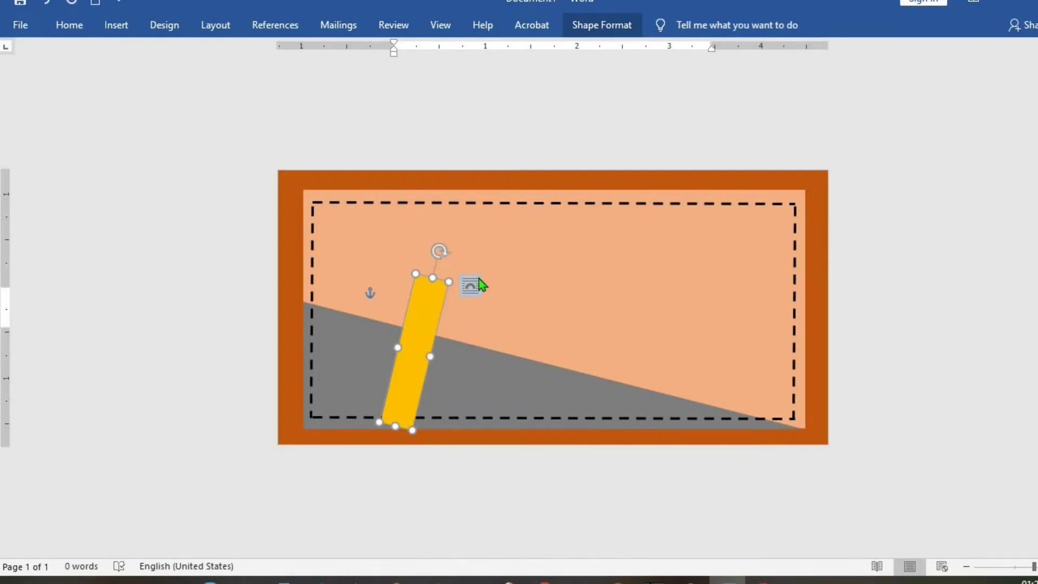
key("ctrl+v")
left_click_drag(462, 341, 391, 293)
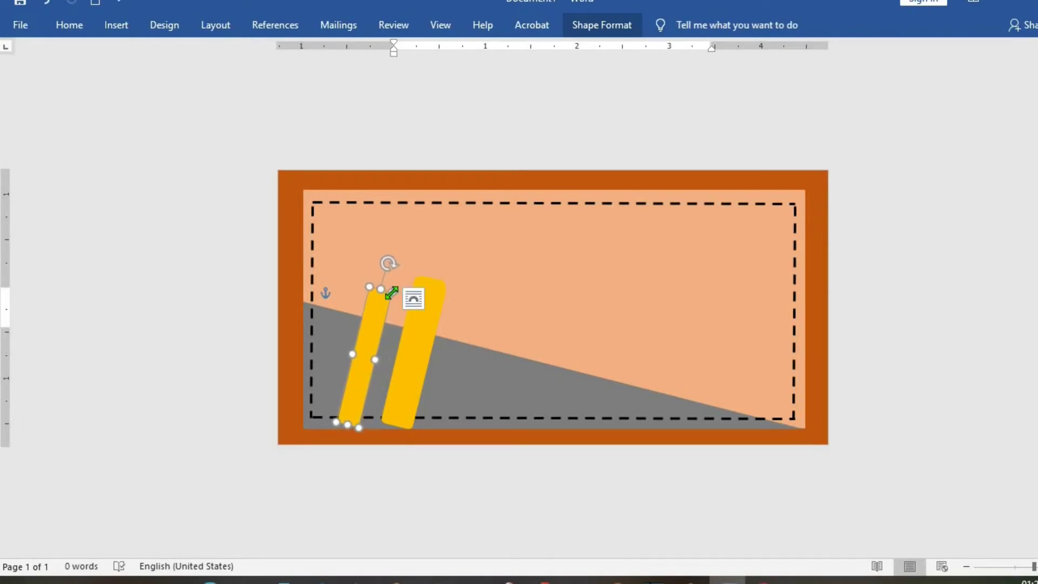
right_click(374, 323)
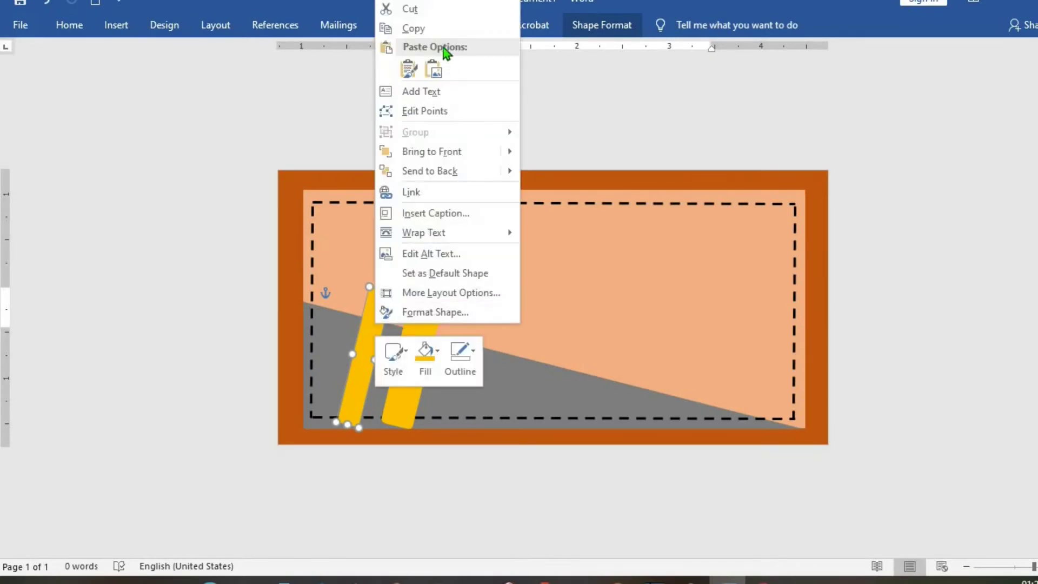
left_click(413, 29)
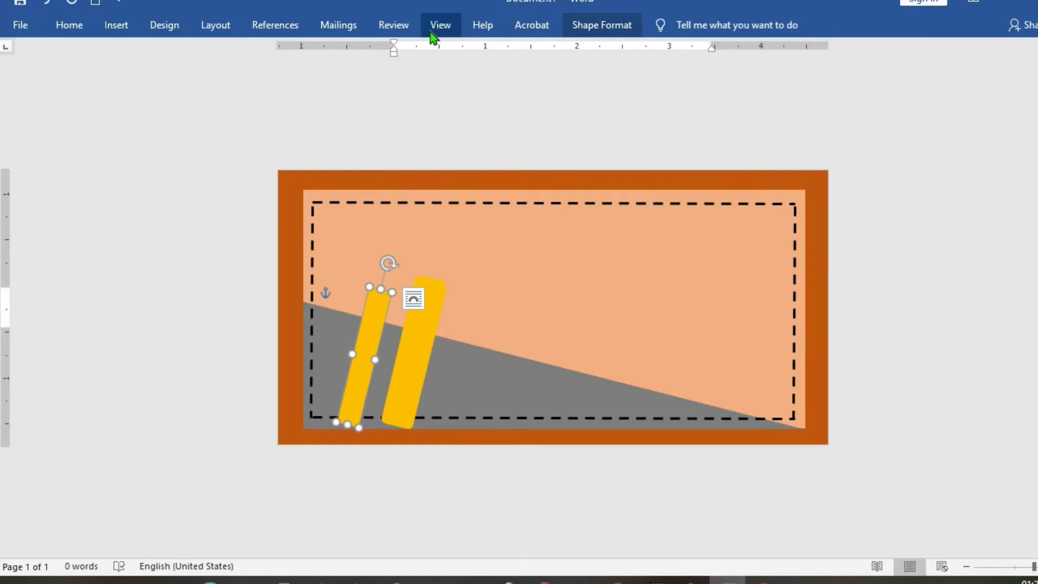
key("ctrl+v")
left_click_drag(412, 357, 475, 301)
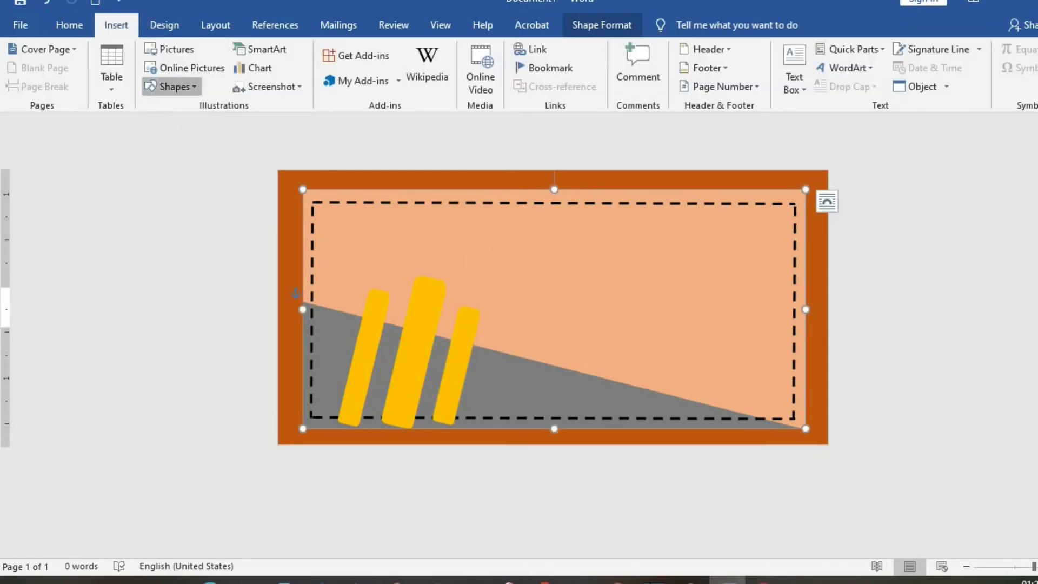
Draw a circle in the top-left corner filled White, Darker 15%, with no outline.
left_click(196, 87)
left_click(229, 126)
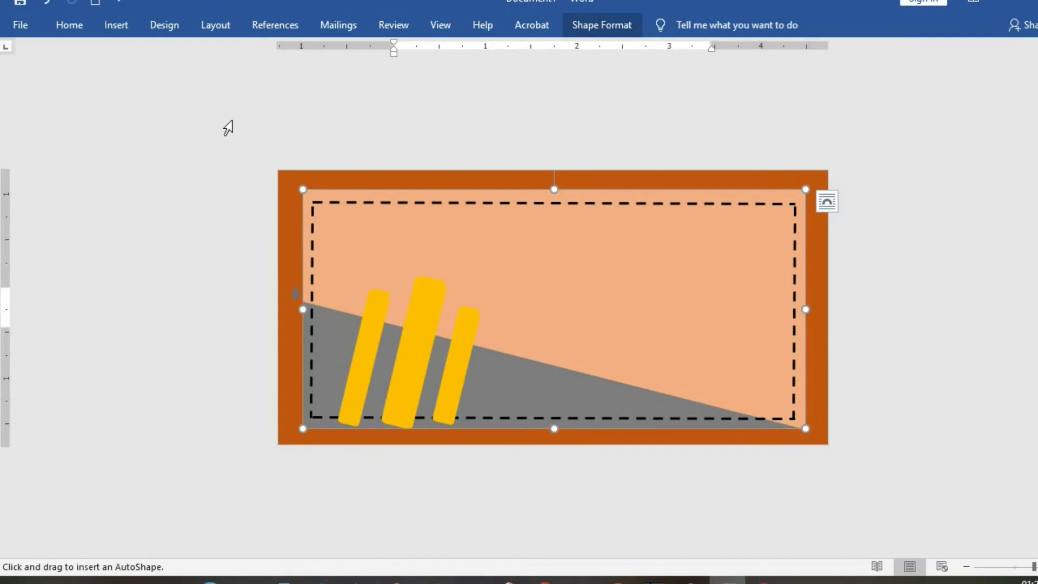
left_click_drag(318, 206, 370, 258)
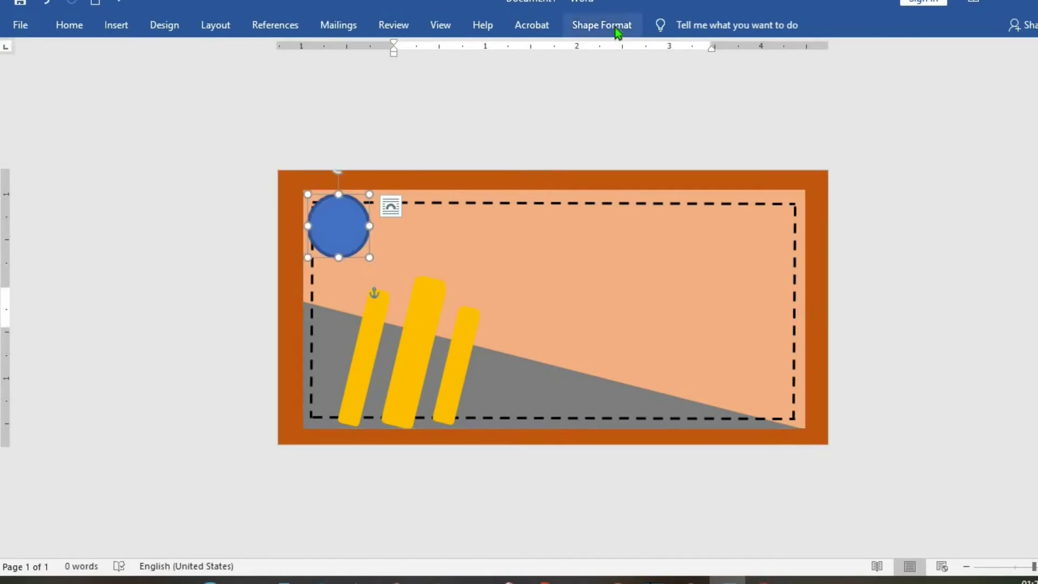
left_click(616, 27)
left_click(349, 49)
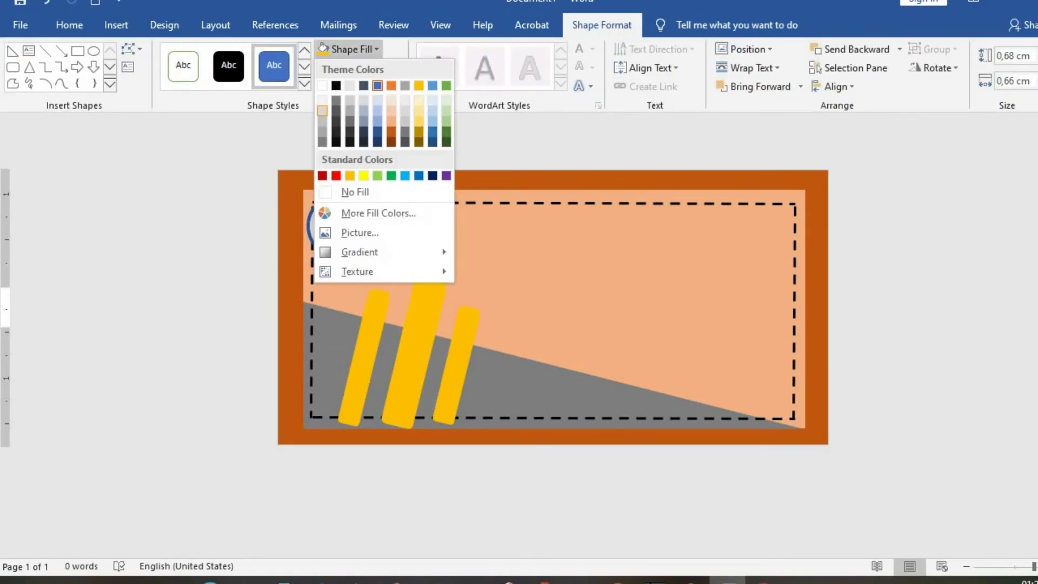
left_click(326, 109)
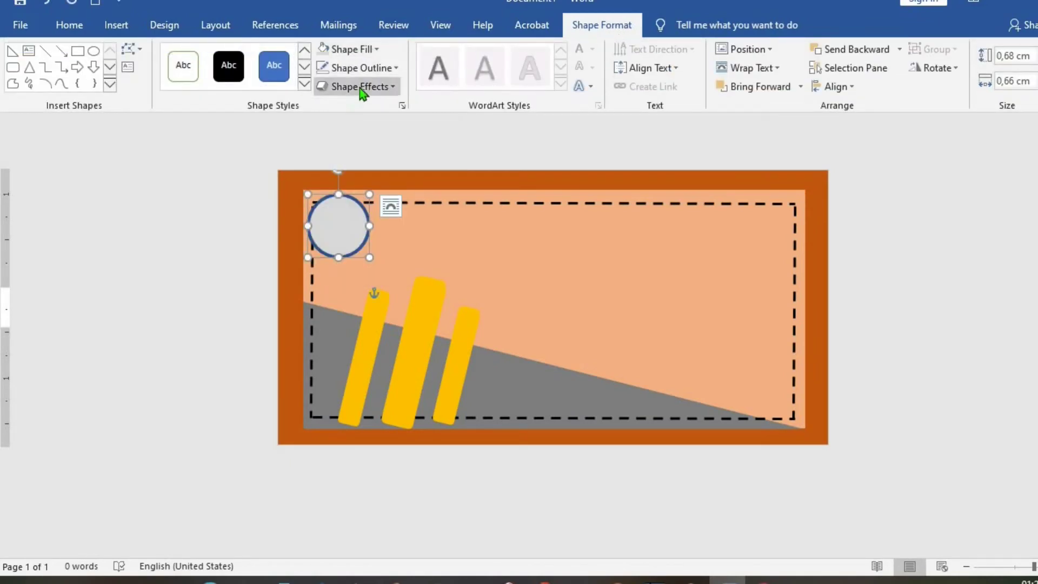
left_click(358, 67)
left_click(331, 210)
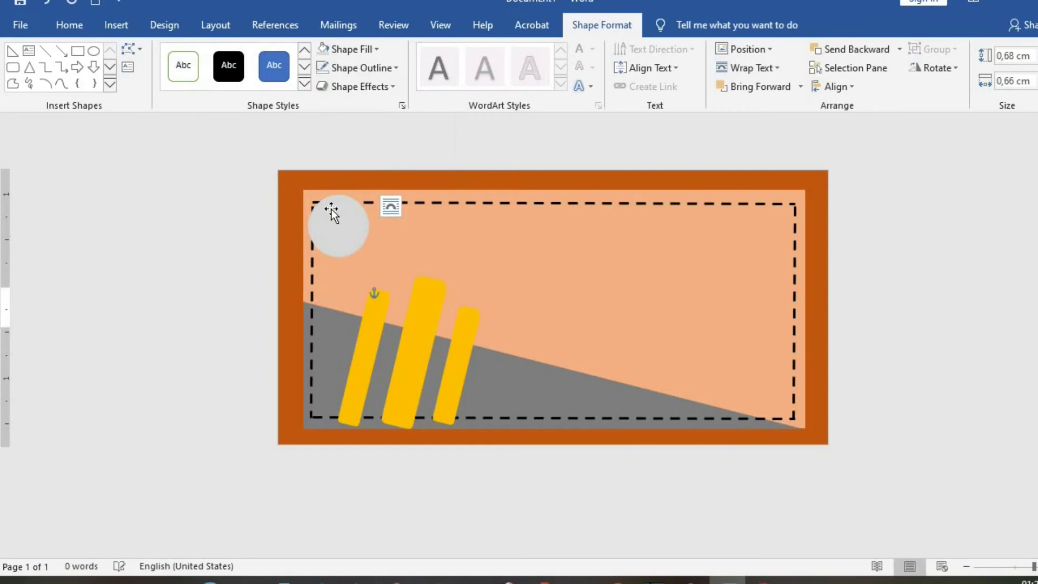
left_click(116, 25)
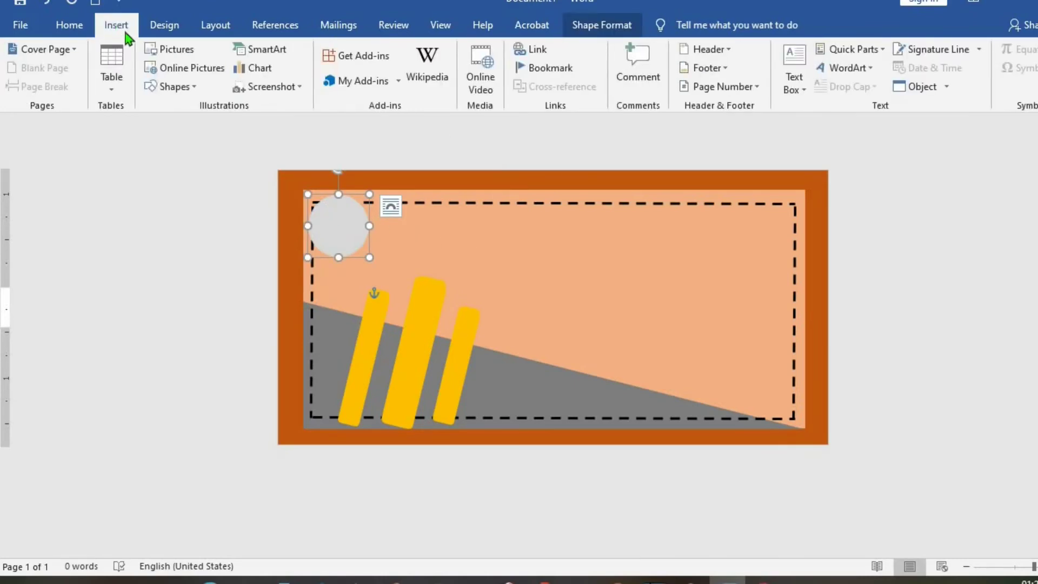
Insert the photo of the woman with shopping bags from the 'a new' folder.
left_click(168, 49)
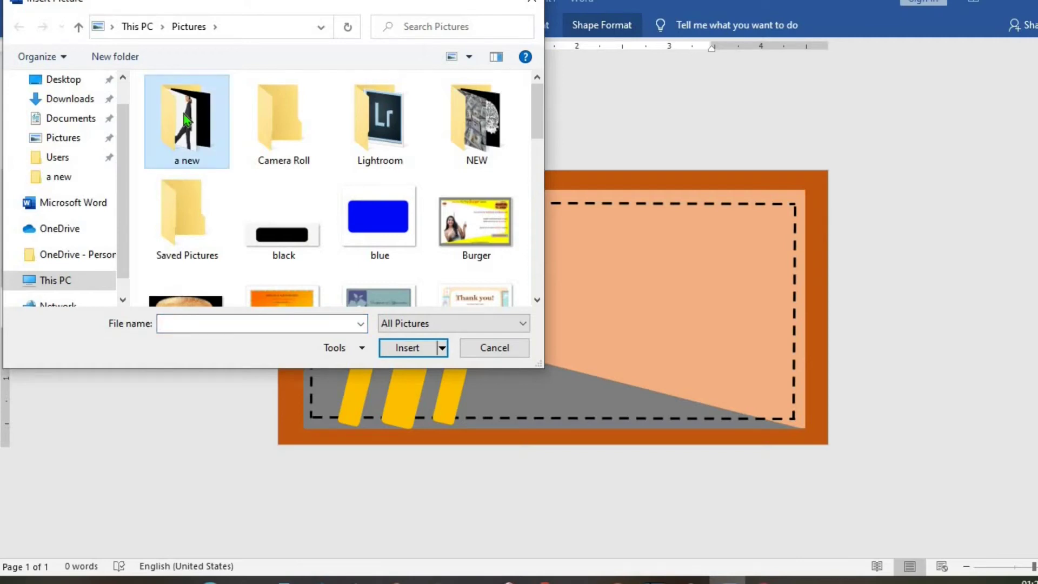
double_click(184, 114)
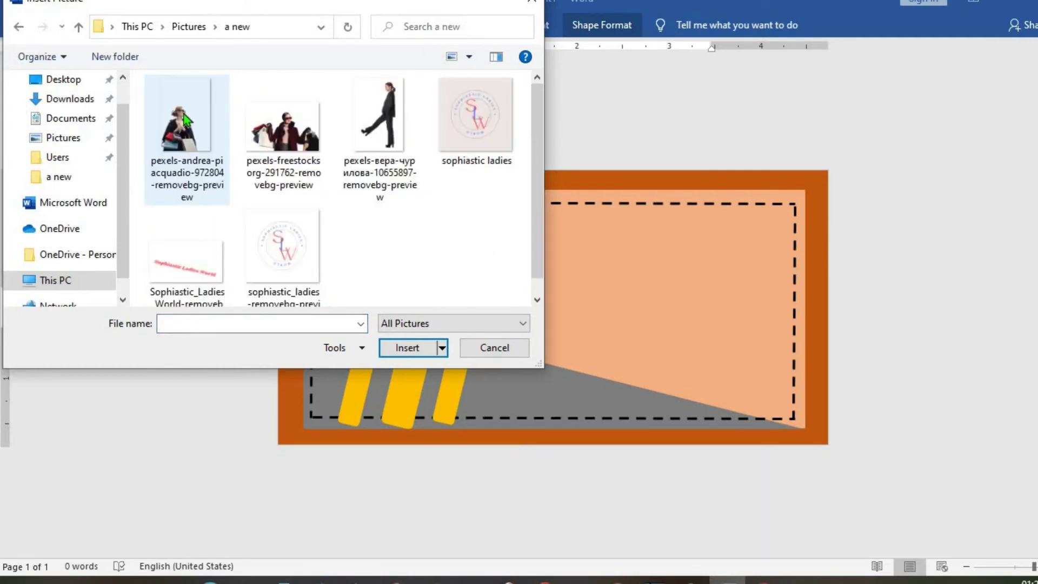
left_click(283, 129)
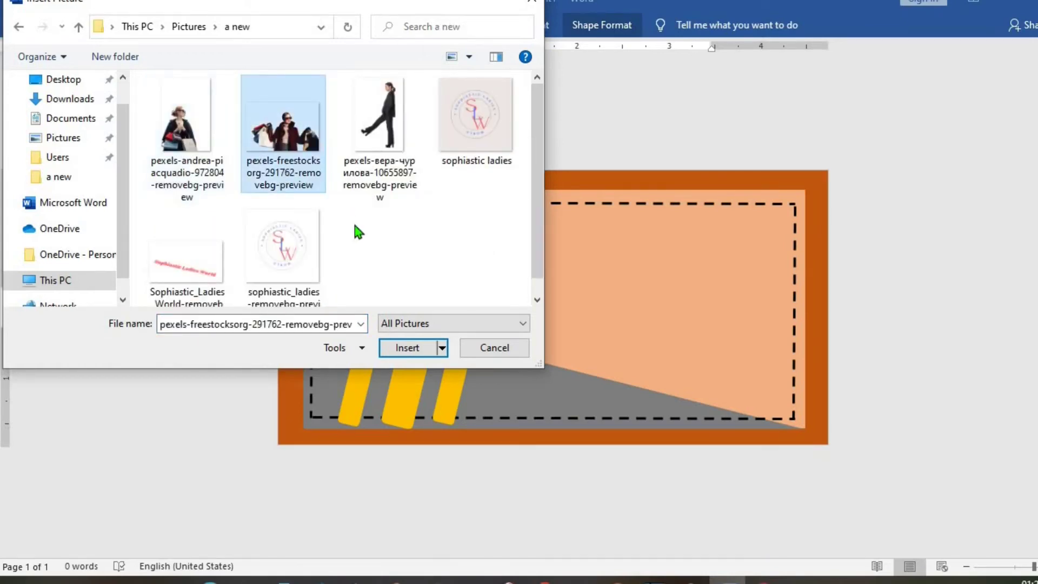
left_click(400, 349)
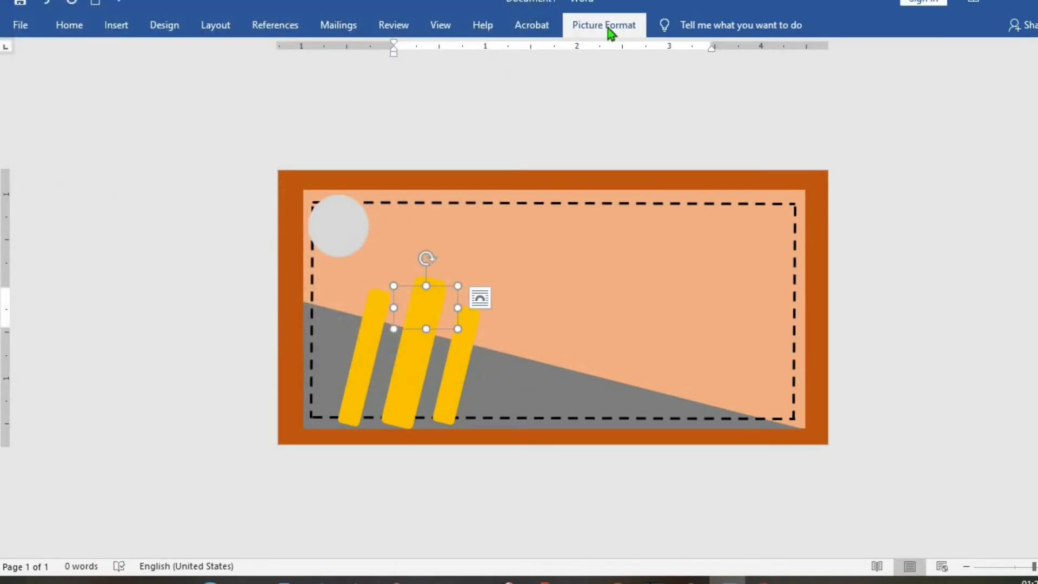
Float the photo in front of text, enlarge it and place it at the card's lower left.
left_click(609, 31)
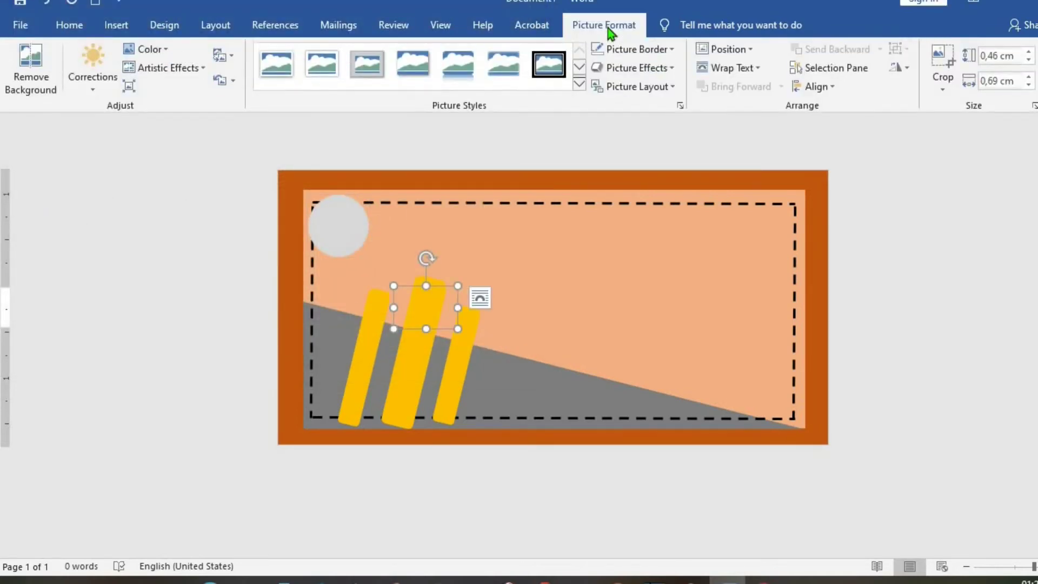
left_click(758, 67)
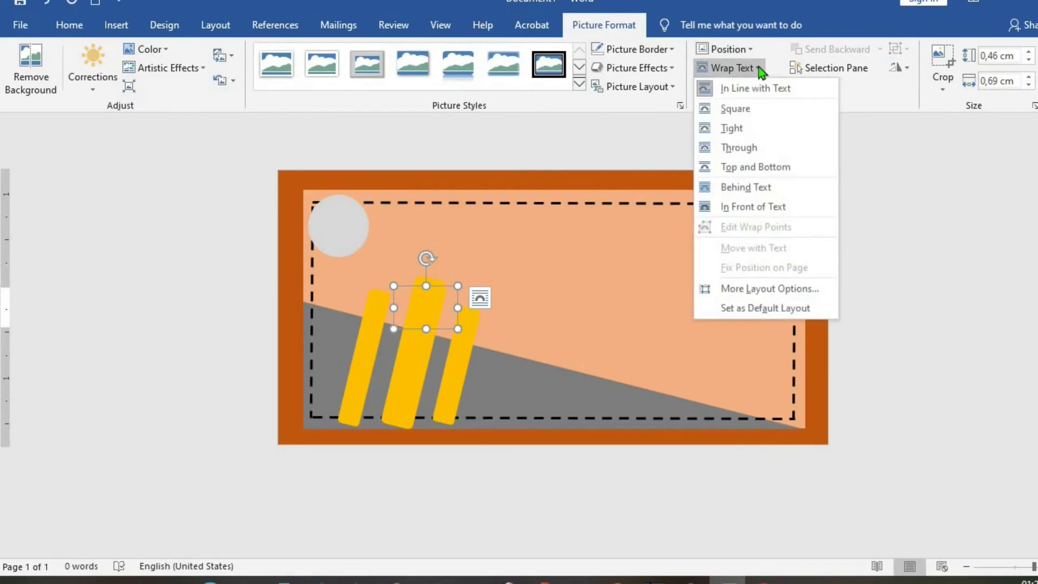
left_click(770, 208)
left_click(457, 328)
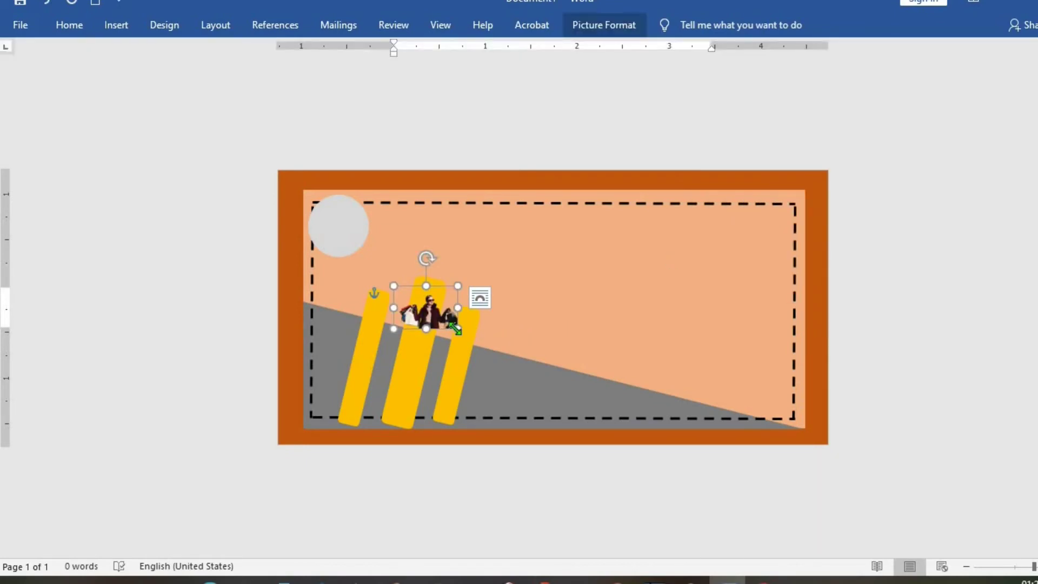
left_click_drag(459, 332, 583, 426)
left_click_drag(527, 376, 400, 378)
Insert the Sophiastic_Ladies_World-removebg-preview text image onto the card.
left_click(120, 27)
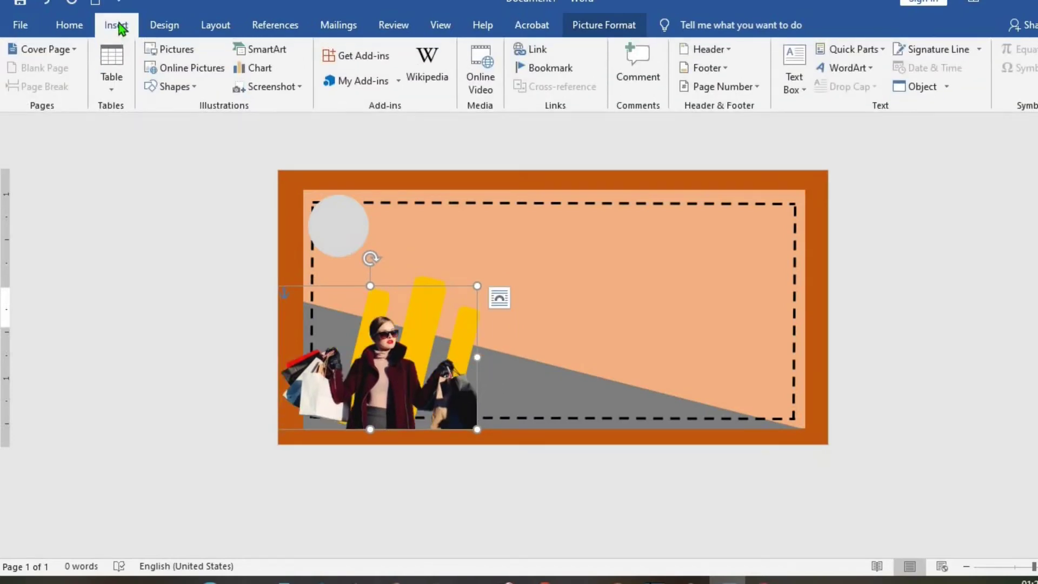
left_click(178, 48)
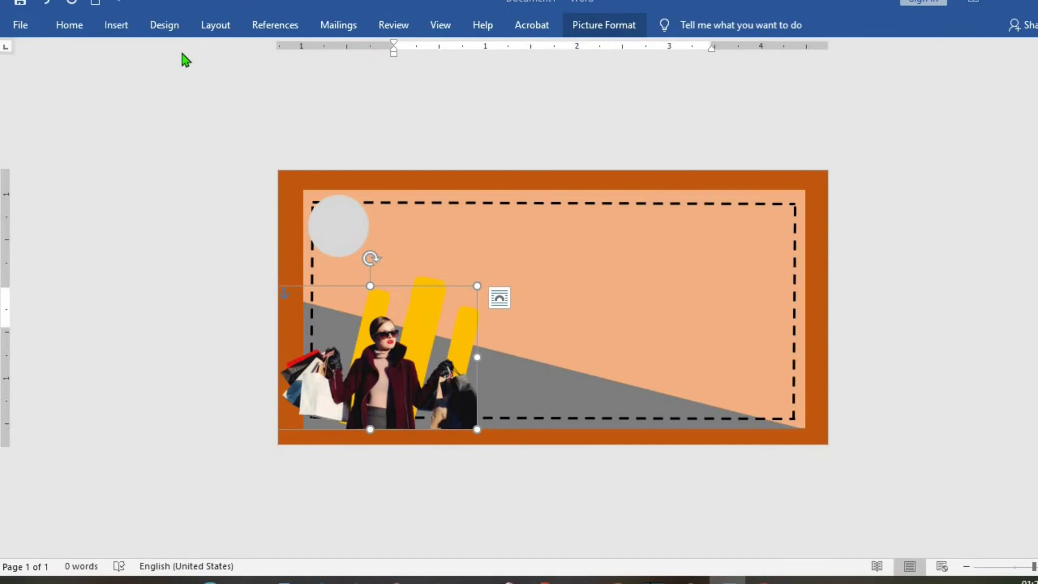
left_click(209, 261)
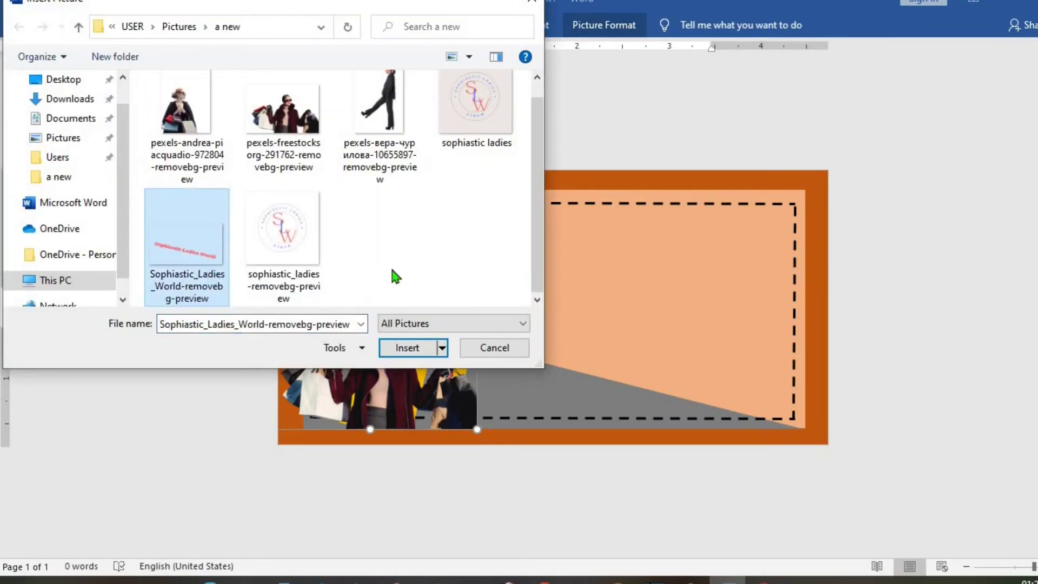
left_click(413, 349)
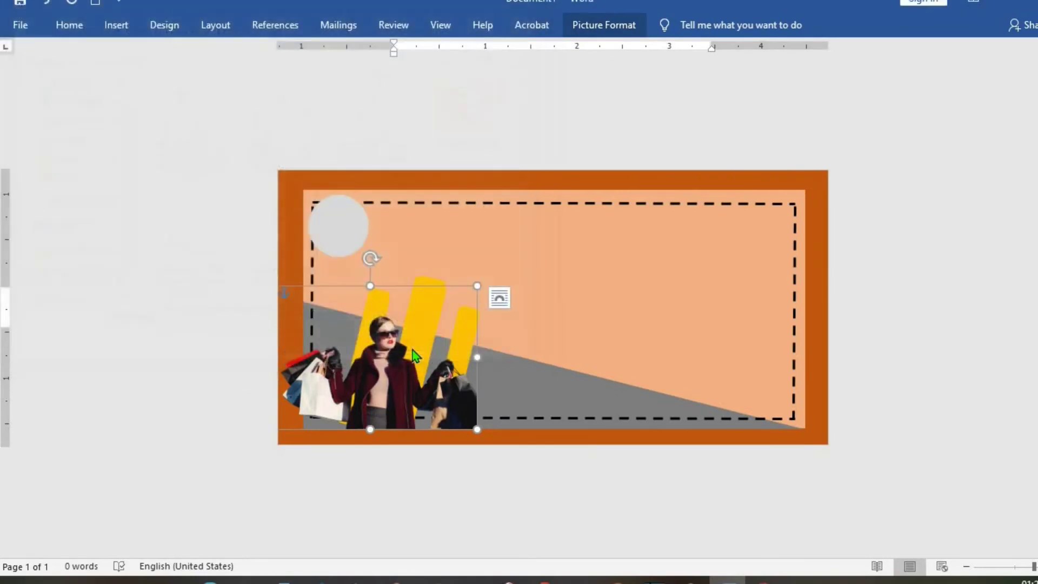
Float the text image in front and lay it enlarged and tilted along the lower-right grey slope.
left_click(622, 26)
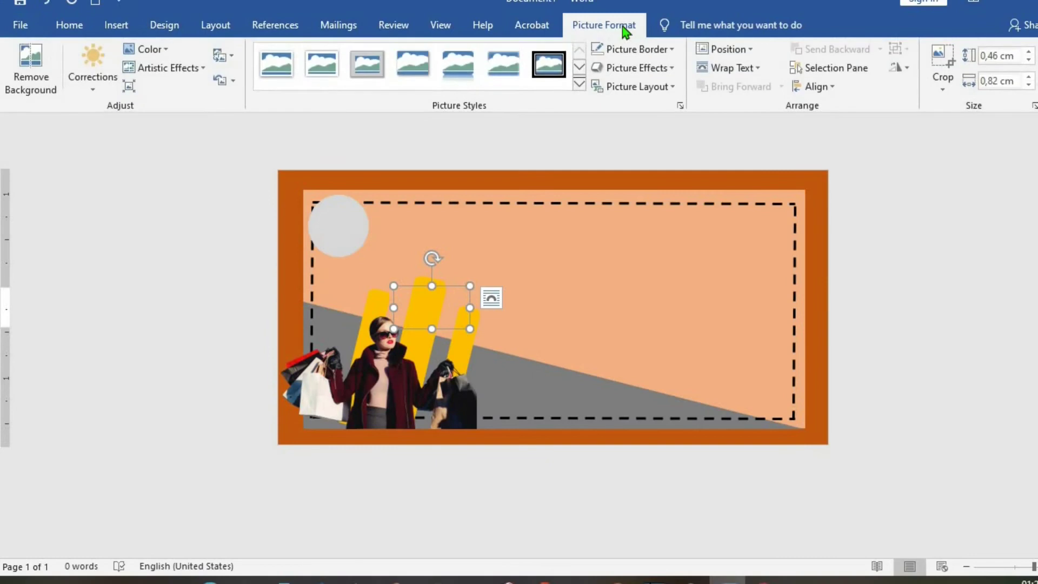
left_click(759, 69)
left_click(782, 206)
left_click_drag(432, 295, 811, 422)
left_click_drag(646, 262, 652, 265)
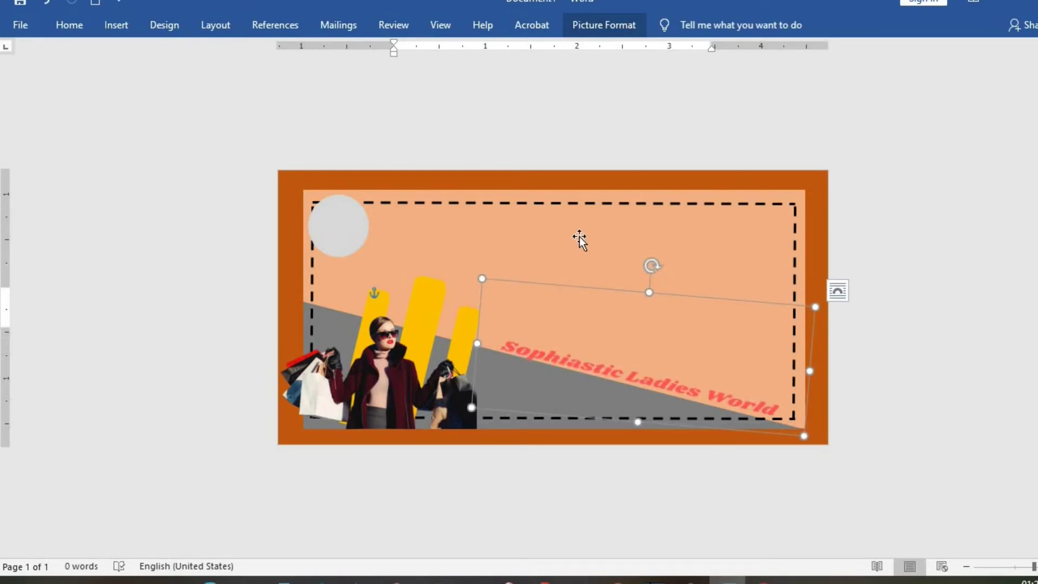
Insert the pexels photo of the woman walking in a dark suit.
left_click(116, 25)
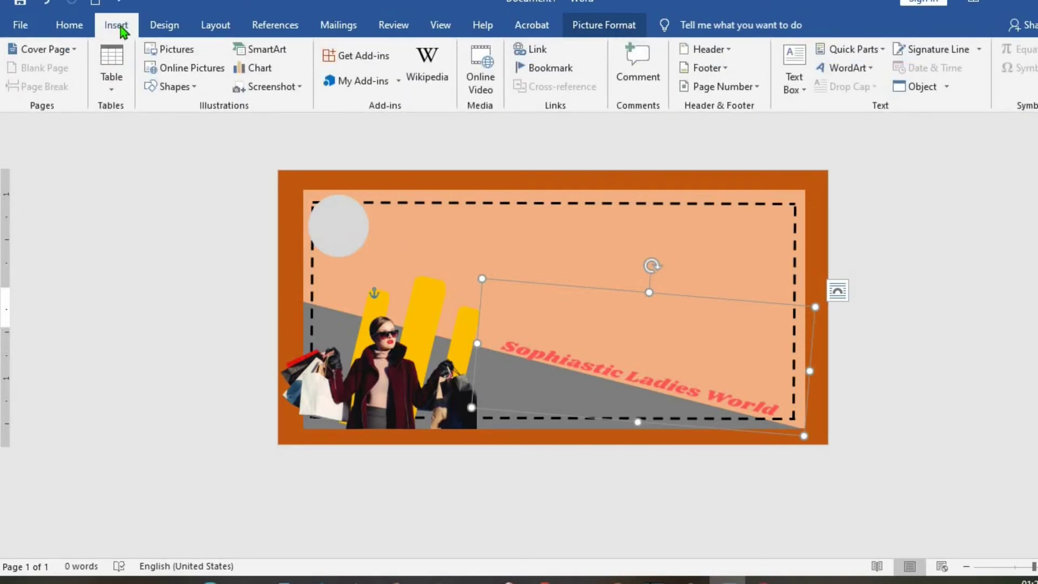
left_click(172, 50)
left_click(395, 139)
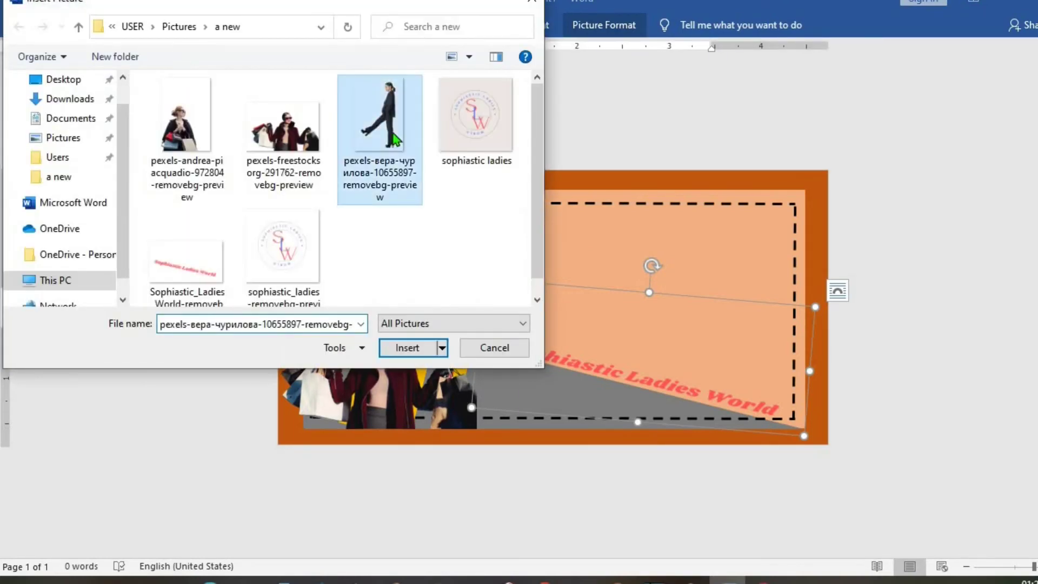
left_click(413, 345)
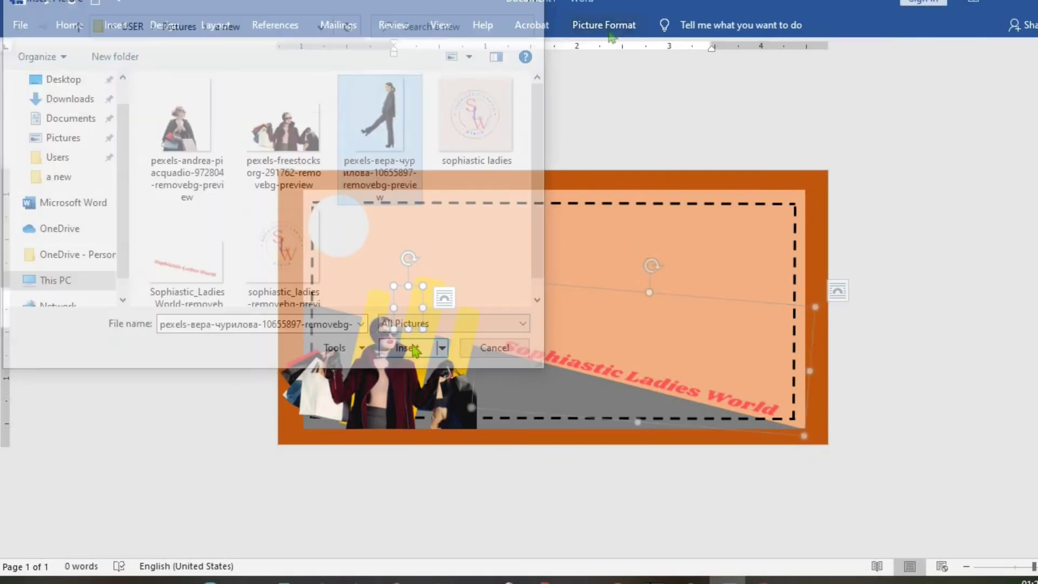
Float the walking woman in front of text, move her to the upper right and enlarge her.
left_click(755, 71)
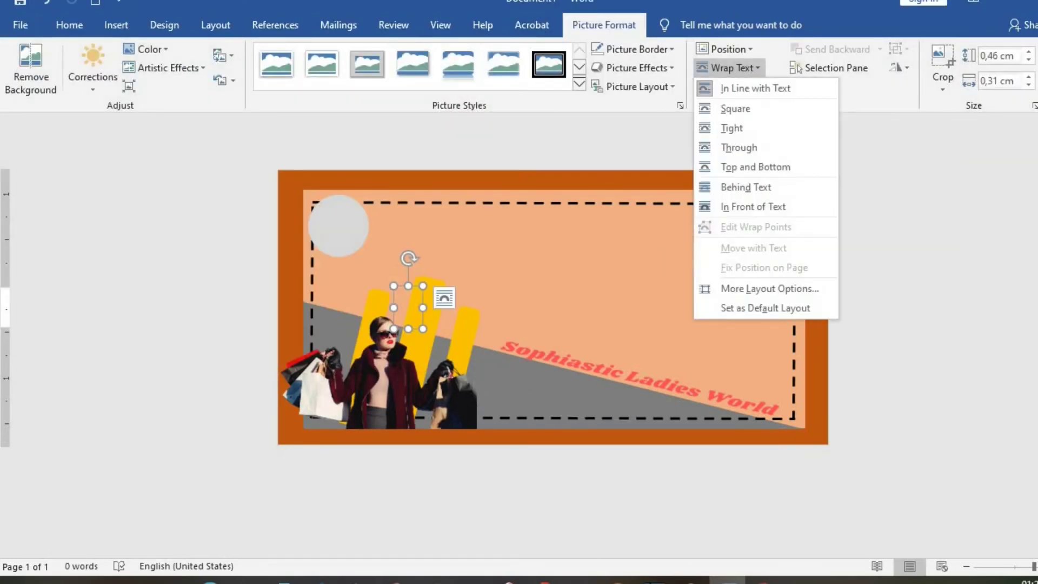
left_click(774, 187)
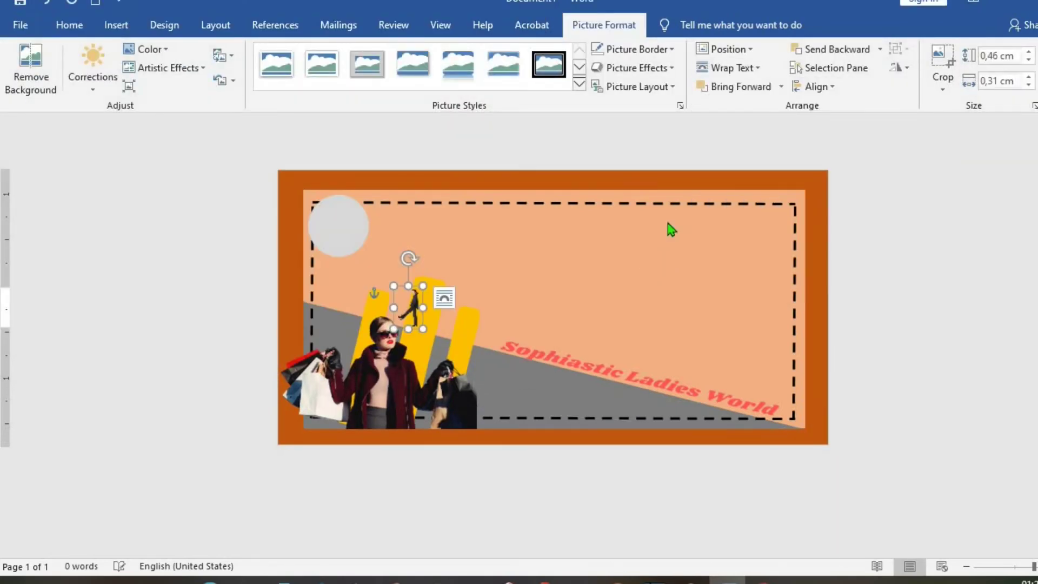
left_click_drag(398, 308, 593, 257)
left_click_drag(606, 295, 648, 209)
Insert the sophiastic_ladies-removebg-preview SW logo picture.
left_click(648, 208)
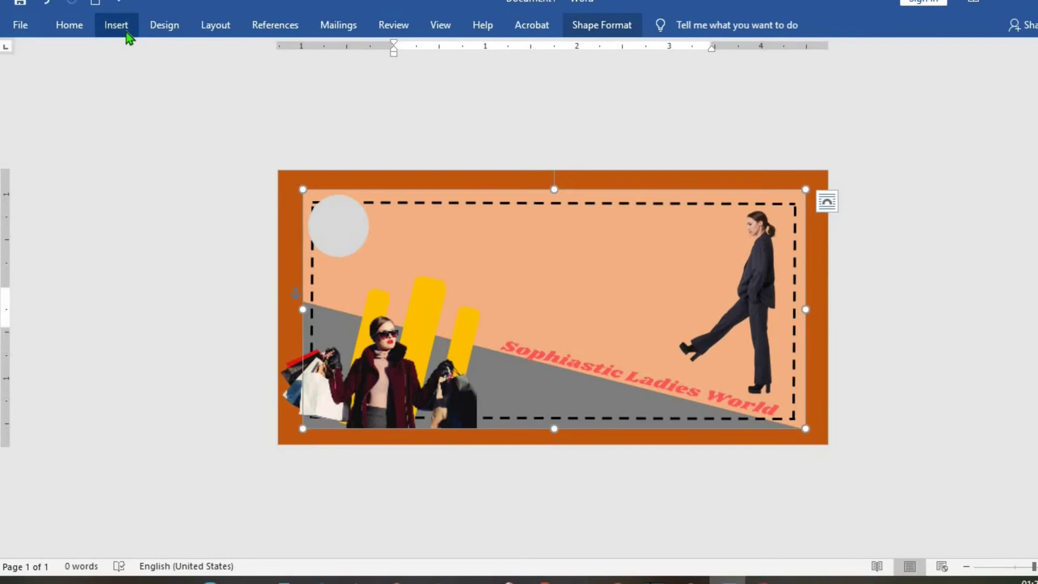
left_click(125, 26)
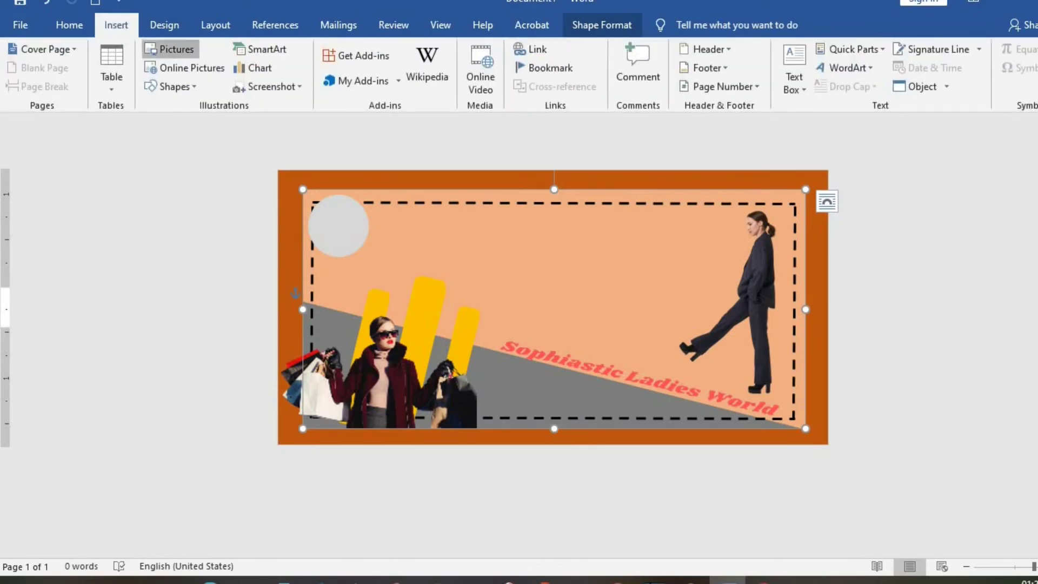
left_click(178, 49)
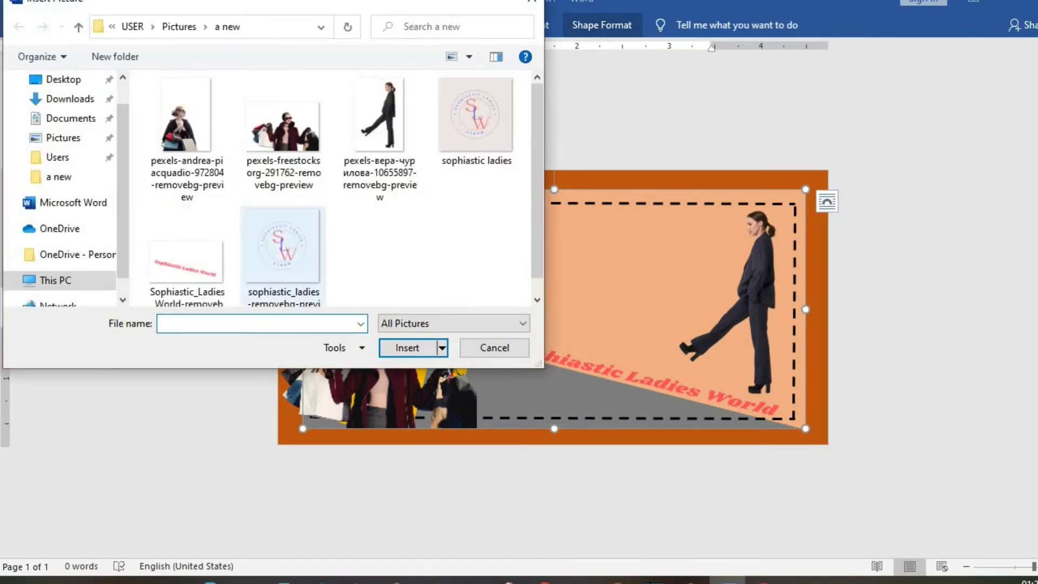
left_click(280, 246)
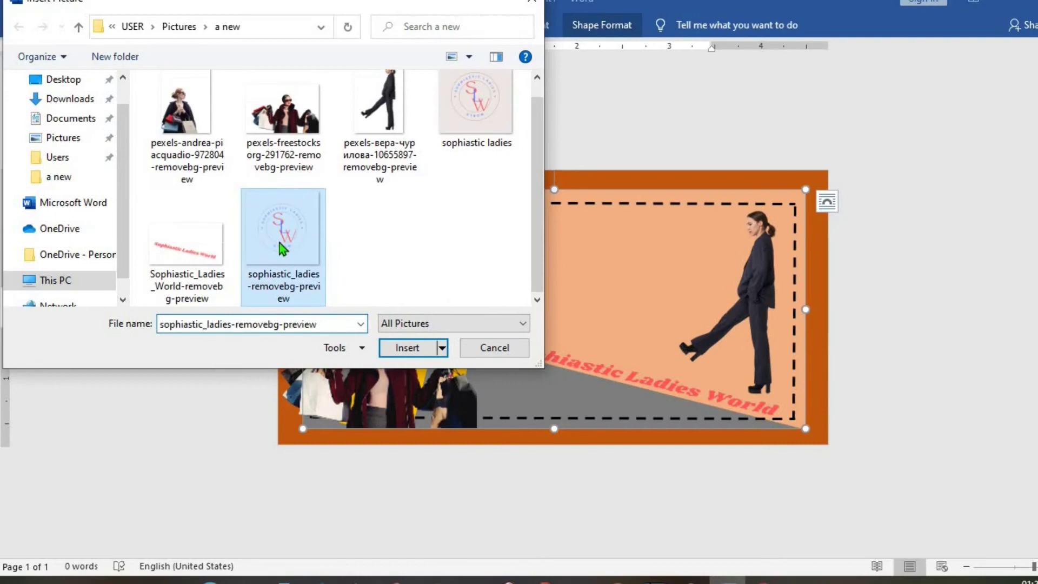
left_click(419, 350)
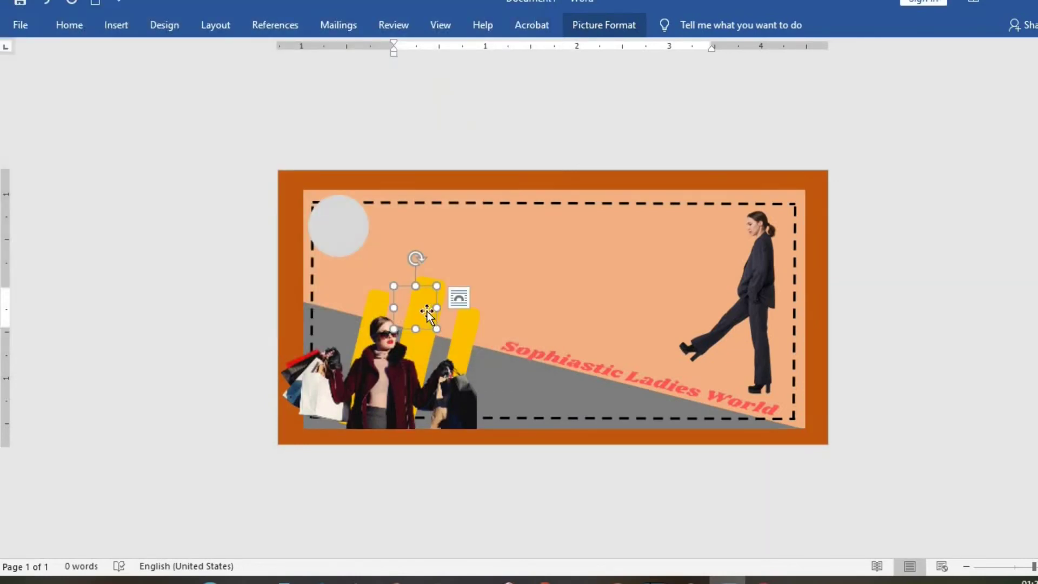
Float the SW logo in front of text and move it onto the top-left grey circle.
left_click(604, 25)
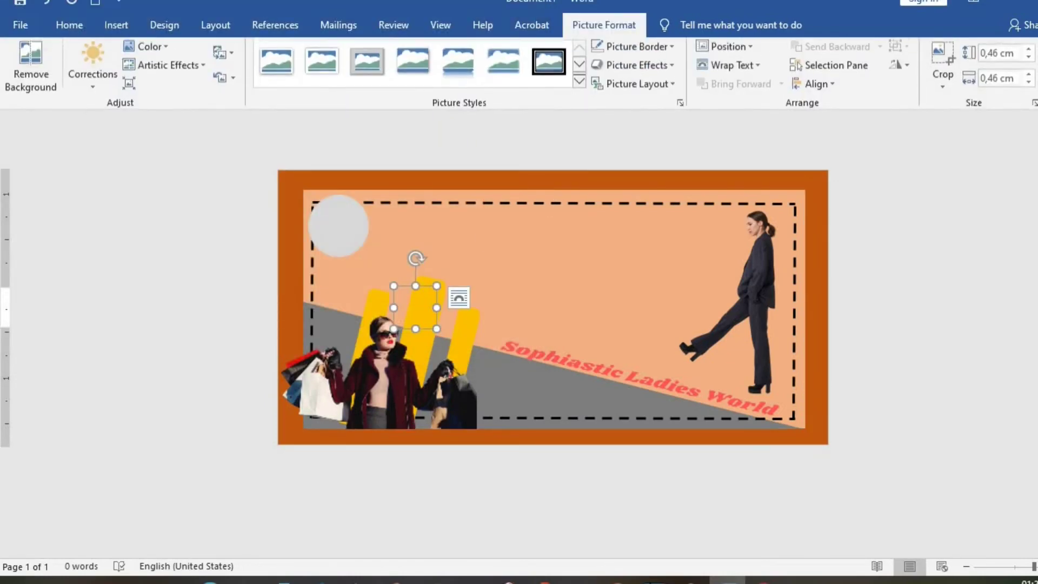
left_click(751, 68)
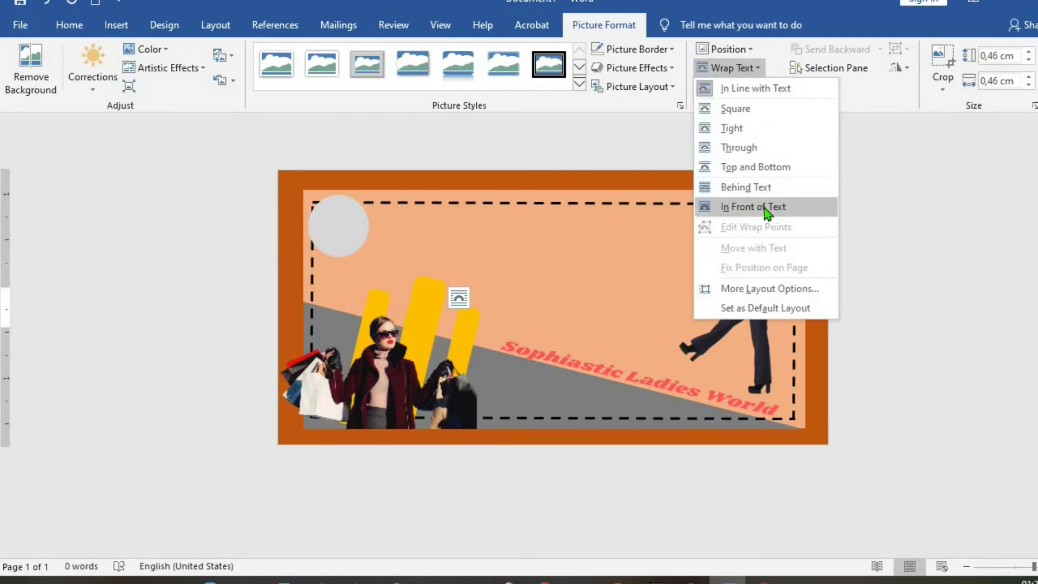
left_click(746, 207)
left_click(419, 300)
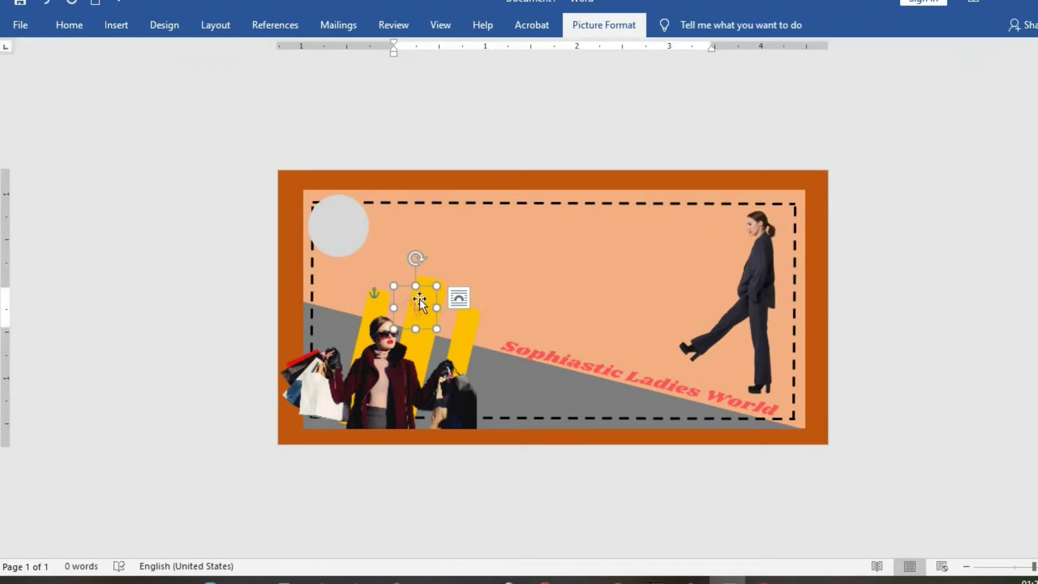
left_click_drag(401, 280, 330, 201)
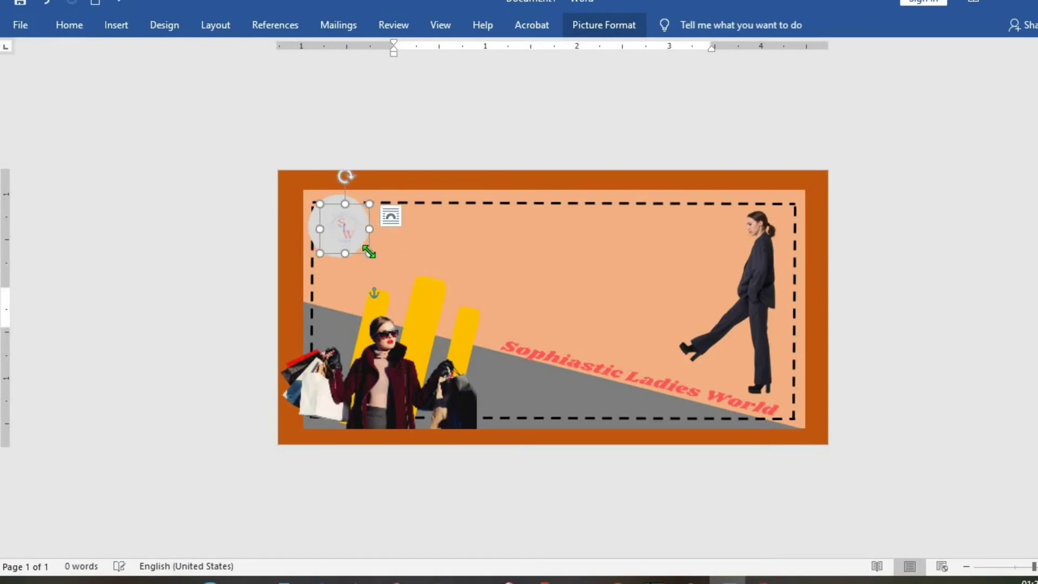
left_click(312, 237)
Insert the sophiastic_ladies-removebg-preview SW logo picture afresh.
left_click(601, 24)
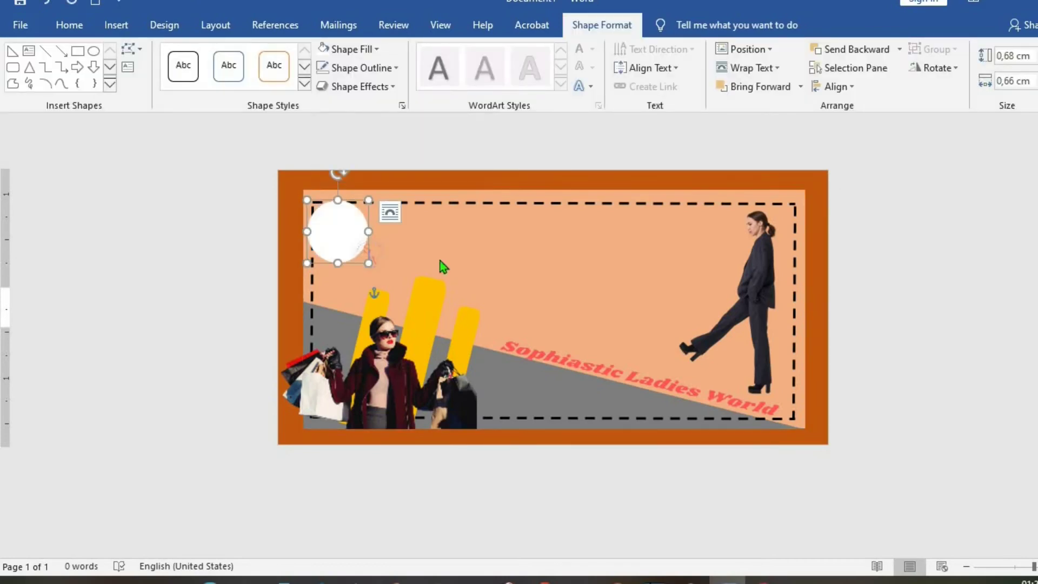
left_click(116, 25)
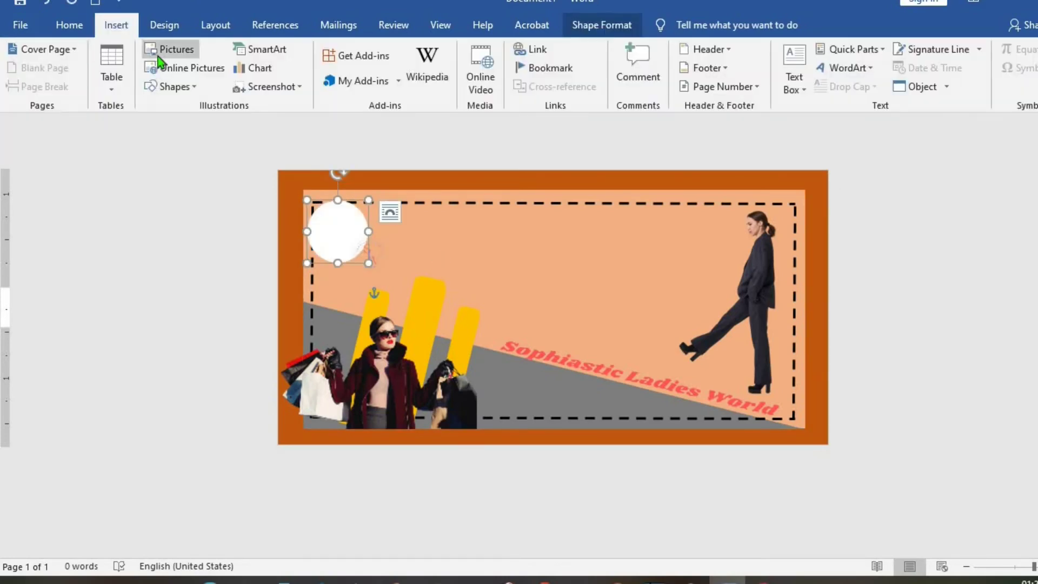
left_click(177, 53)
left_click(283, 254)
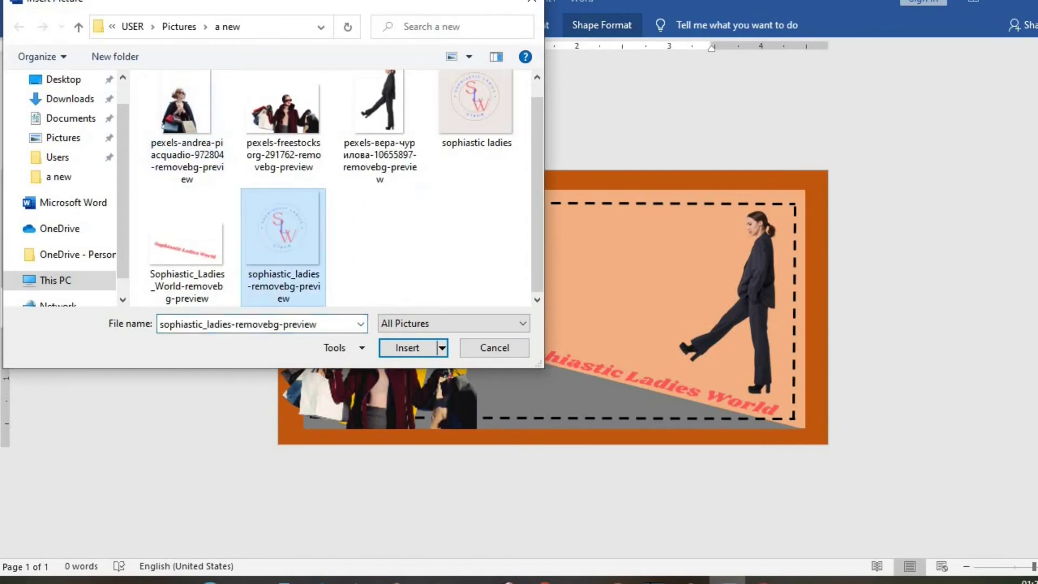
left_click(406, 348)
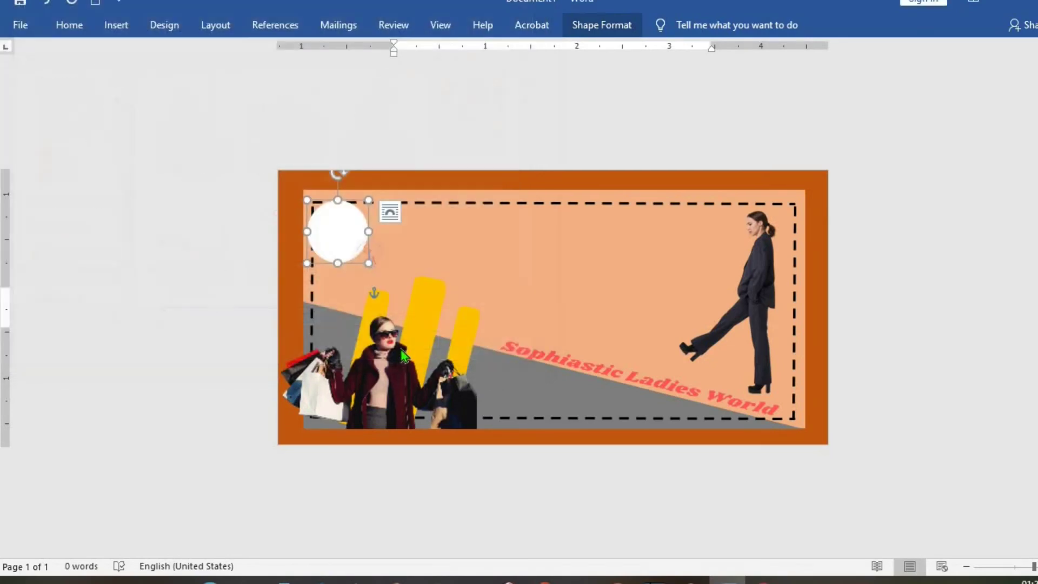
Float the logo in front of text, centred and enlarged on the white top-left circle.
left_click(604, 26)
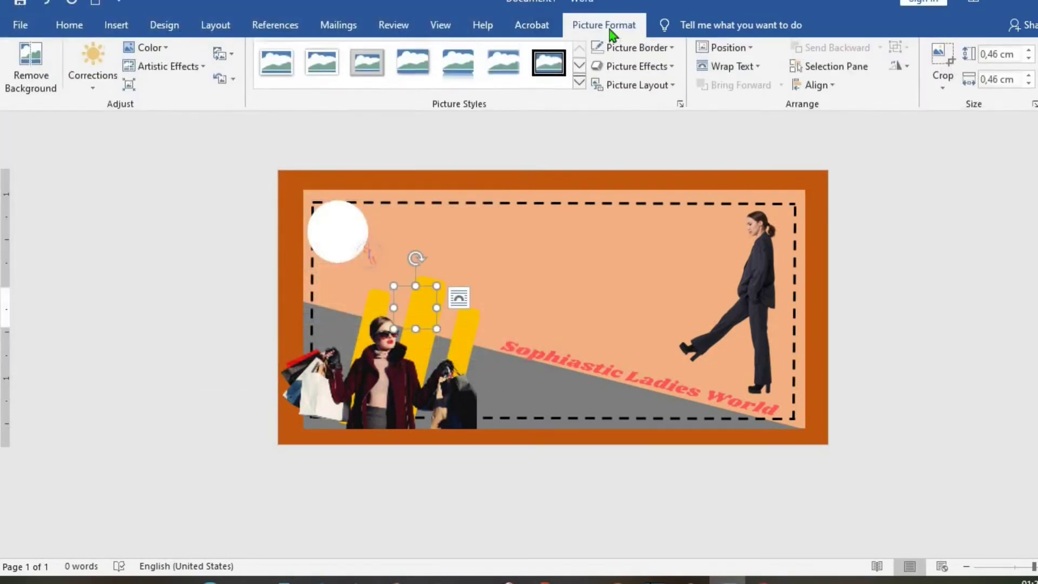
left_click(758, 68)
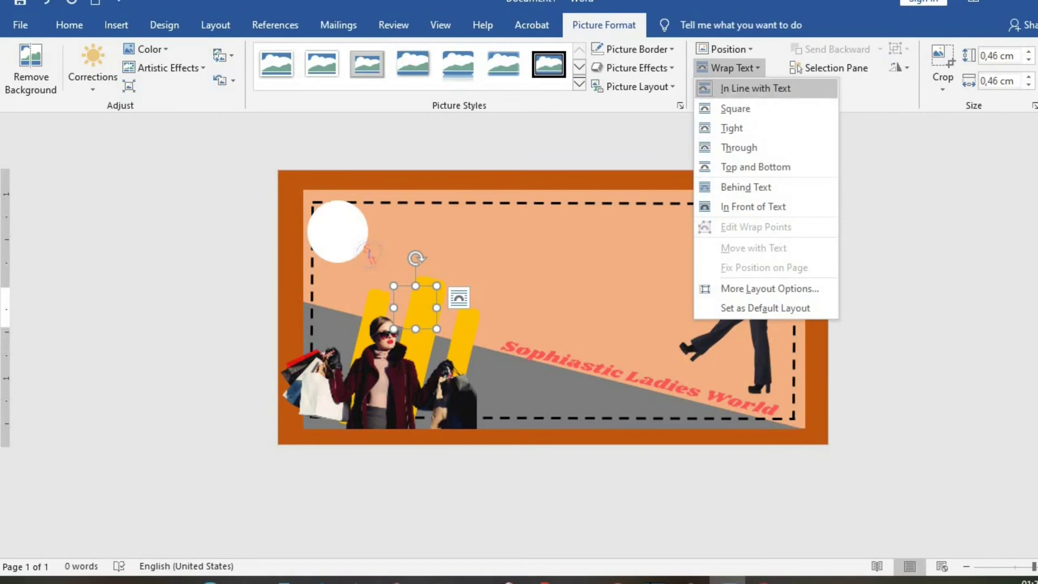
left_click(758, 204)
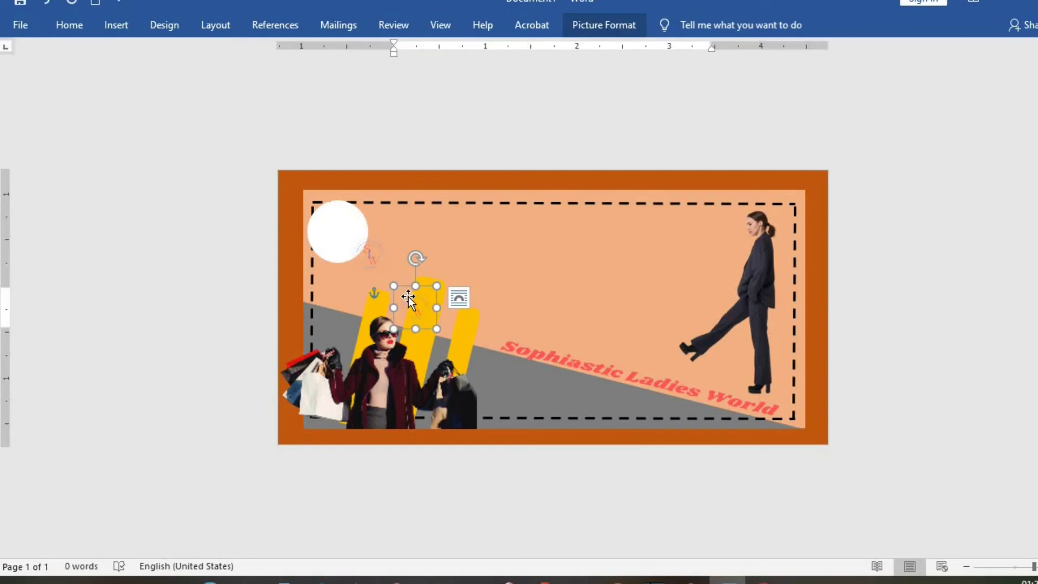
left_click_drag(408, 297, 323, 210)
left_click_drag(357, 253, 380, 271)
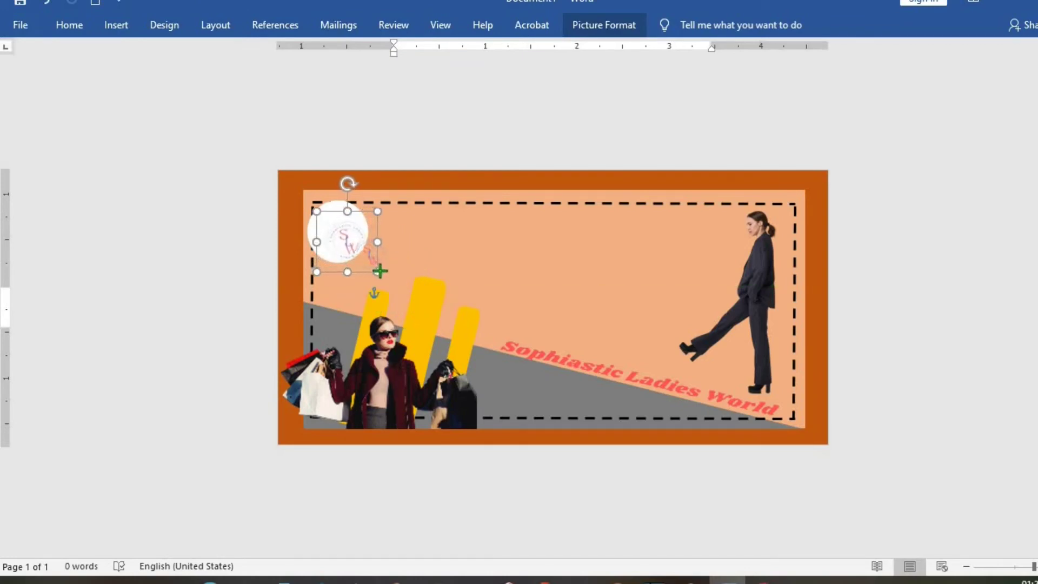
left_click(461, 262)
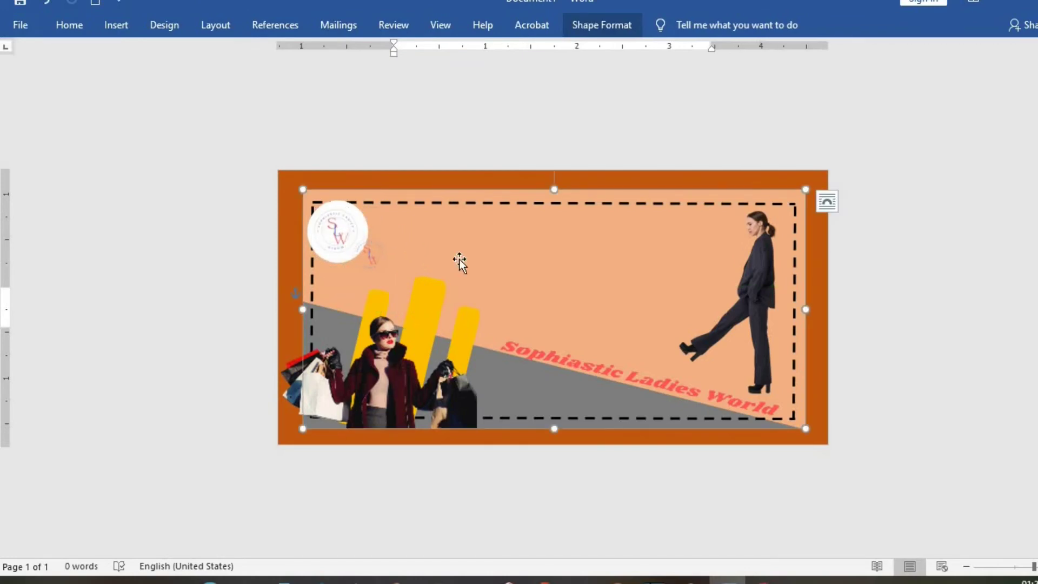
Insert a plain first-style WordArt box reading 'Live for Fashion'.
left_click(122, 27)
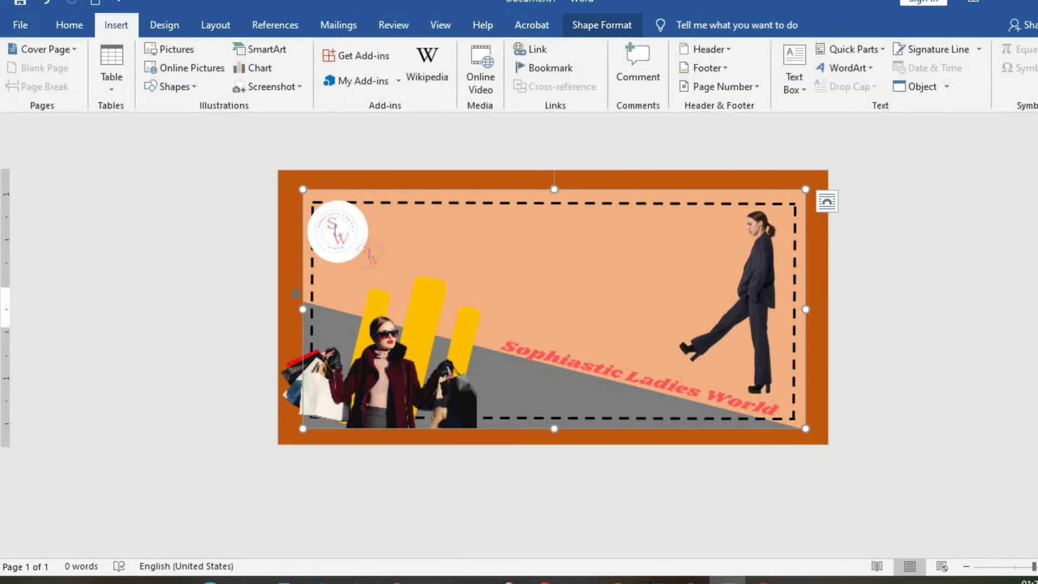
left_click(870, 70)
left_click(846, 105)
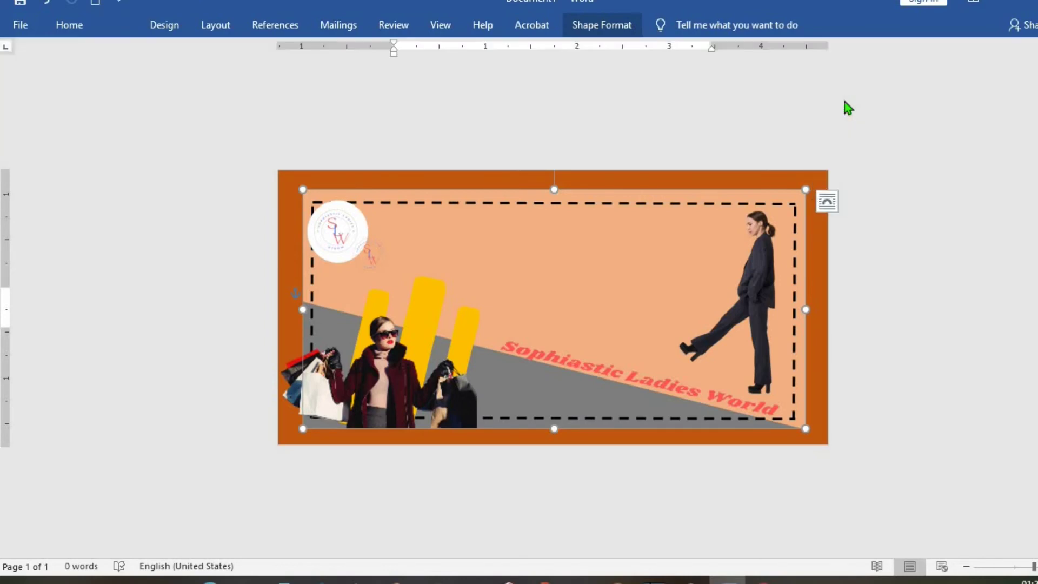
left_click(69, 25)
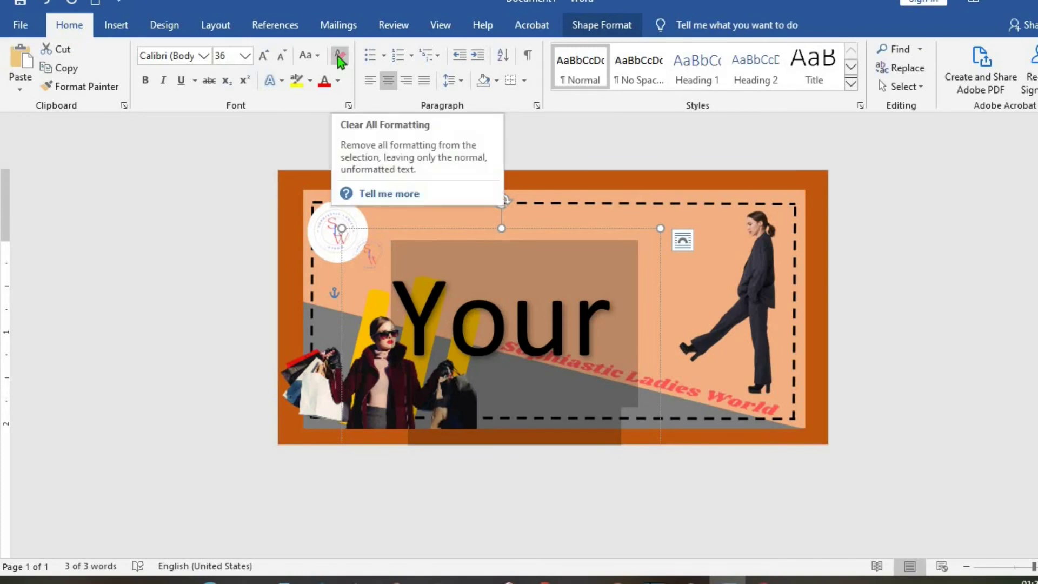
left_click(339, 61)
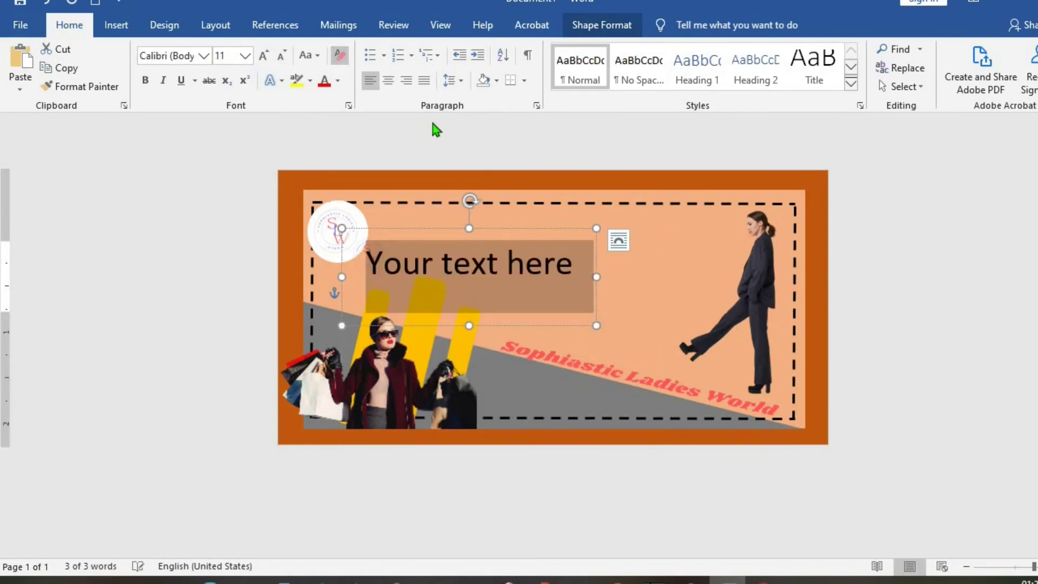
left_click(454, 264)
triple_click(456, 260)
key("Delete")
type("Live for Fas")
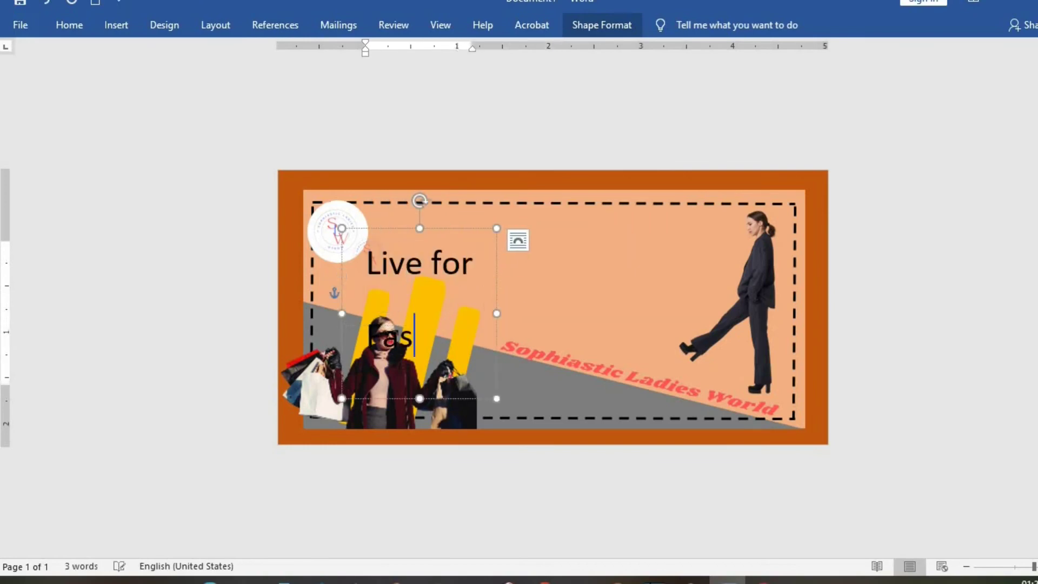
type("hion")
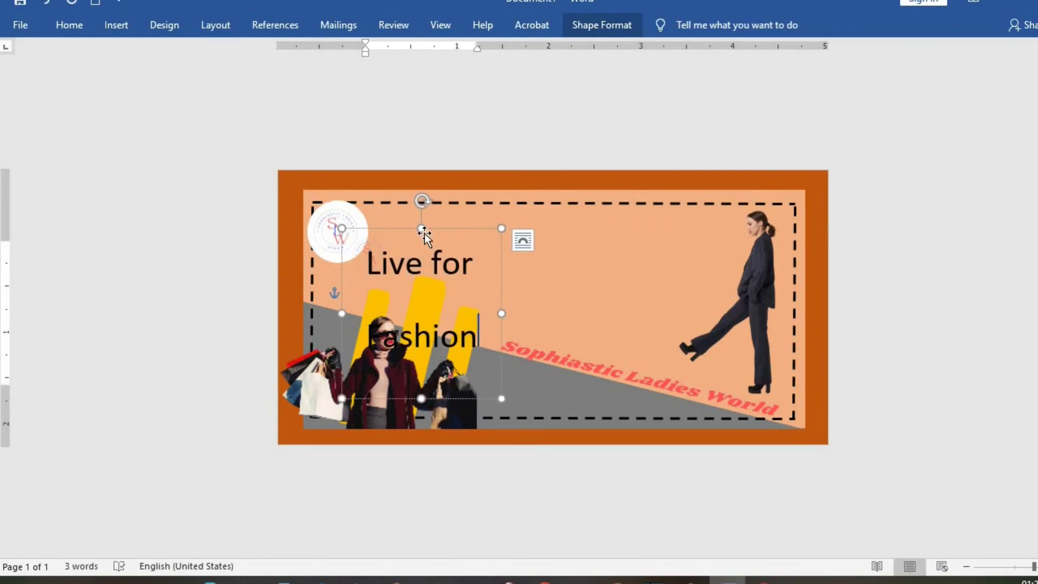
Float the 'Live for Fashion' box in front of the picture and nudge it up.
left_click_drag(424, 232, 440, 226)
left_click(603, 32)
left_click(767, 67)
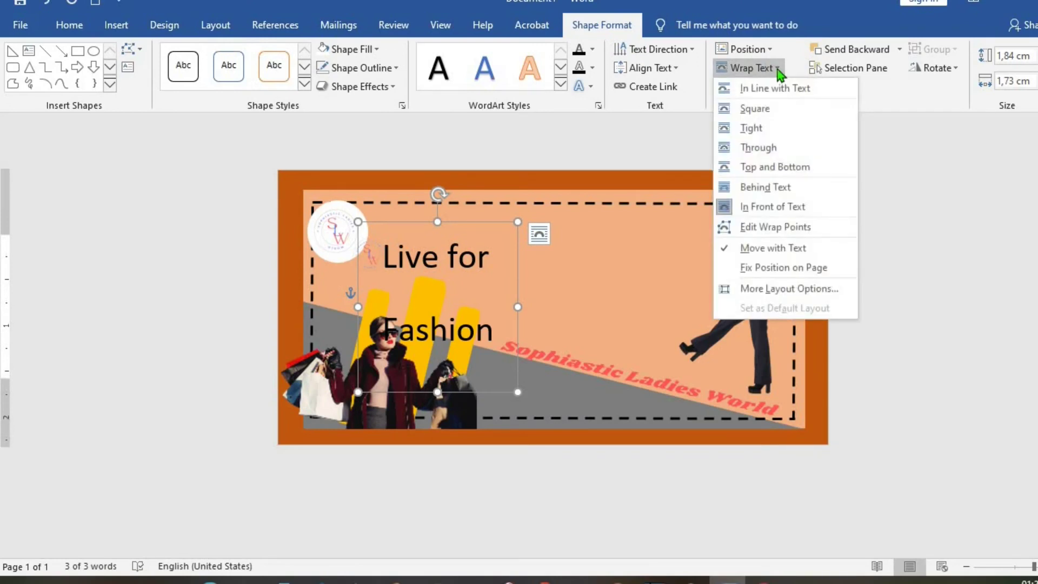
left_click(793, 208)
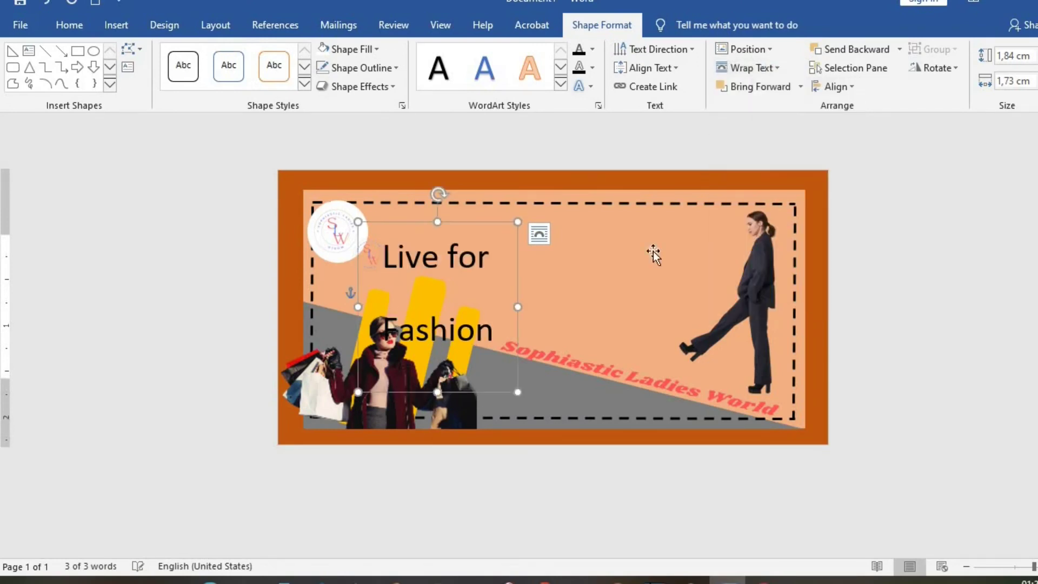
left_click_drag(424, 224, 424, 211)
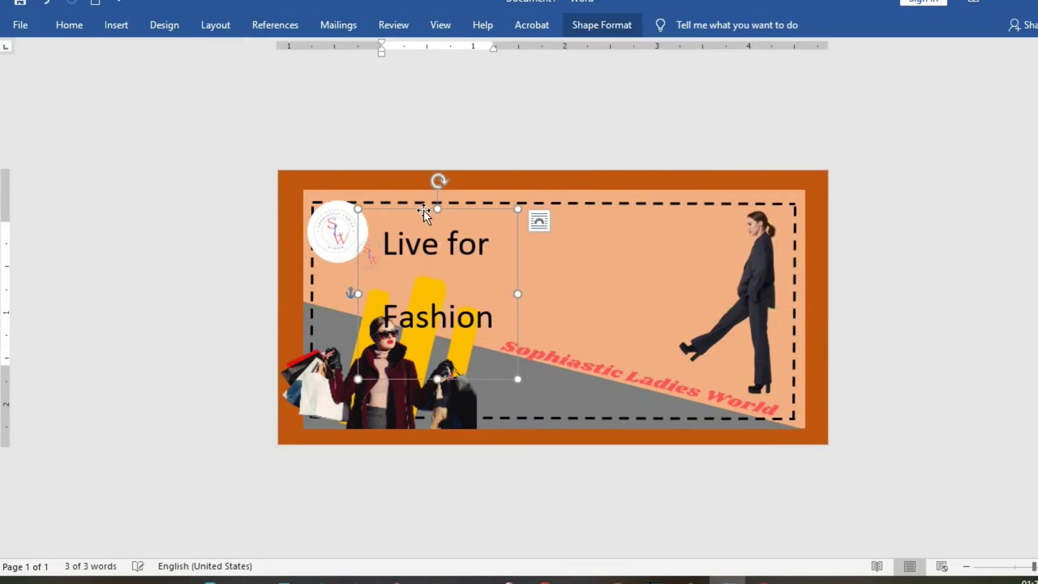
Centre both heading lines and remove the extra space between them.
triple_click(392, 243)
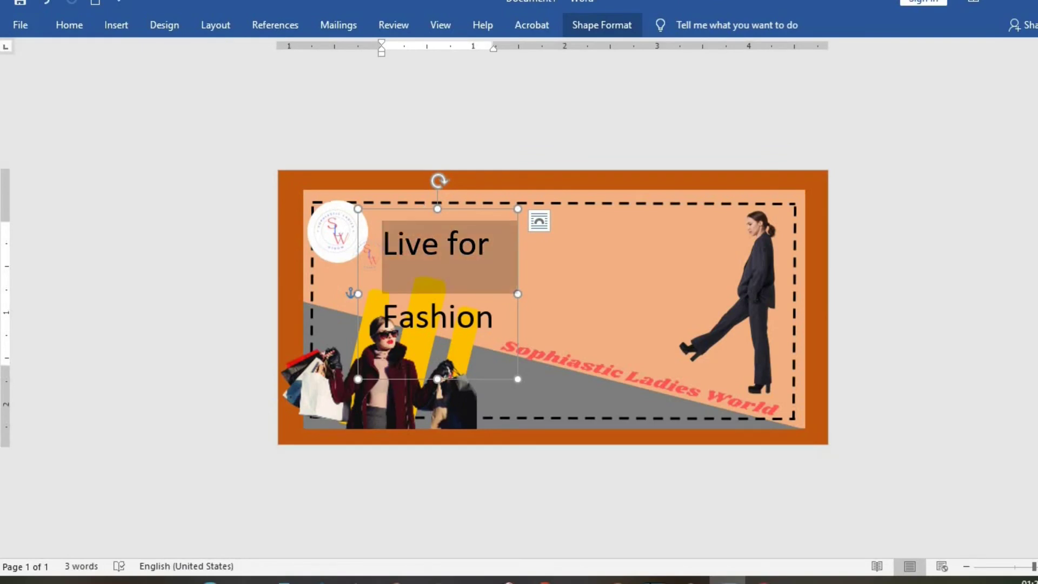
key("ctrl+a")
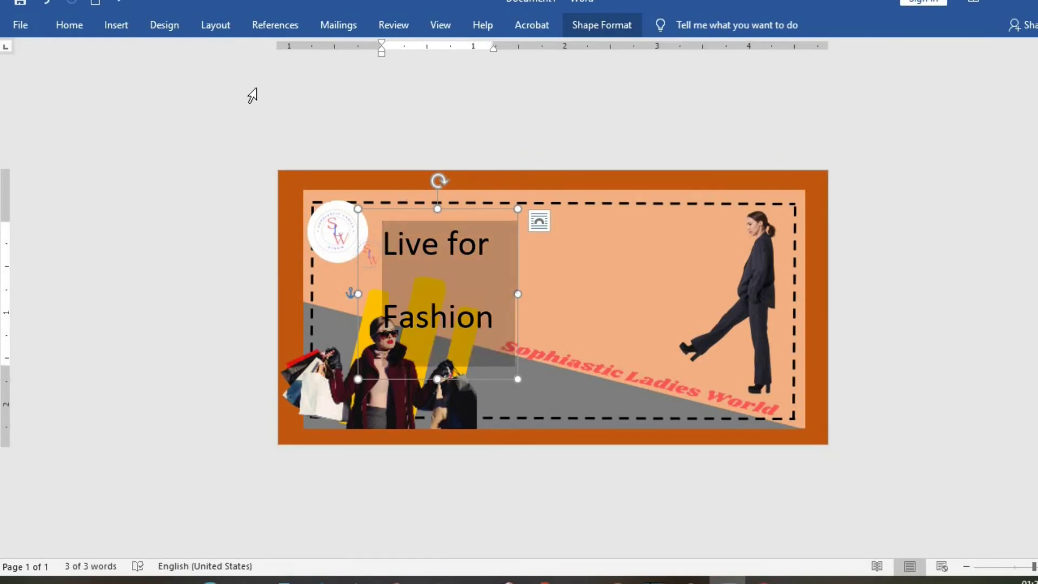
left_click(76, 32)
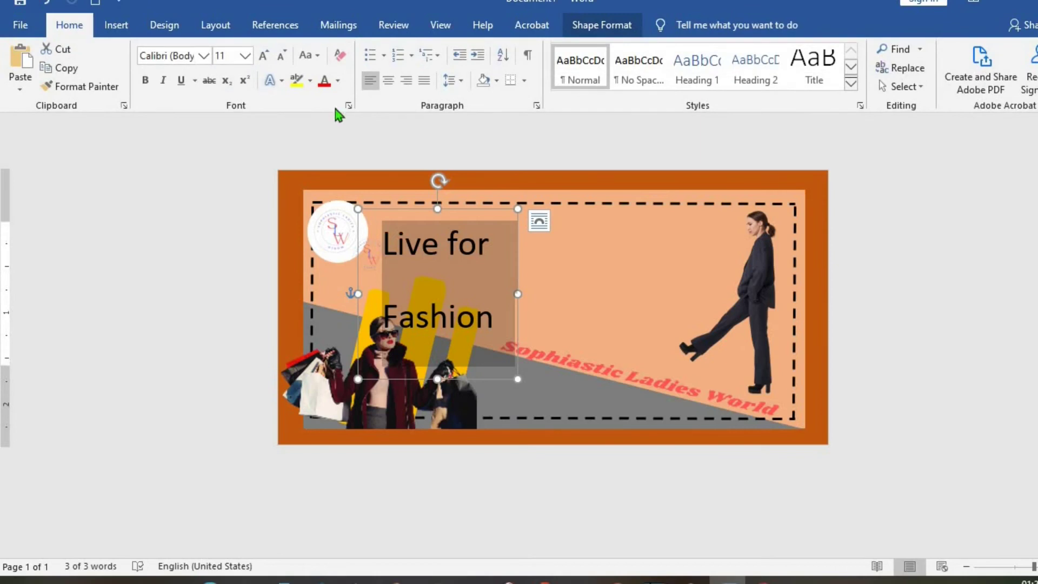
left_click(389, 80)
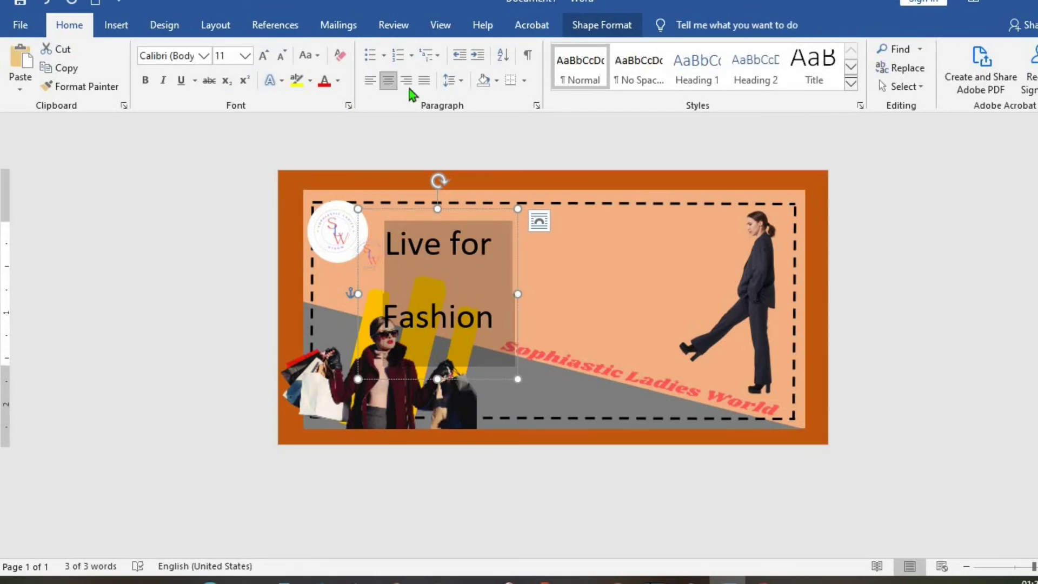
left_click(449, 80)
left_click(498, 257)
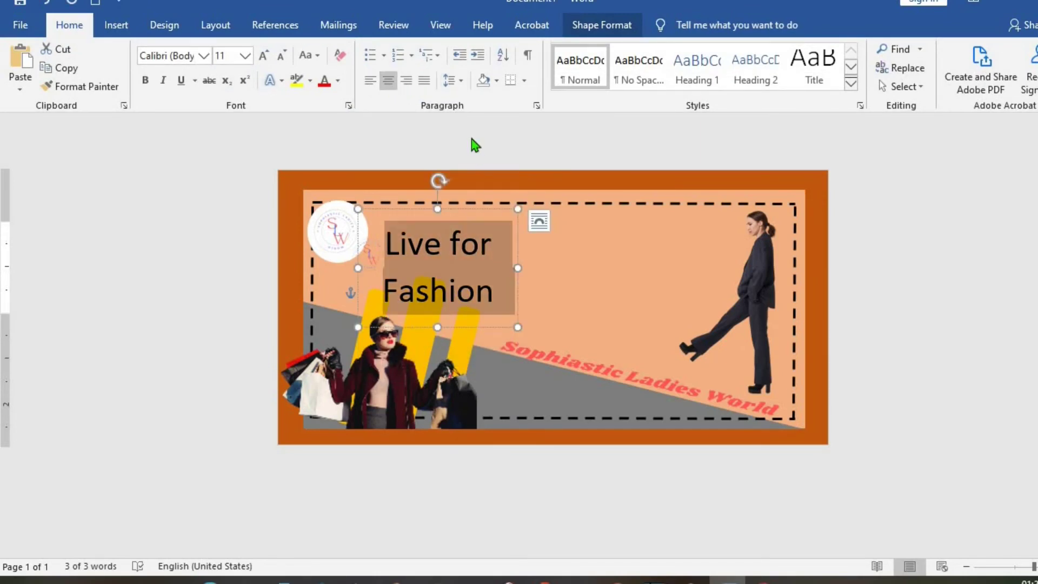
Set the word FASHION in red Algerian.
double_click(437, 289)
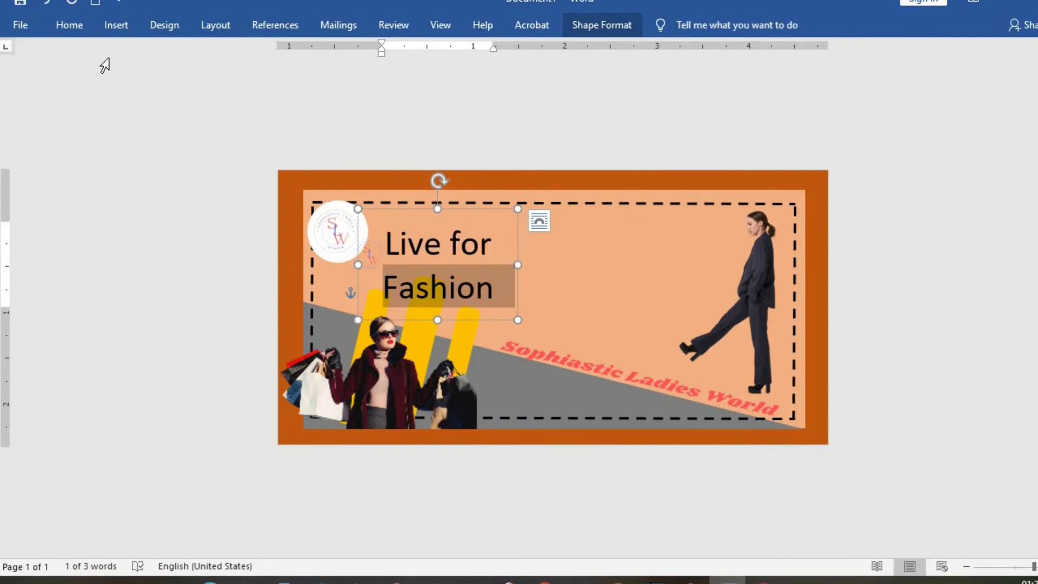
left_click(69, 25)
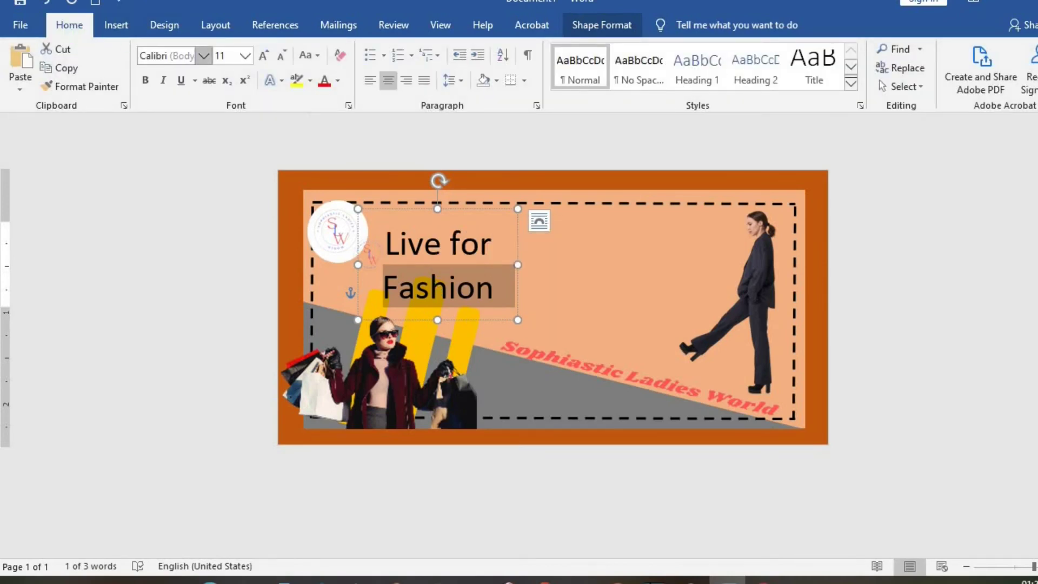
left_click(204, 55)
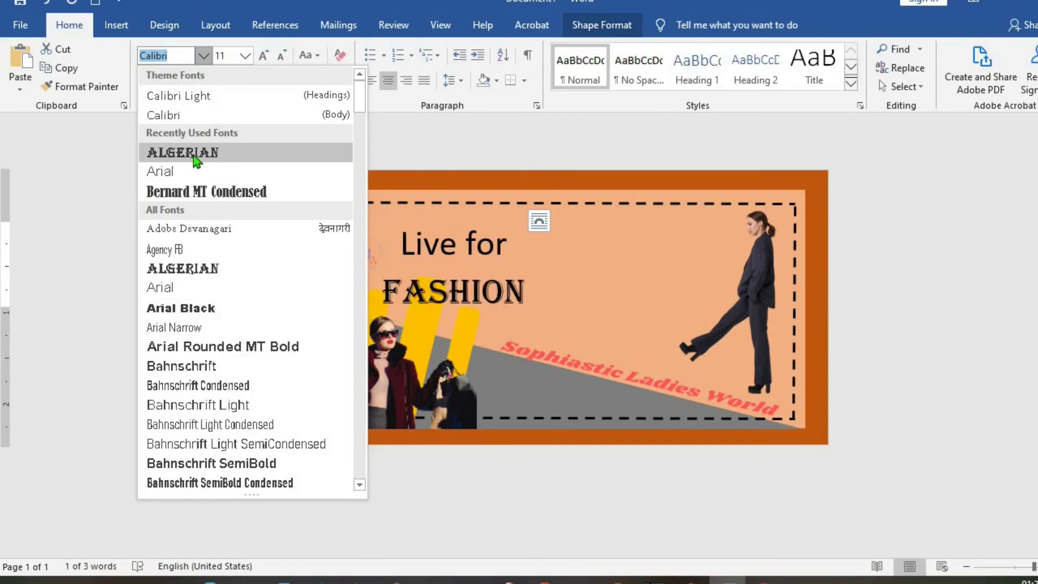
left_click(195, 154)
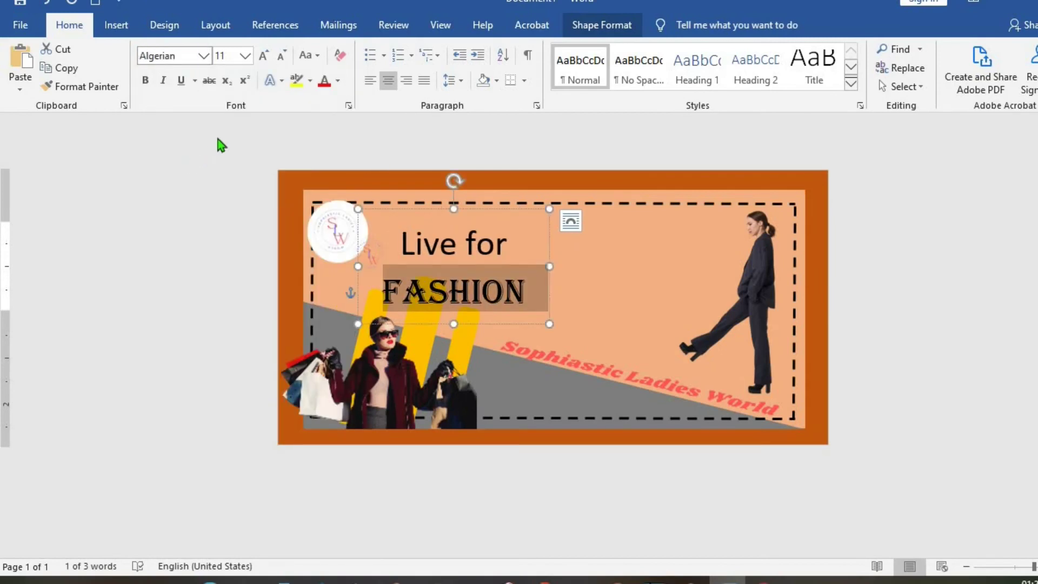
left_click(325, 80)
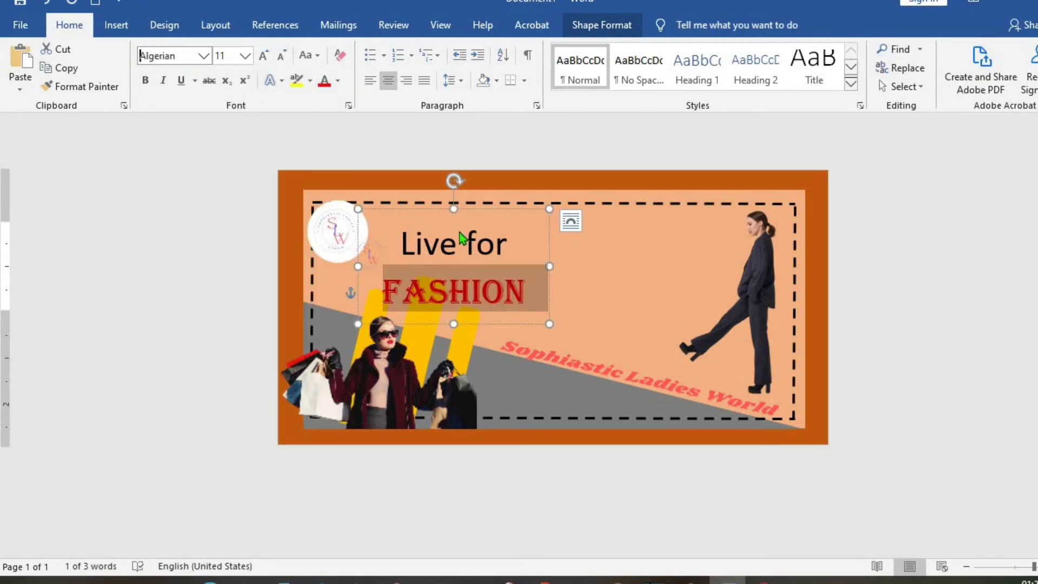
Move the heading box up near the card's top.
key("ctrl+F1")
left_click_drag(443, 209, 438, 180)
left_click(439, 179)
left_click(116, 25)
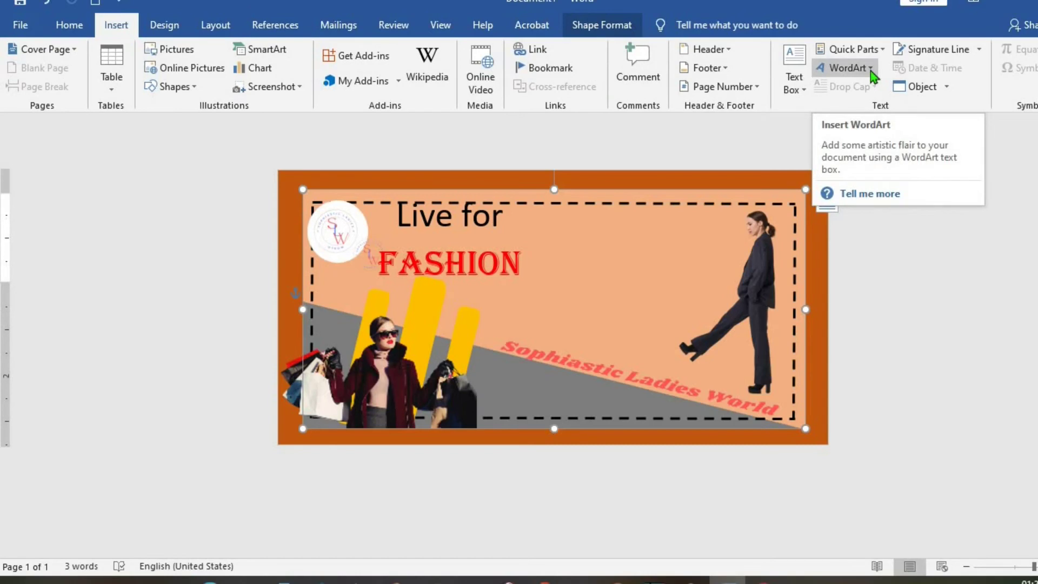
Insert a first-style WordArt box and clear its formatting to plain text.
left_click(870, 70)
left_click(835, 101)
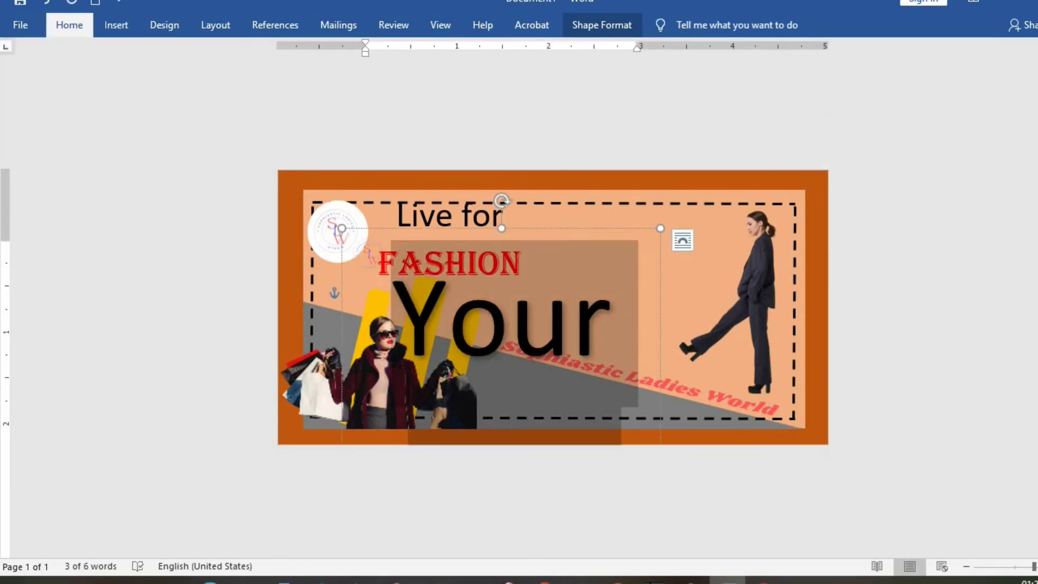
left_click(69, 25)
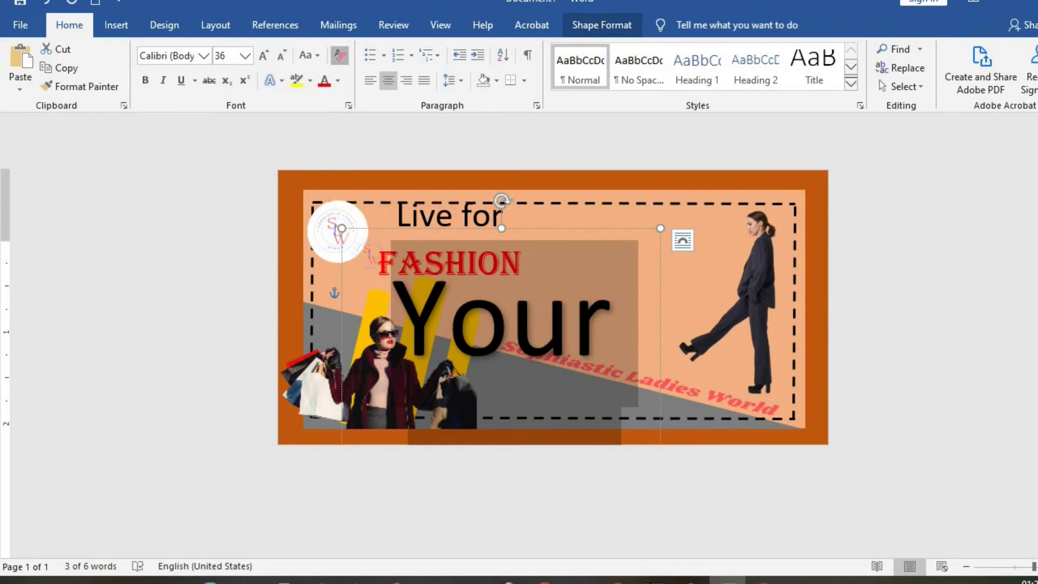
left_click(340, 54)
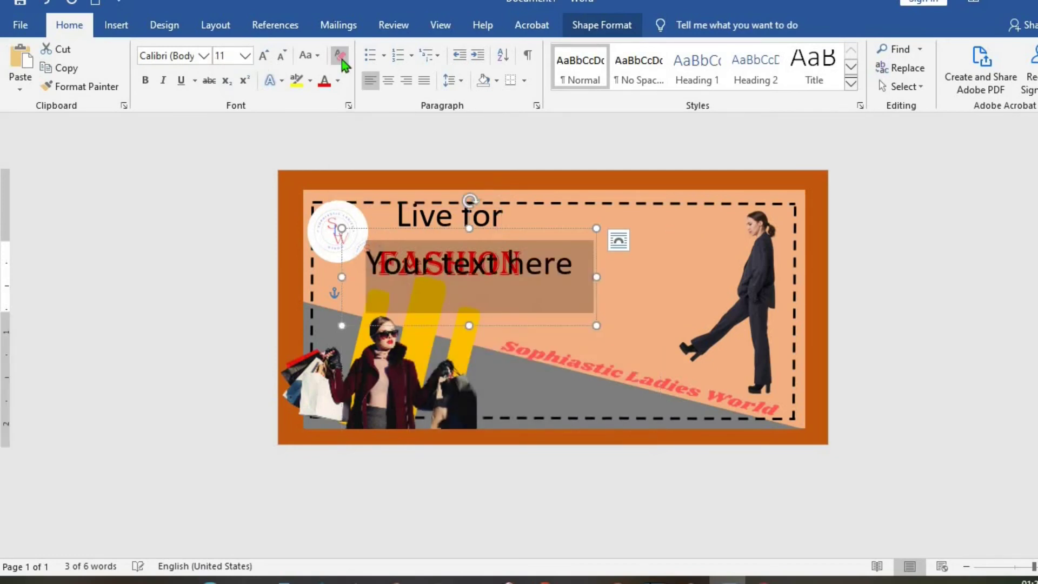
Float the new text box in front of the picture and drag it to the upper right.
left_click(615, 25)
left_click(779, 69)
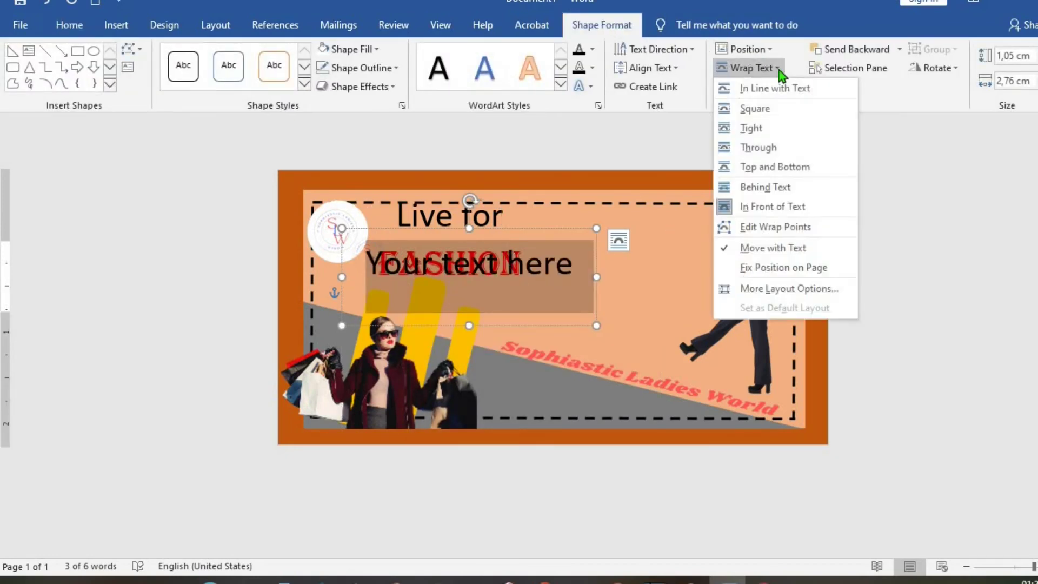
left_click(780, 207)
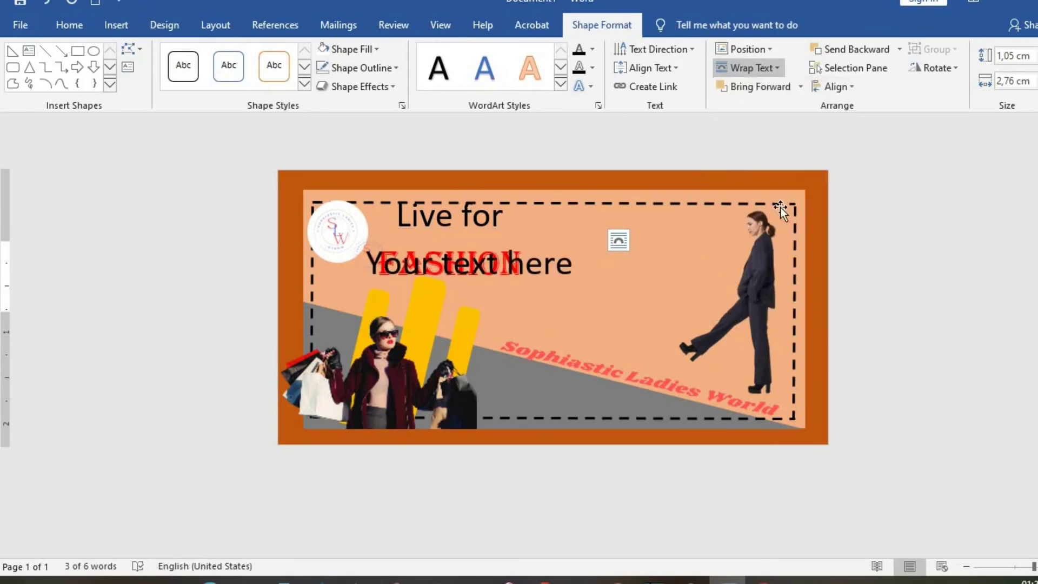
left_click_drag(596, 228, 749, 217)
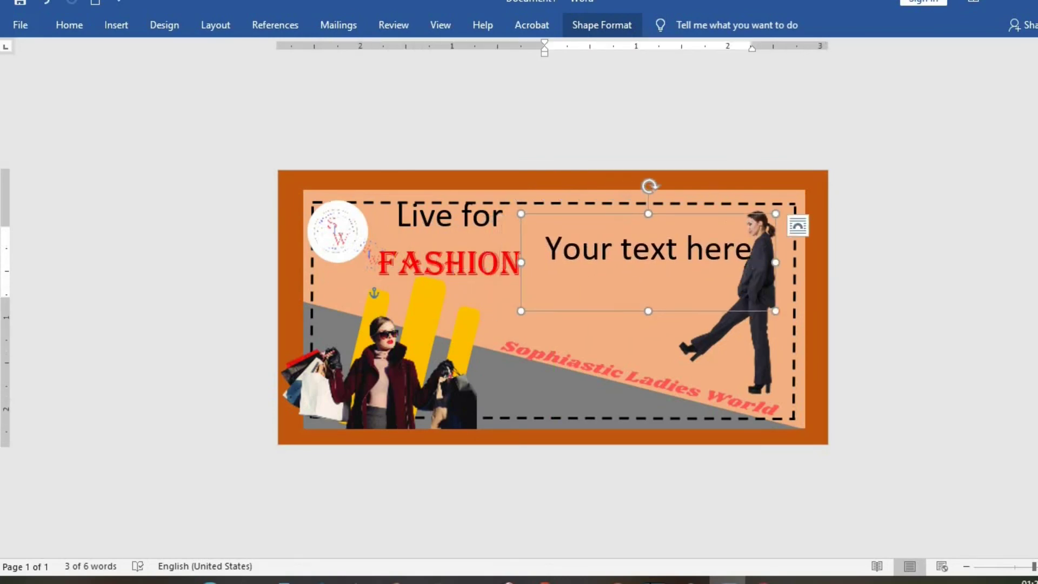
Replace the placeholder with 'Mid-Season Sales' at size 8 and move the box up.
triple_click(655, 258)
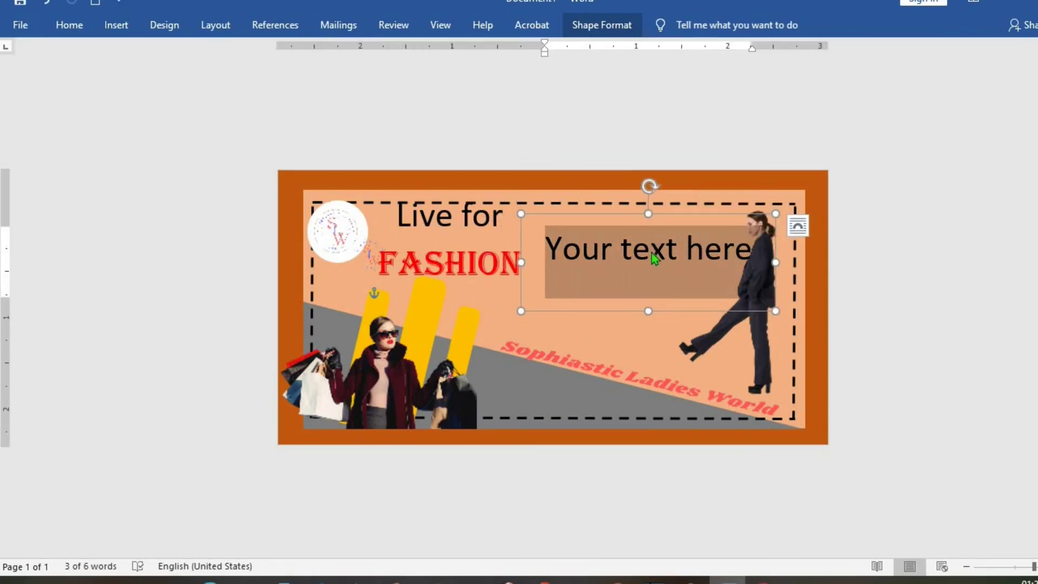
type("Mid-Season Sales")
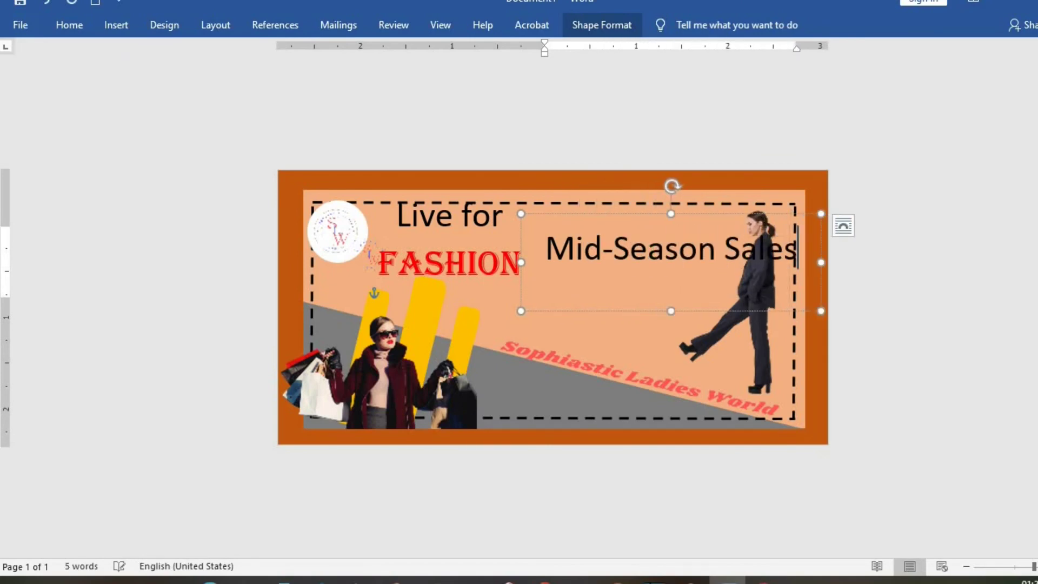
triple_click(638, 255)
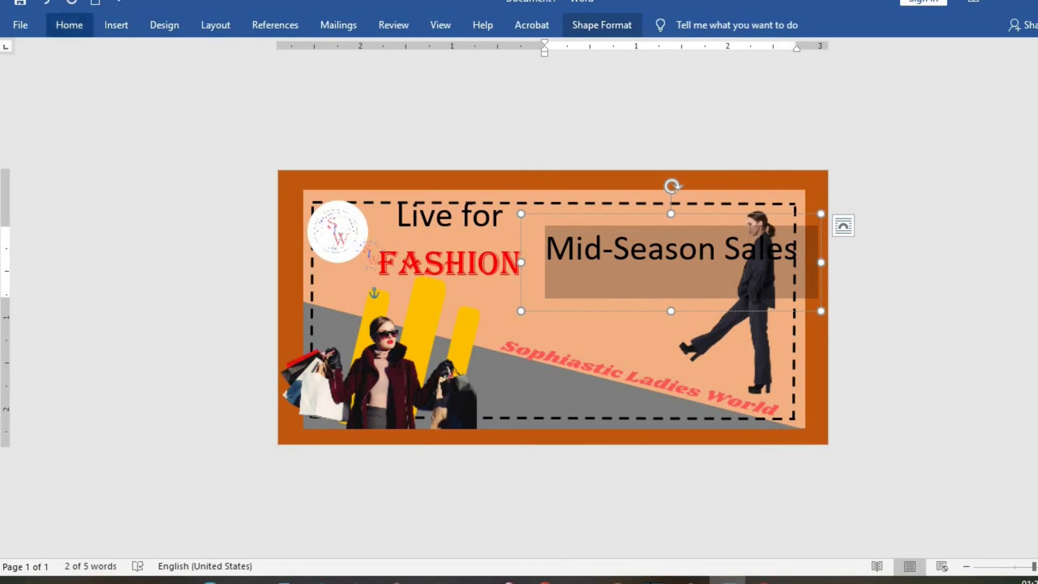
left_click(73, 27)
left_click(281, 55)
left_click(281, 56)
left_click(281, 56)
left_click(656, 239)
left_click_drag(651, 215, 669, 186)
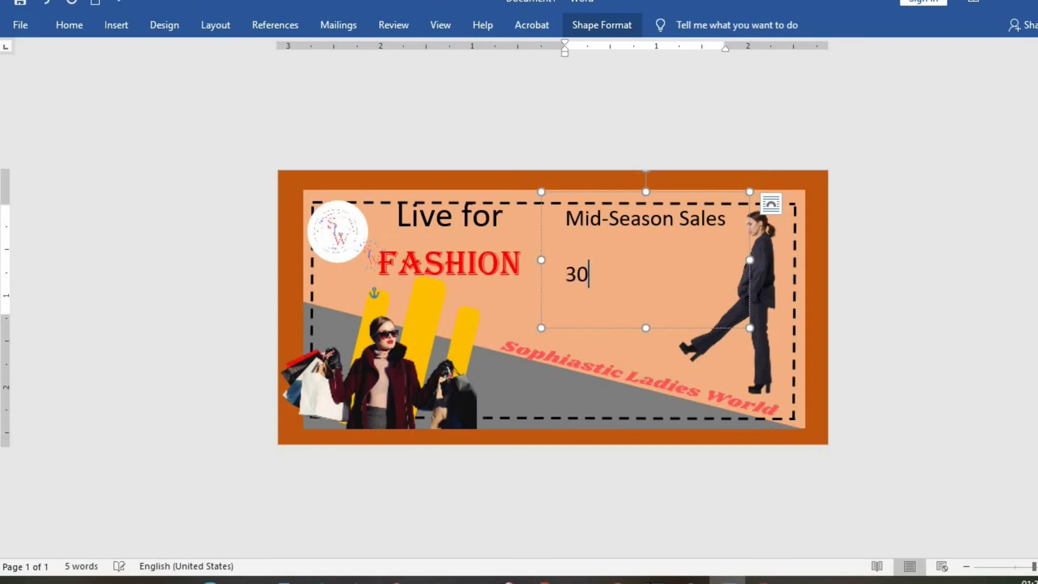
Complete the '30%' line, add 'Off' below, and centre all lines with single spacing.
type("%")
key("Return")
type("Off")
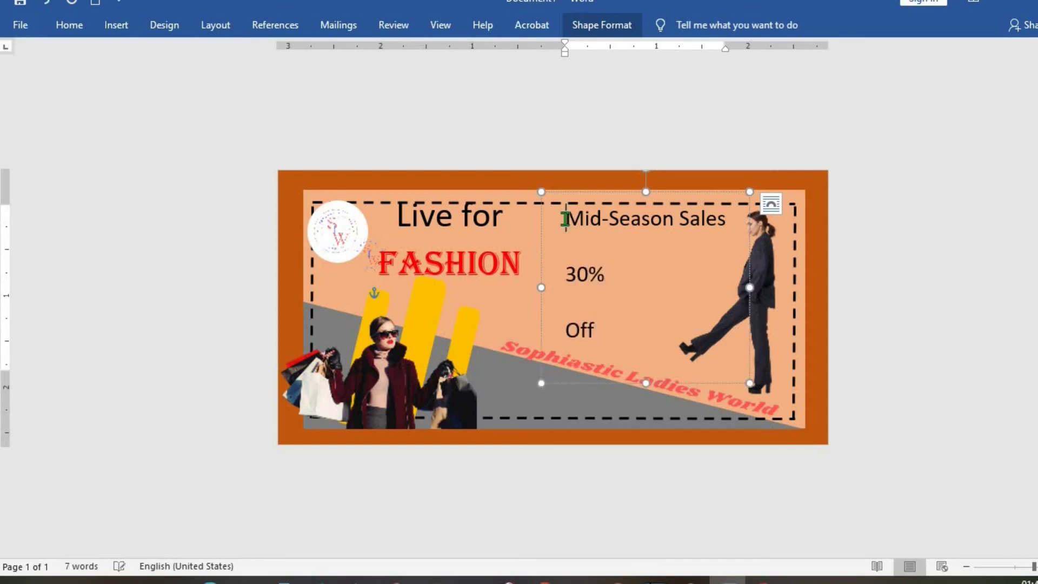
key("ctrl+a")
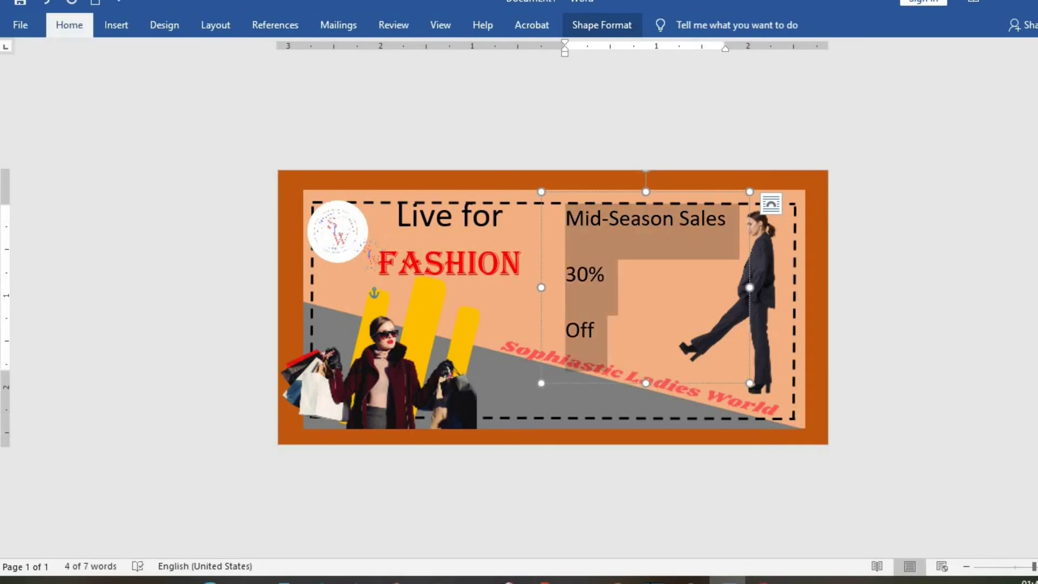
left_click(76, 28)
key("ctrl+e")
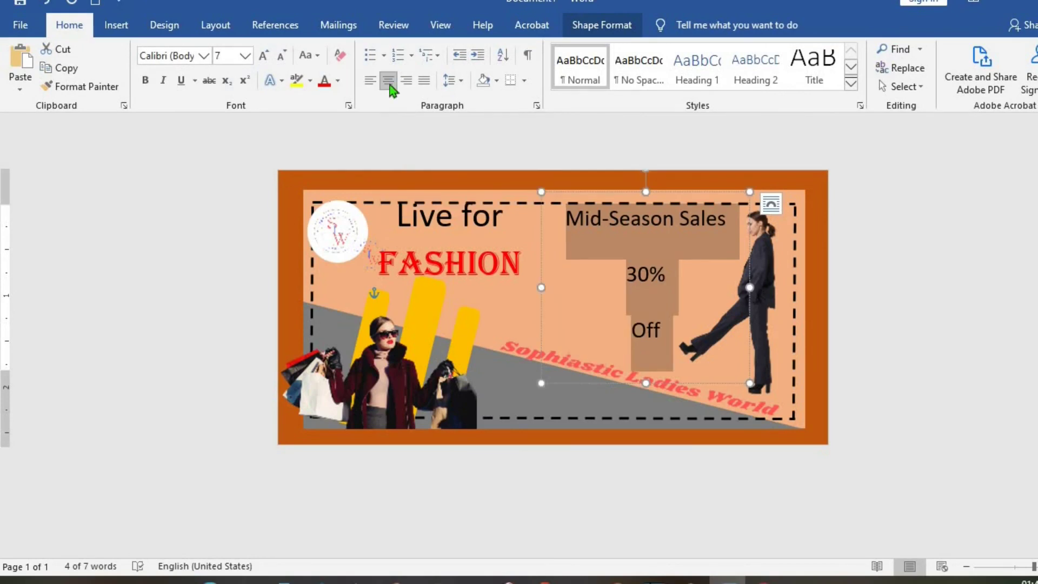
key("ctrl+1")
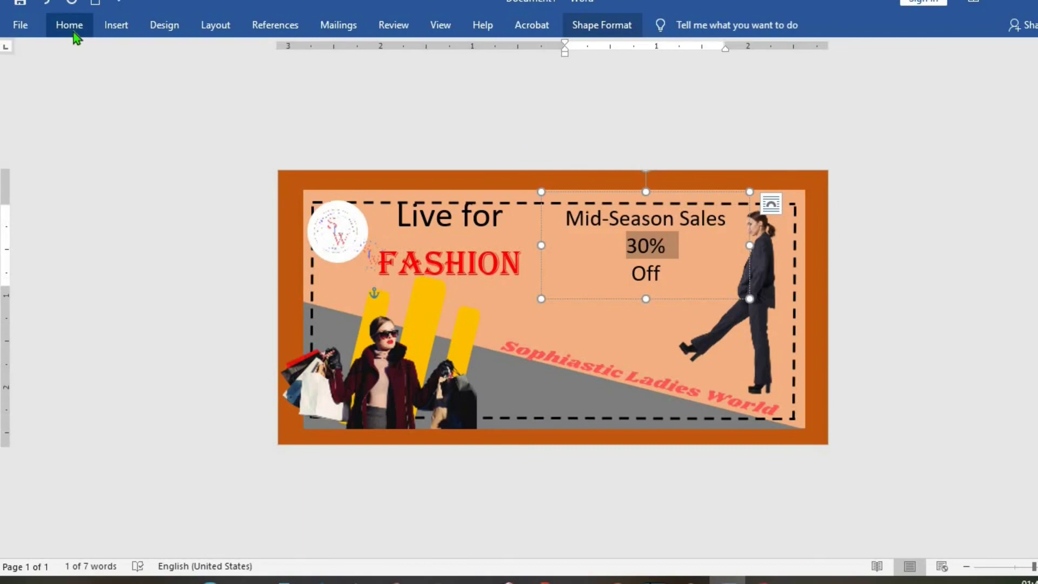
Make 30% bold and red, and bring up the font list for Algerian.
left_click(74, 35)
left_click(325, 80)
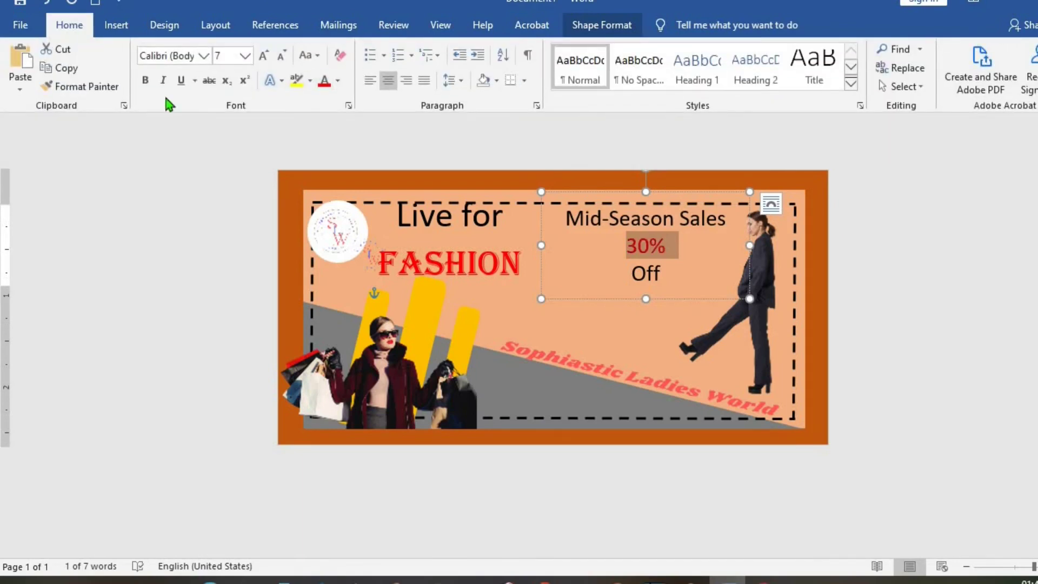
left_click(145, 80)
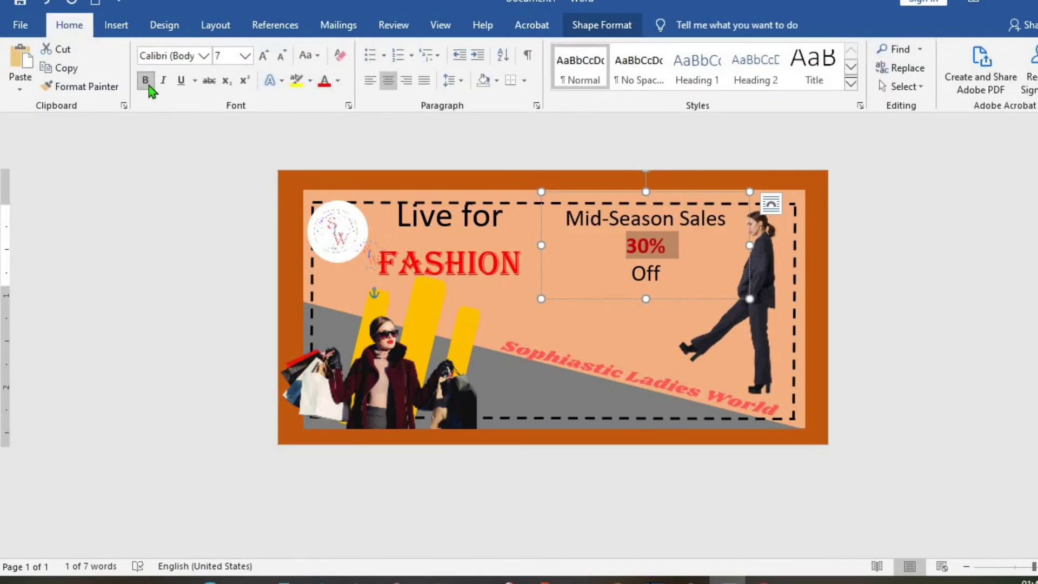
left_click(204, 56)
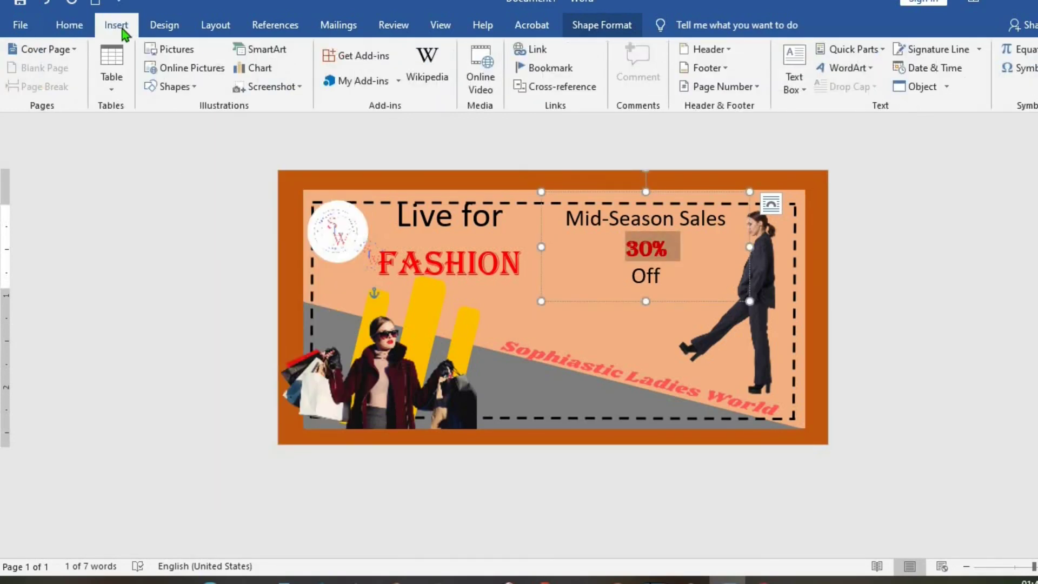
Insert another WordArt 30% object and clear it to plain text.
left_click(847, 67)
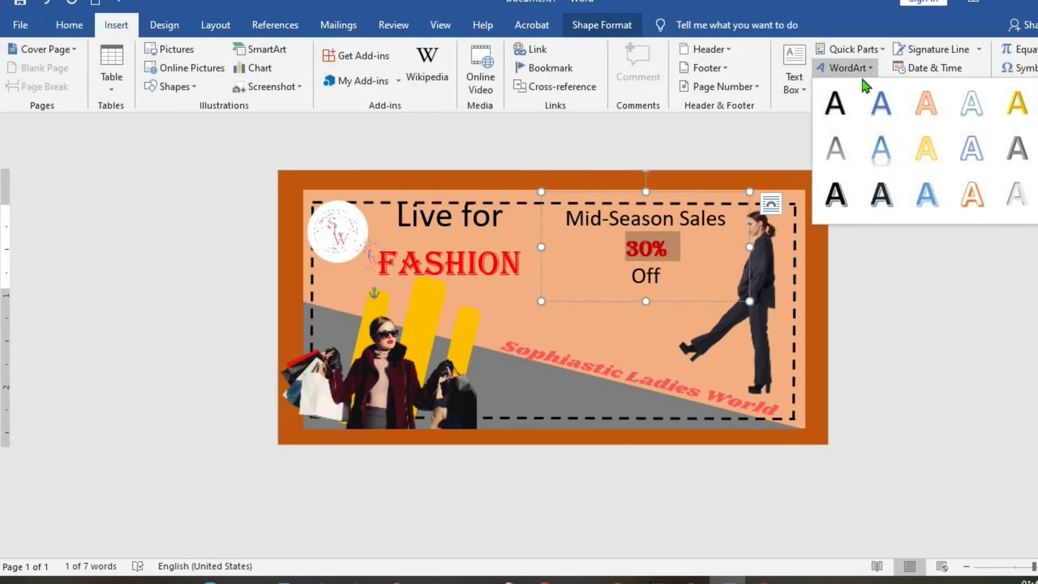
left_click(836, 102)
left_click(69, 25)
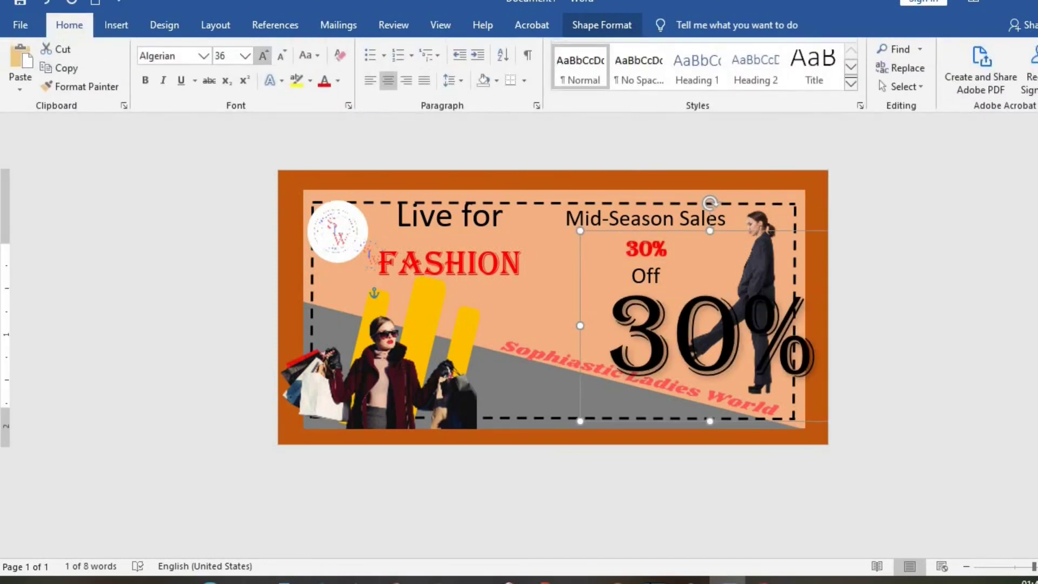
left_click(340, 56)
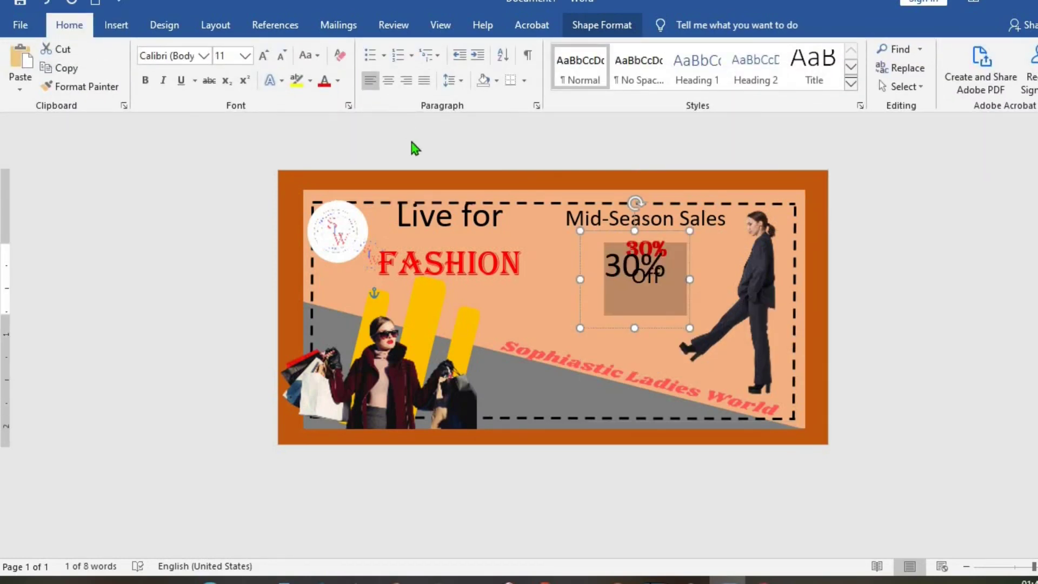
Float the 30% box in front of text and move it down onto the grey area.
left_click(598, 27)
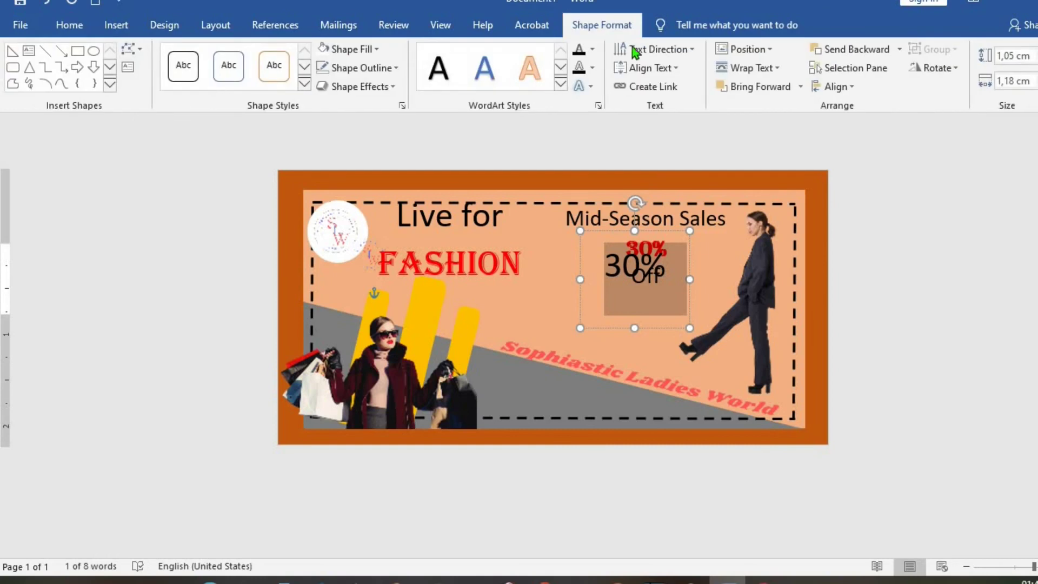
left_click(777, 69)
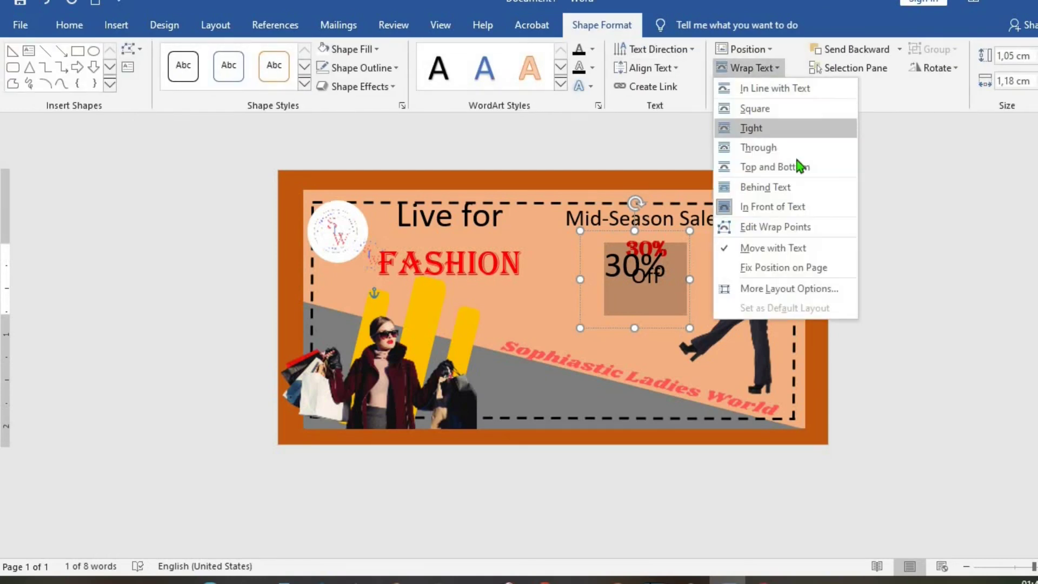
left_click(793, 205)
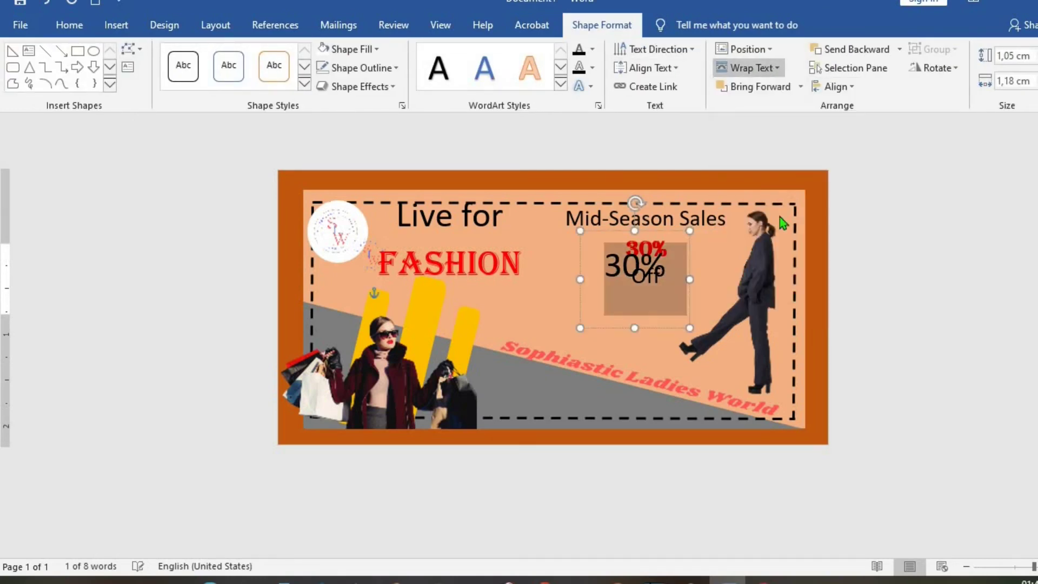
left_click(647, 300)
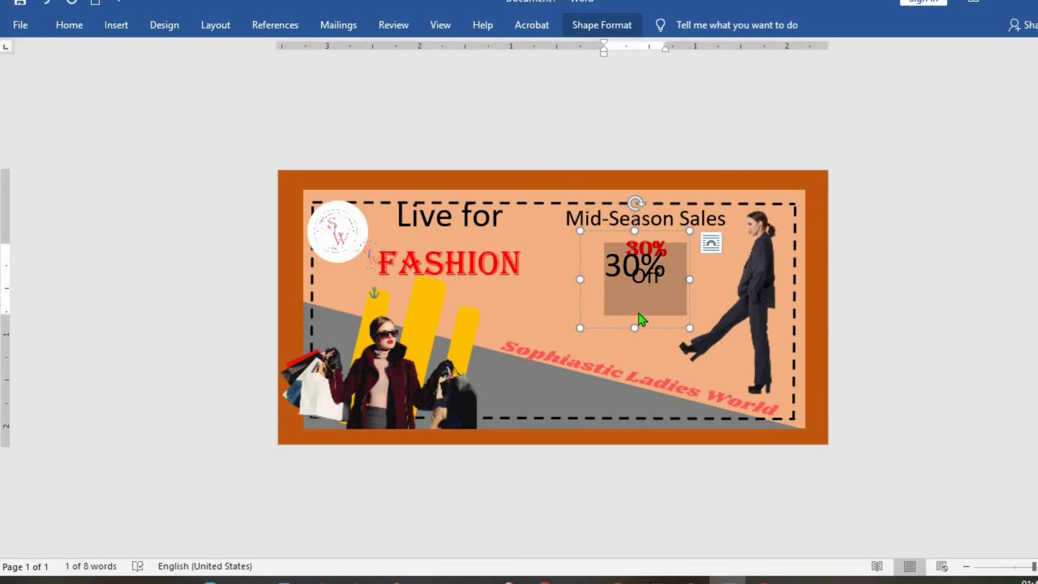
left_click_drag(628, 325, 582, 429)
double_click(564, 361)
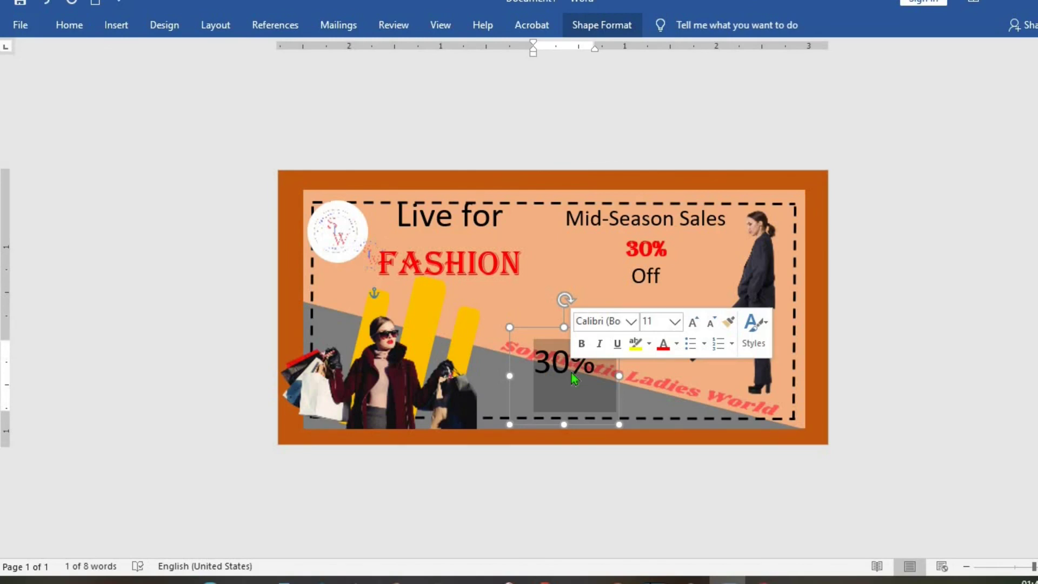
type("www.sophiasticlw")
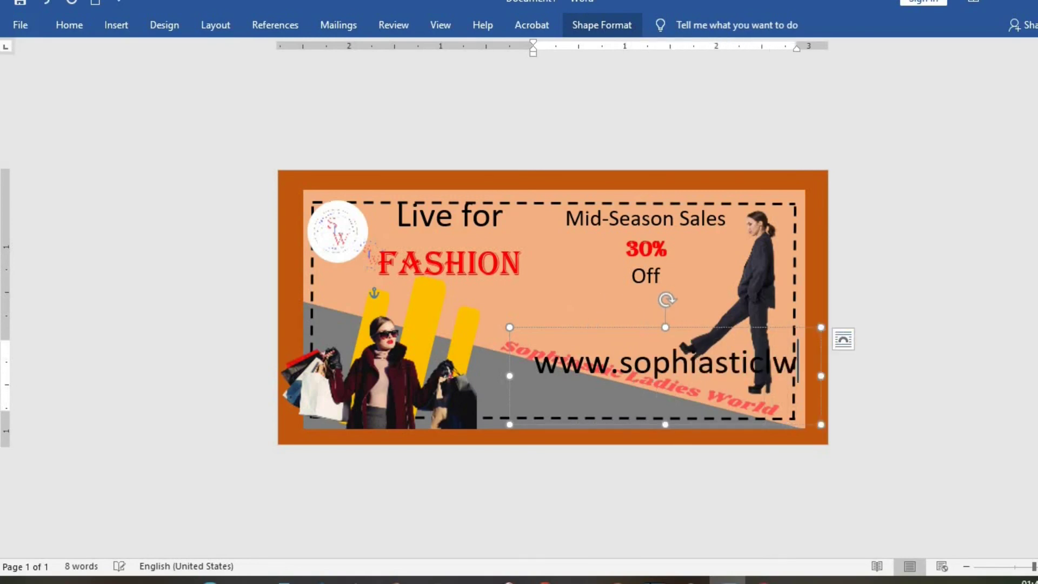
key("ctrl+a")
left_click(70, 31)
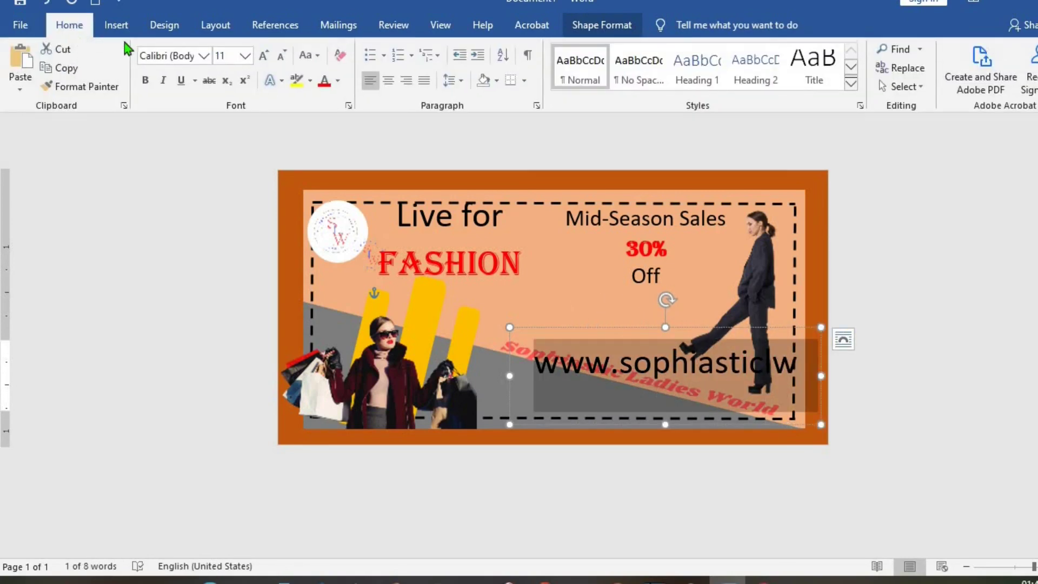
left_click(280, 55)
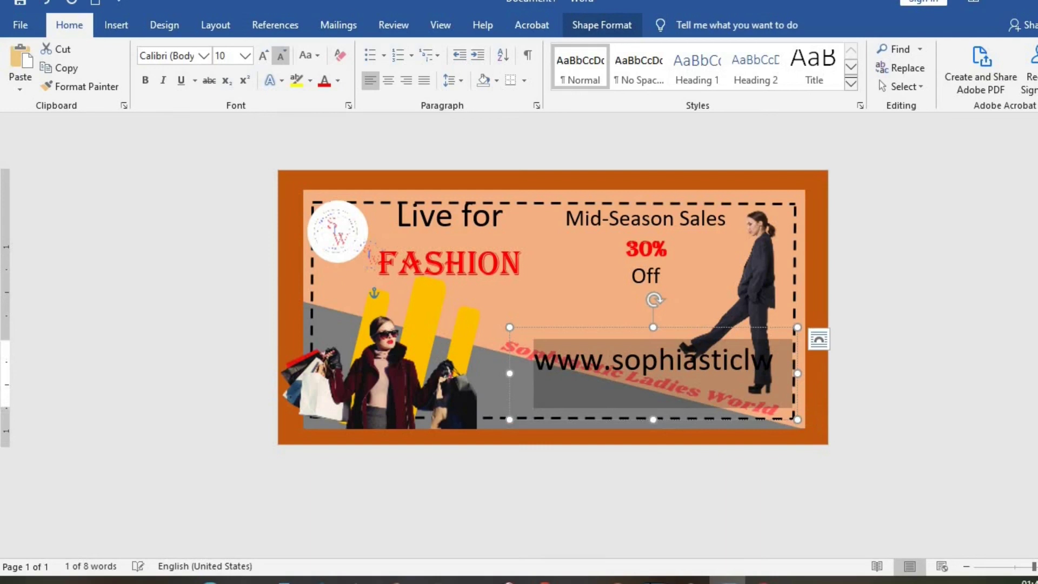
left_click(281, 55)
left_click(281, 55)
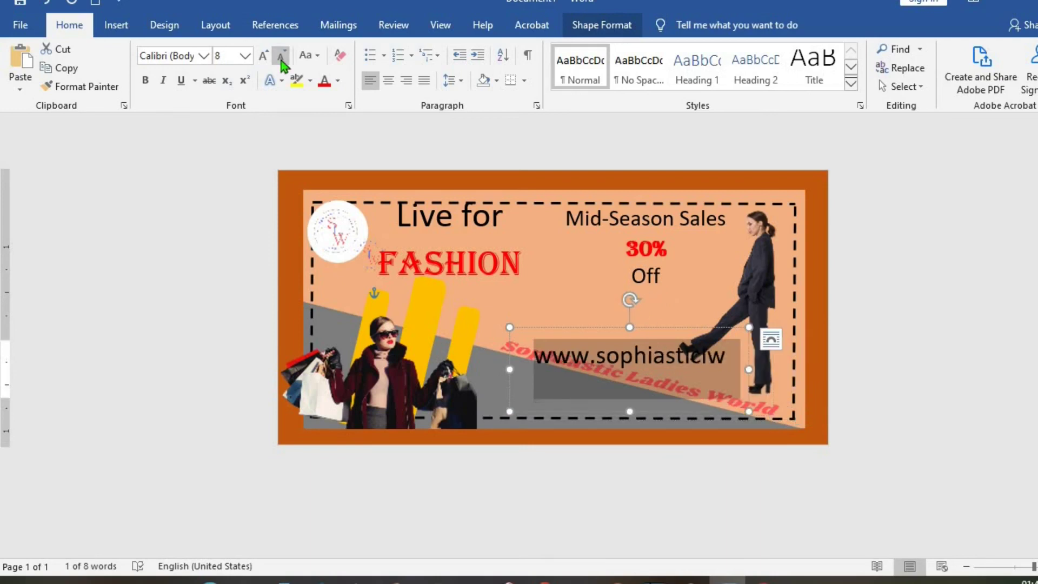
Move the web address to the card's bottom edge at size 6, then open the File screen.
left_click(673, 339)
left_click_drag(674, 340, 640, 427)
left_click(281, 55)
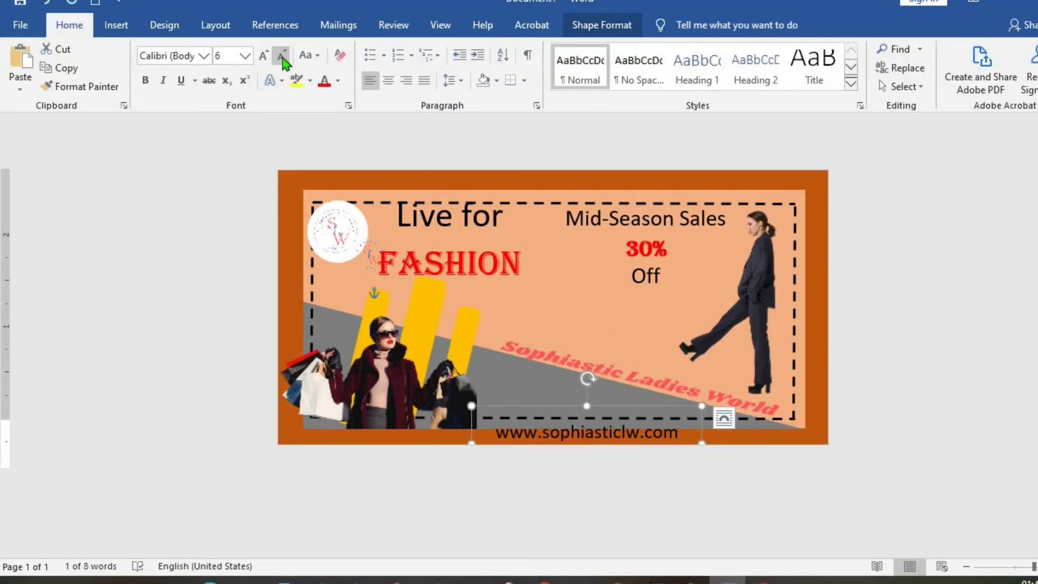
left_click(20, 25)
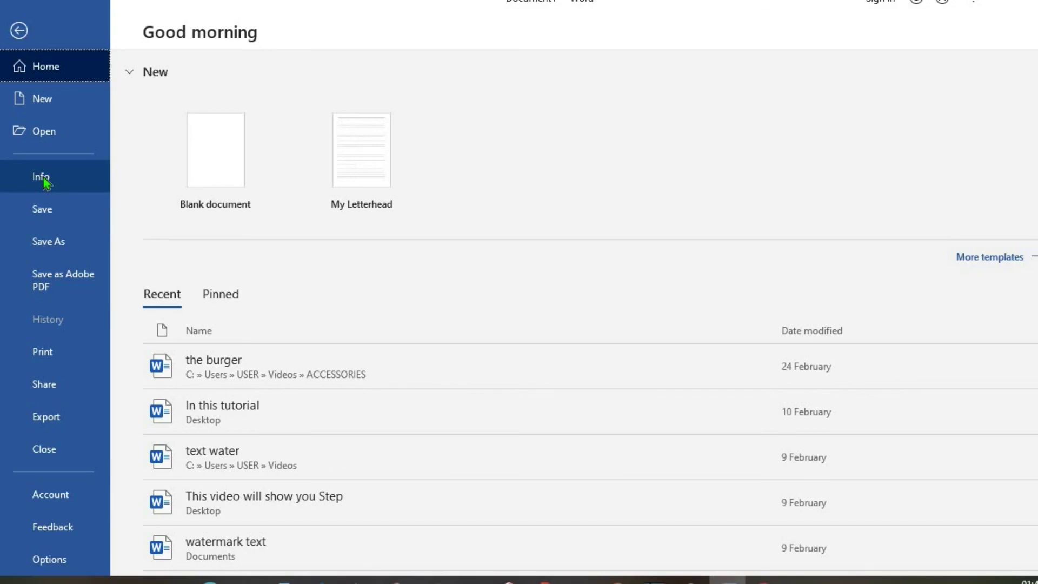
Preview the landscape 6 × 3 cm card for printing with Adobe PDF, then go to Save As.
left_click(54, 352)
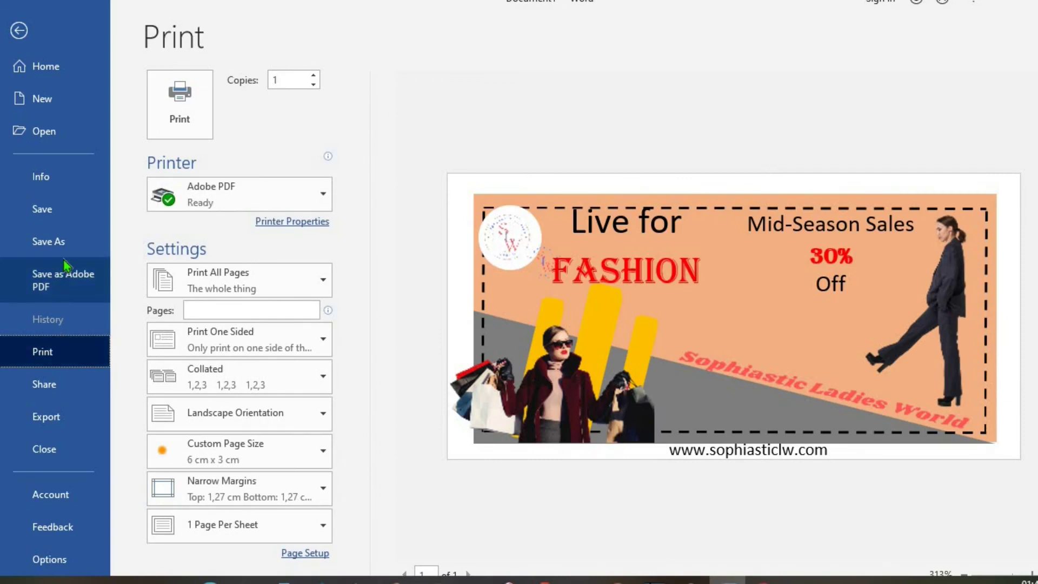
left_click(65, 242)
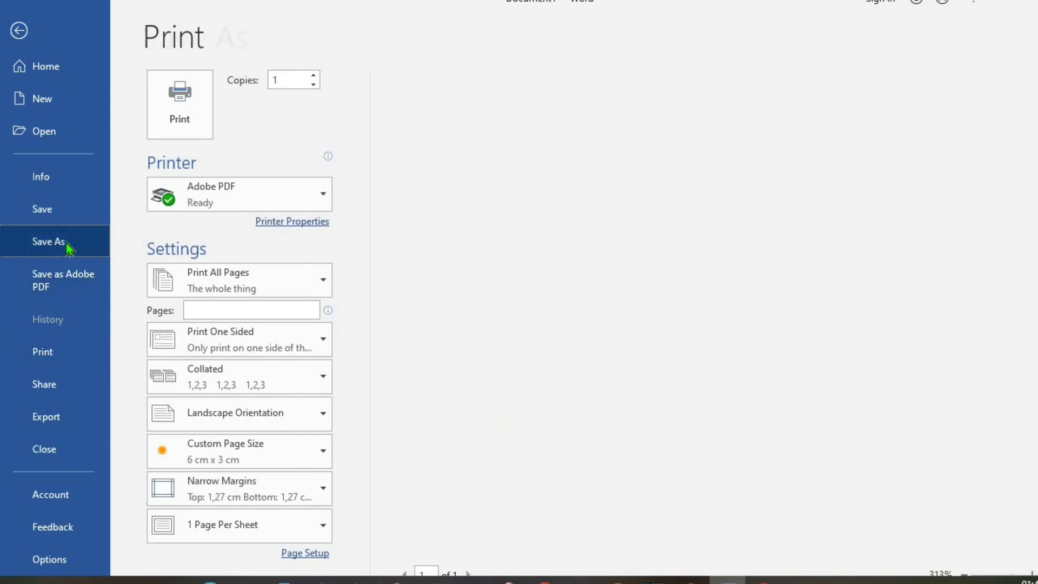
Save the card on the Desktop as a PDF file named 'Sophiastic'.
left_click(495, 267)
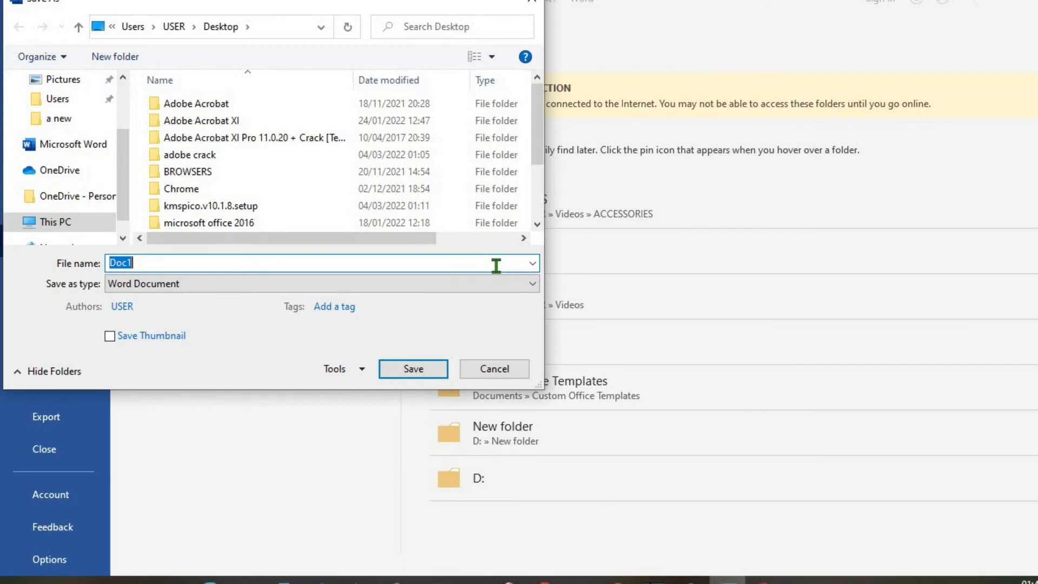
type("Sophiasti")
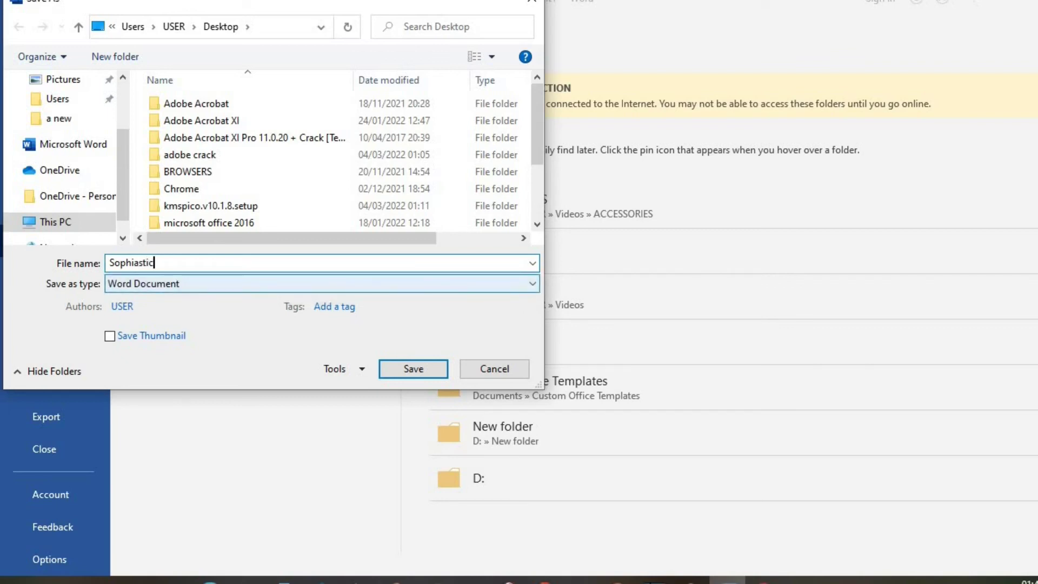
left_click(452, 286)
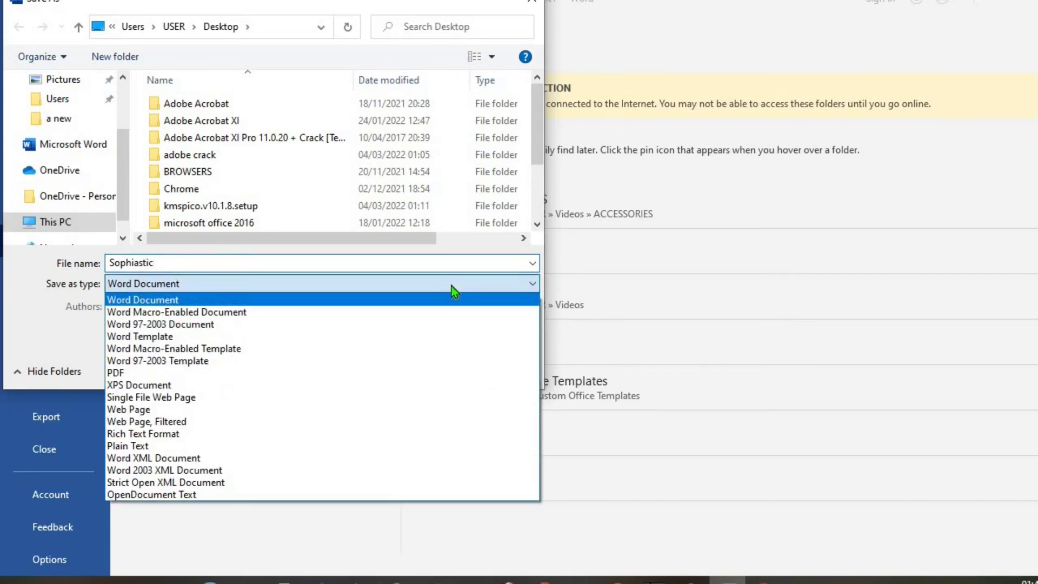
left_click(203, 373)
left_click(395, 406)
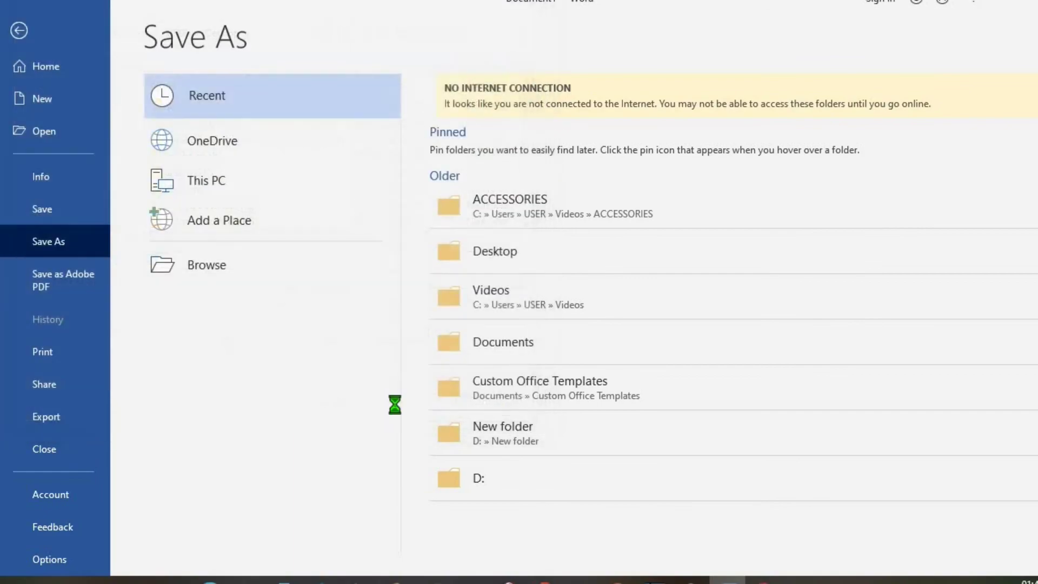